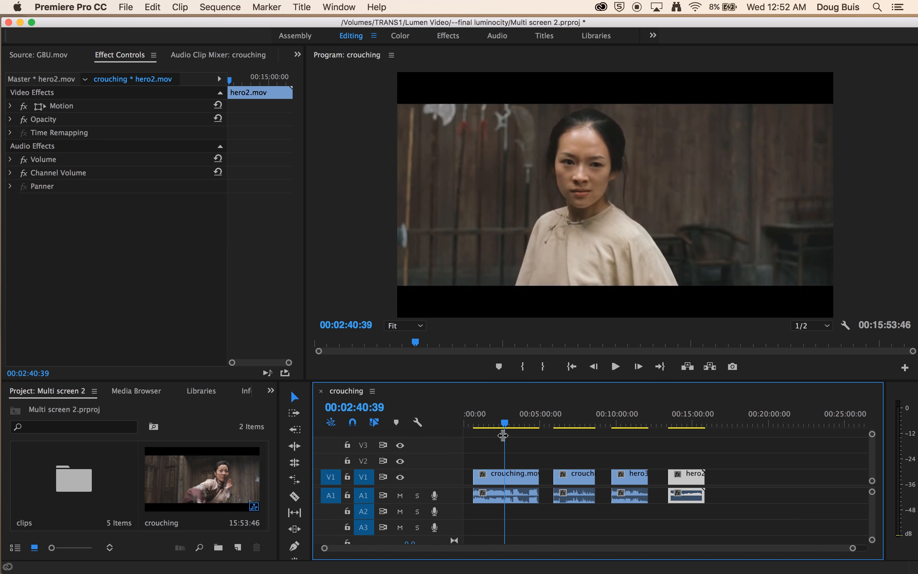
Scale the first crouching.mov clip to about half size and position it in the upper-left corner of the frame.
{"action": "left_click", "coordinate": [523, 481]}
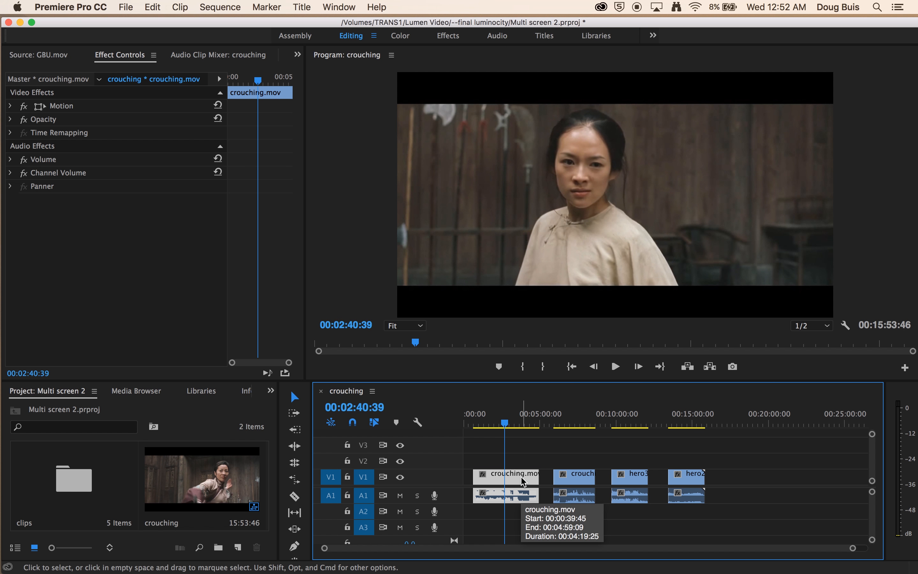
{"action": "left_click", "coordinate": [42, 110]}
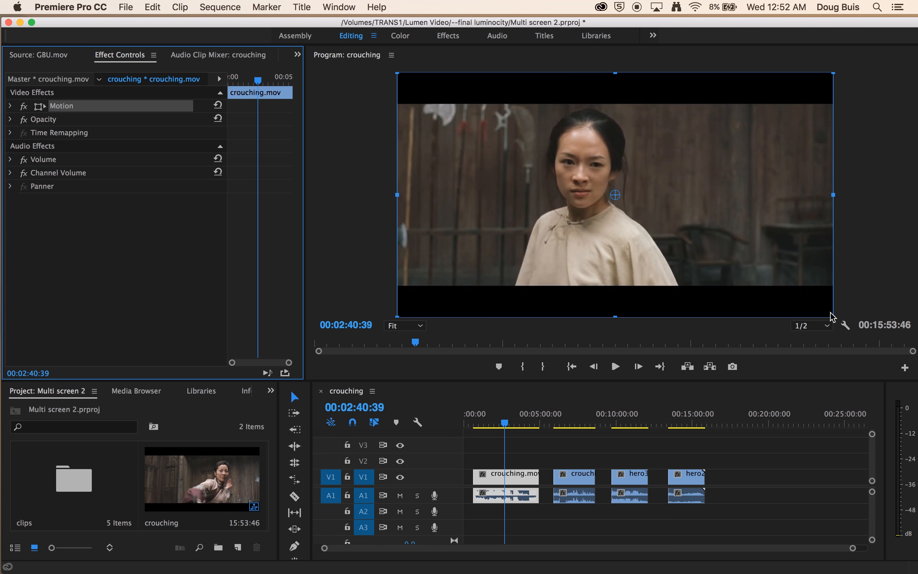
{"action": "left_click_drag", "start_coordinate": [830, 317], "coordinate": [671, 252]}
{"action": "left_click_drag", "start_coordinate": [656, 202], "coordinate": [540, 126]}
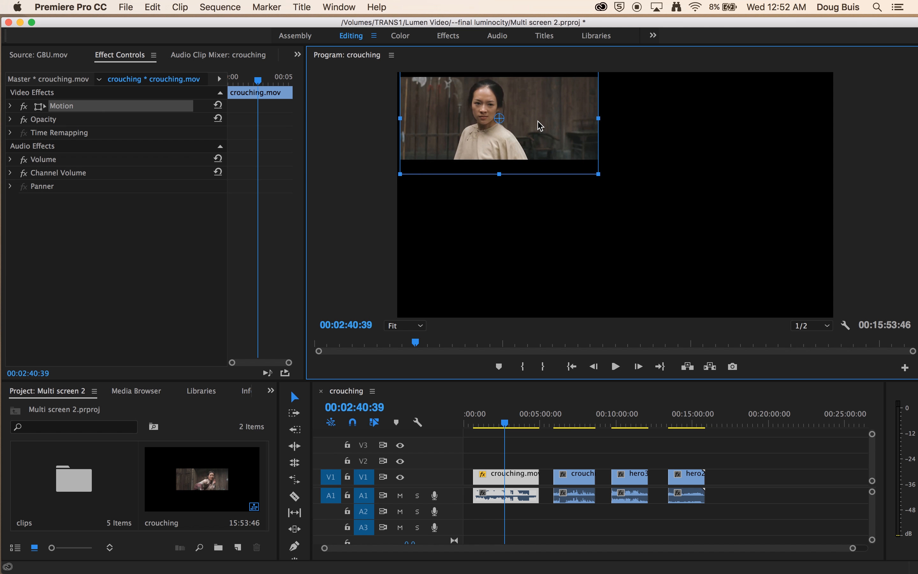
{"action": "left_click_drag", "start_coordinate": [598, 175], "coordinate": [606, 178]}
{"action": "left_click_drag", "start_coordinate": [568, 140], "coordinate": [576, 144]}
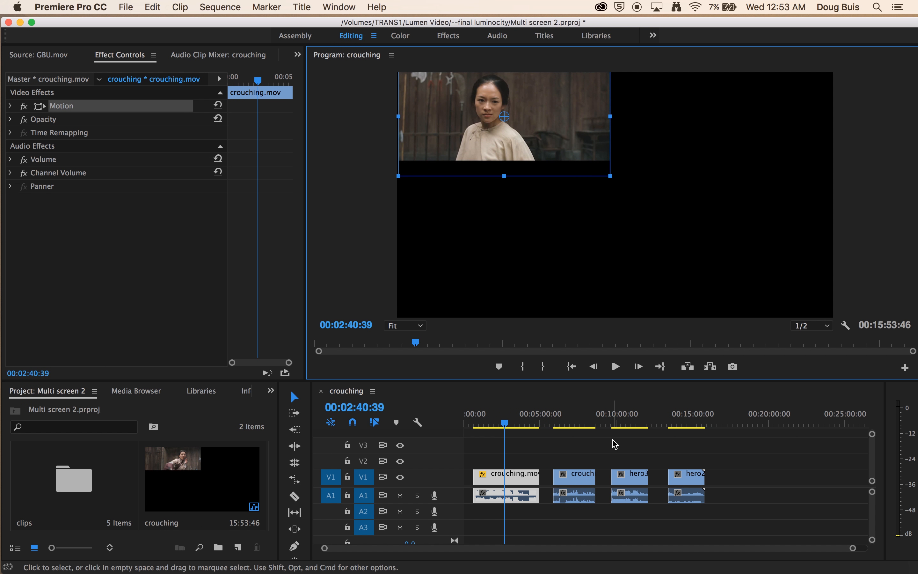
Scale the second crouching.mov clip to slightly over half size and position it in the upper-right corner of the frame.
{"action": "left_click", "coordinate": [580, 478]}
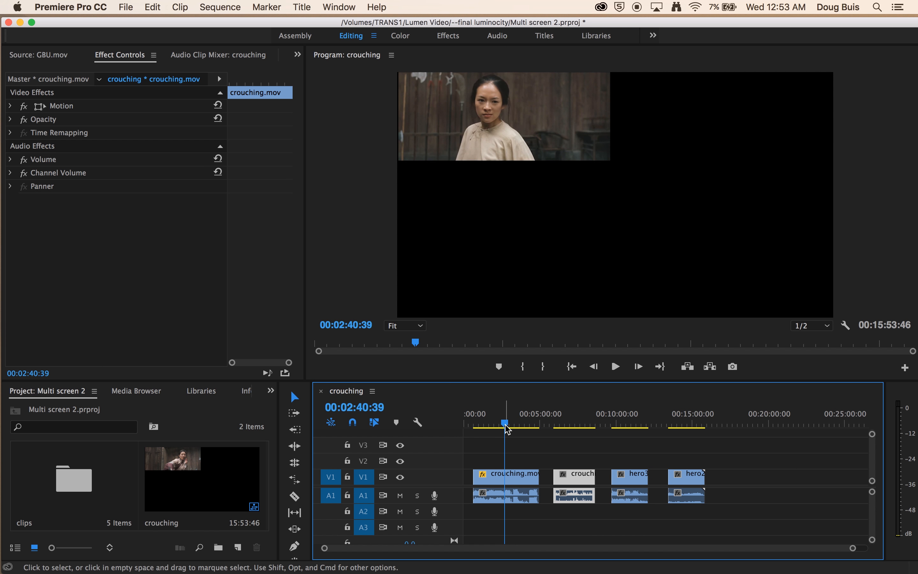
{"action": "left_click", "coordinate": [519, 425]}
{"action": "left_click_drag", "start_coordinate": [526, 428], "coordinate": [569, 433]}
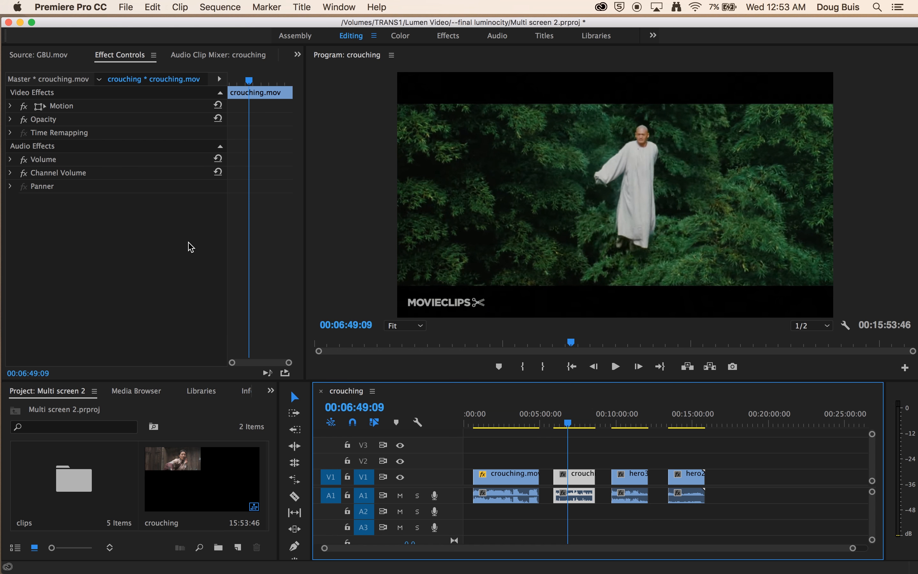
{"action": "left_click", "coordinate": [107, 105]}
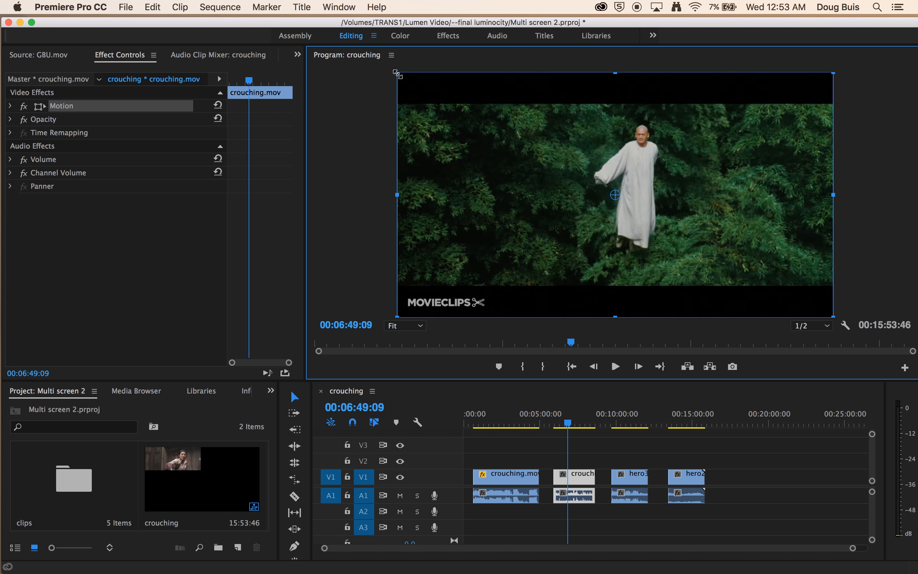
{"action": "left_click_drag", "start_coordinate": [396, 73], "coordinate": [452, 116]}
{"action": "left_click_drag", "start_coordinate": [543, 226], "coordinate": [614, 168]}
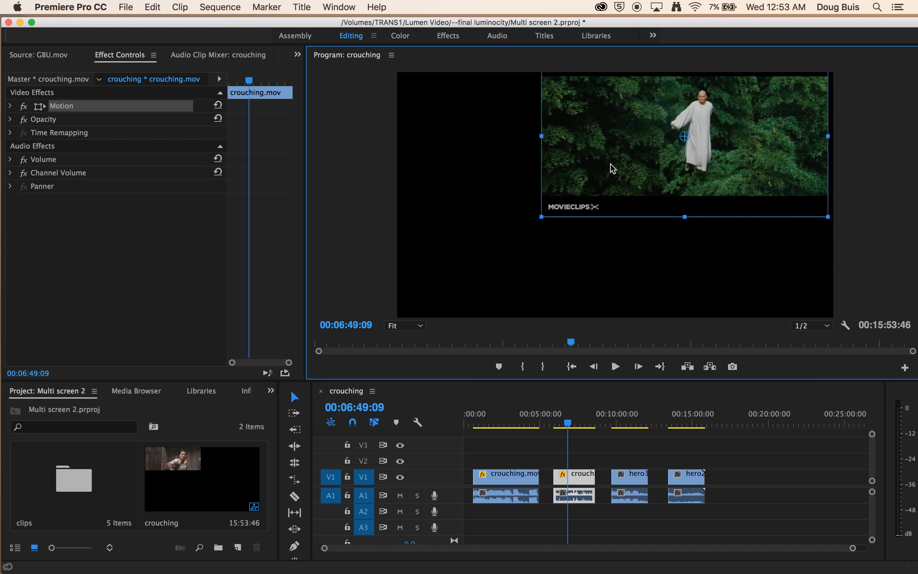
{"action": "left_click_drag", "start_coordinate": [542, 216], "coordinate": [567, 201]}
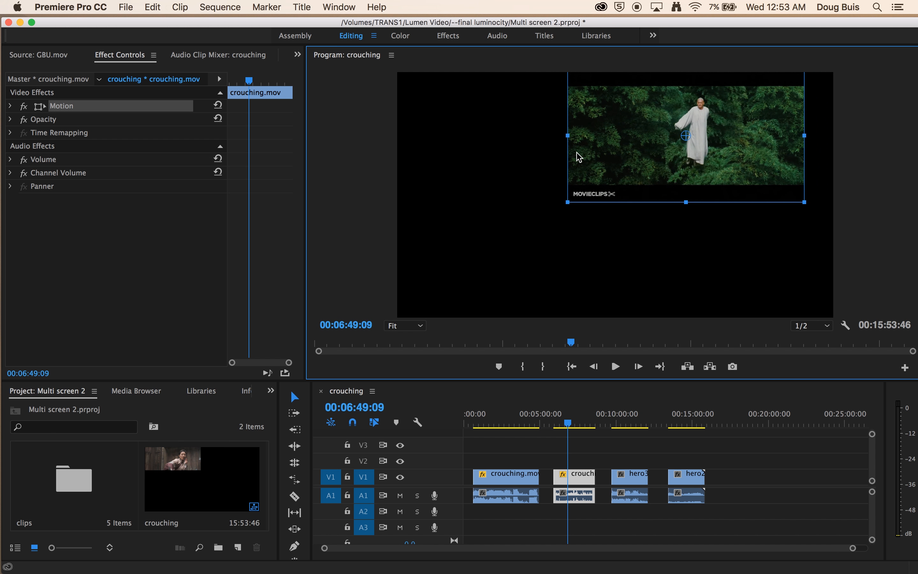
{"action": "left_click_drag", "start_coordinate": [576, 154], "coordinate": [615, 145]}
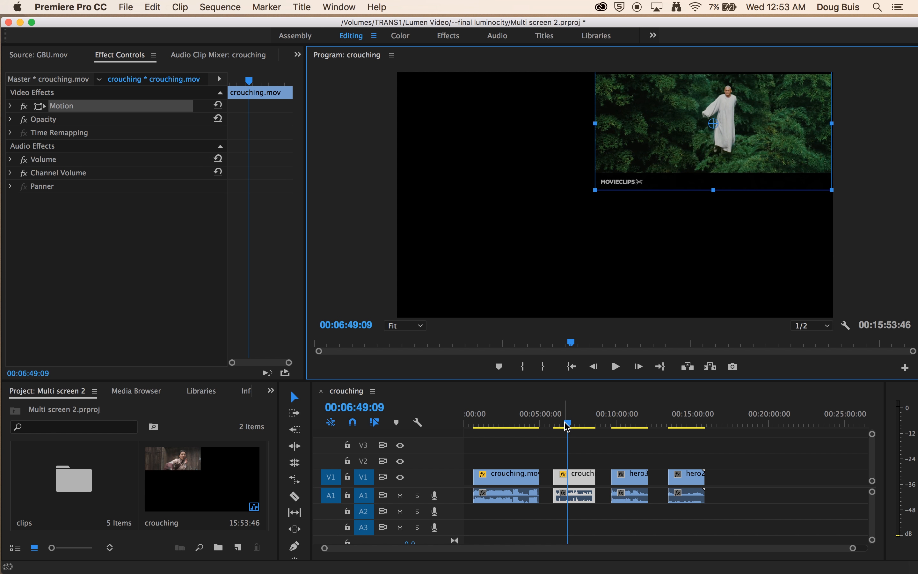
Scale the hero3.mov clip to slightly over half size and position it in the lower-left corner of the frame.
{"action": "left_click_drag", "start_coordinate": [568, 424], "coordinate": [626, 433]}
{"action": "left_click", "coordinate": [633, 477]}
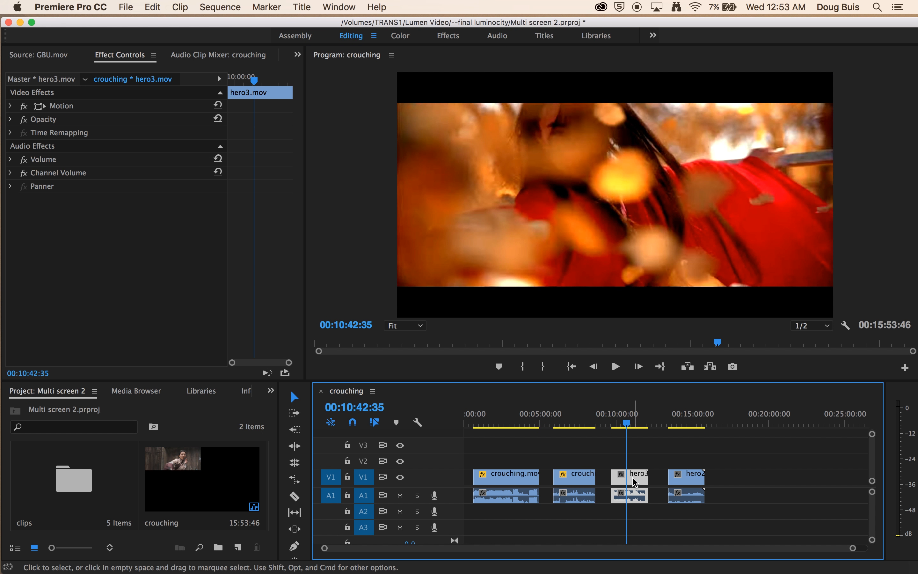
{"action": "left_click", "coordinate": [40, 106]}
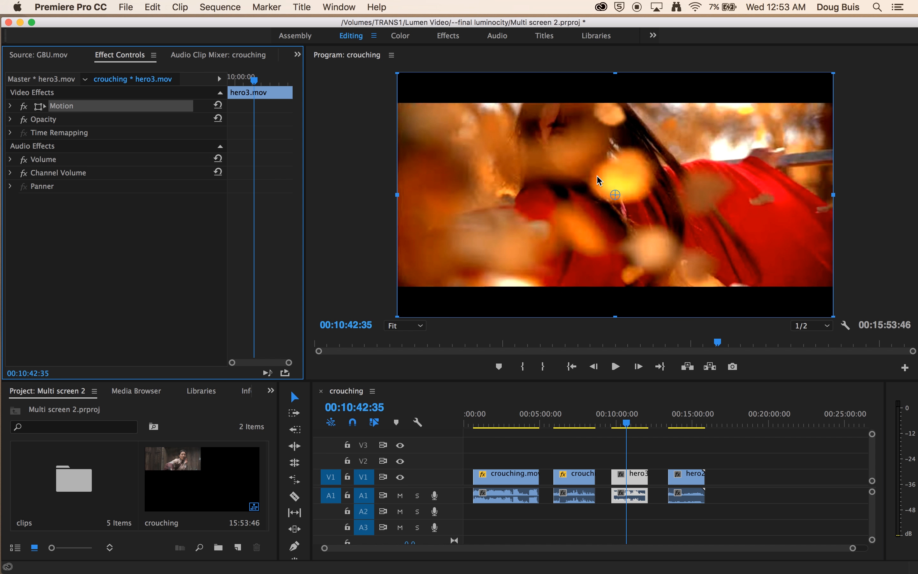
{"action": "left_click_drag", "start_coordinate": [834, 74], "coordinate": [732, 146]}
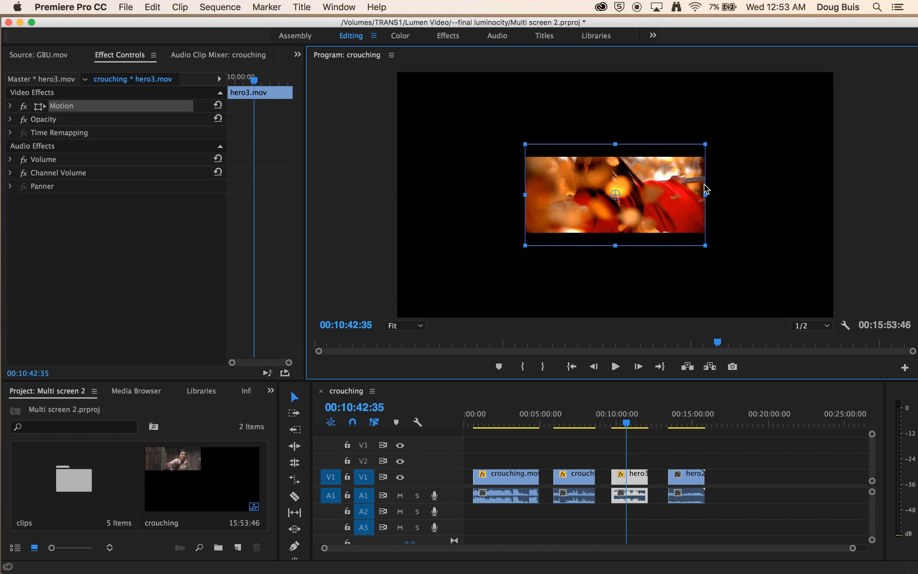
{"action": "left_click_drag", "start_coordinate": [678, 194], "coordinate": [606, 212]}
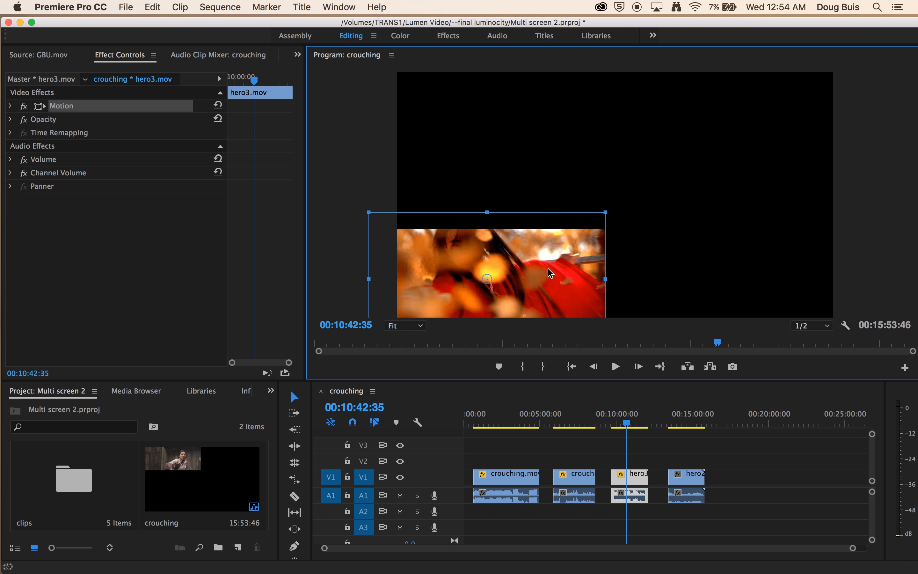
{"action": "left_click_drag", "start_coordinate": [549, 271], "coordinate": [581, 257]}
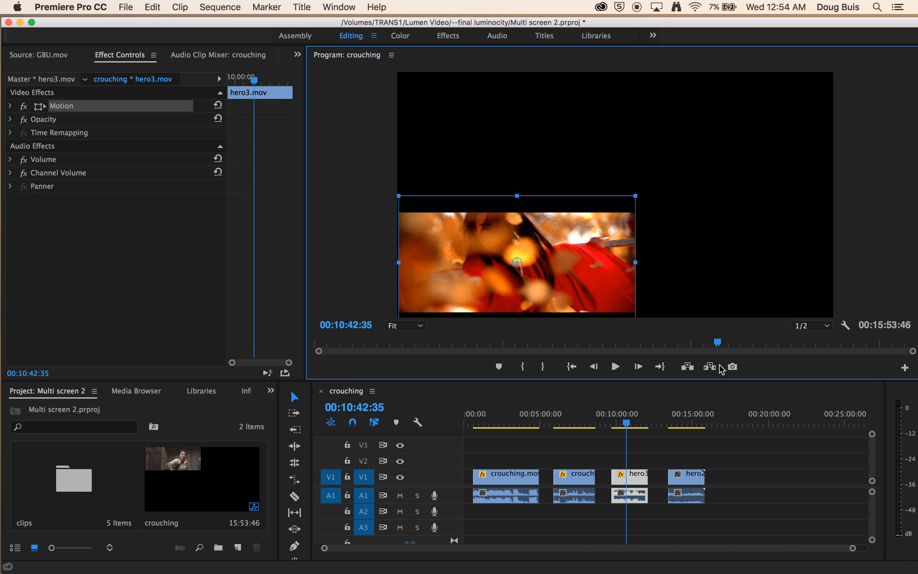
Scale the hero2.mov clip to slightly under half size and position it in the lower-right corner of the frame.
{"action": "left_click_drag", "start_coordinate": [628, 425], "coordinate": [686, 437]}
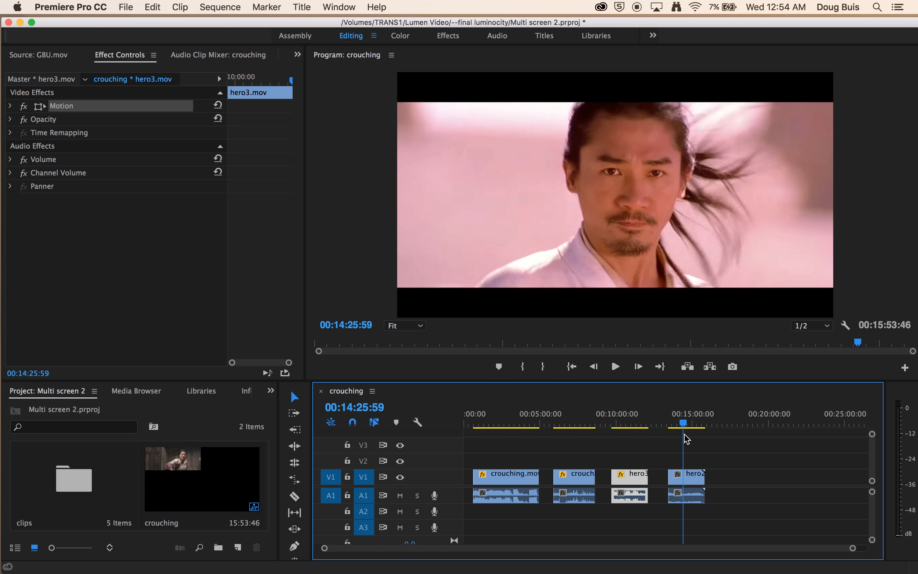
{"action": "left_click", "coordinate": [693, 481]}
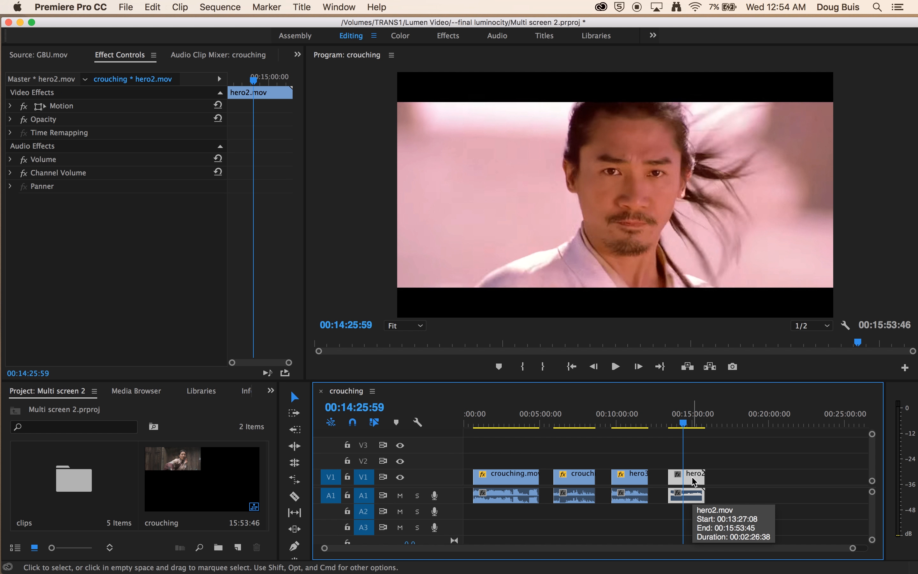
{"action": "left_click", "coordinate": [40, 108]}
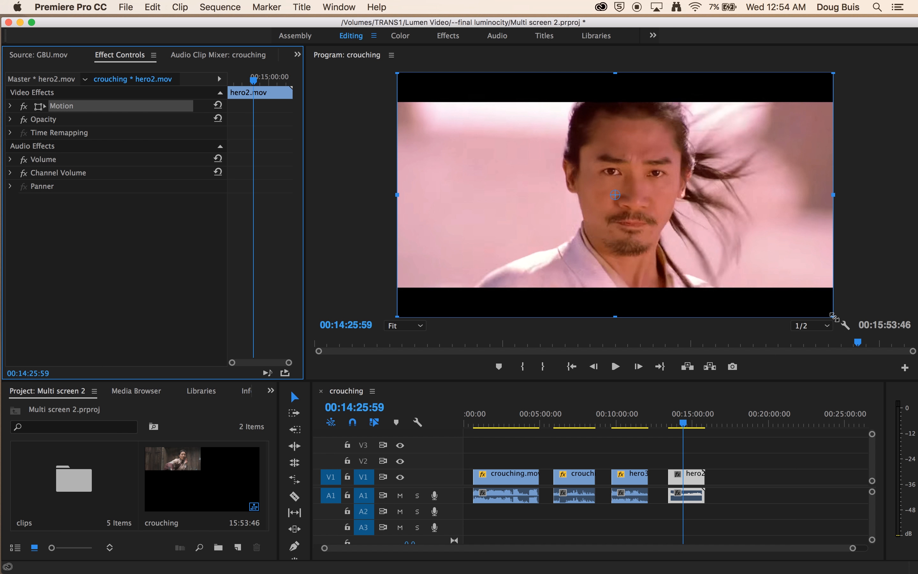
{"action": "left_click_drag", "start_coordinate": [833, 316], "coordinate": [709, 247]}
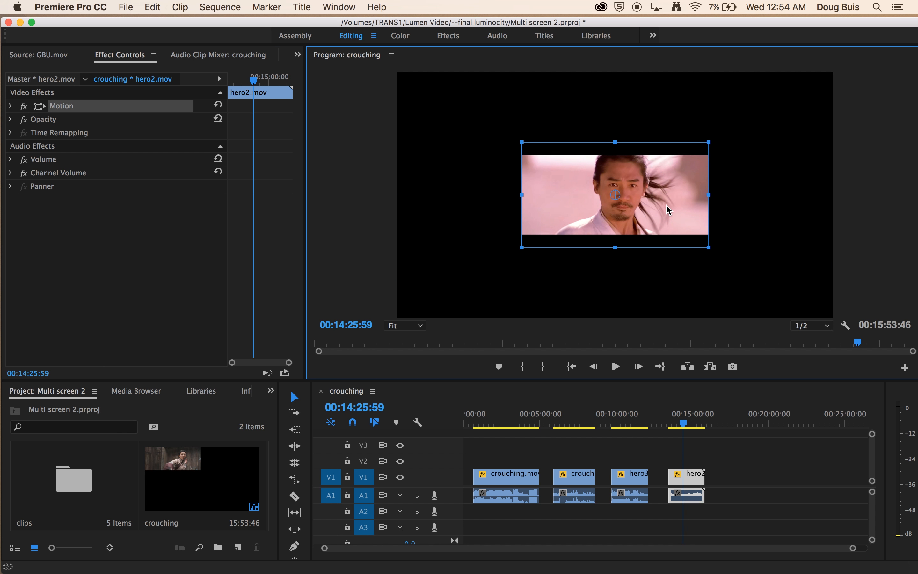
{"action": "left_click_drag", "start_coordinate": [666, 205], "coordinate": [788, 285]}
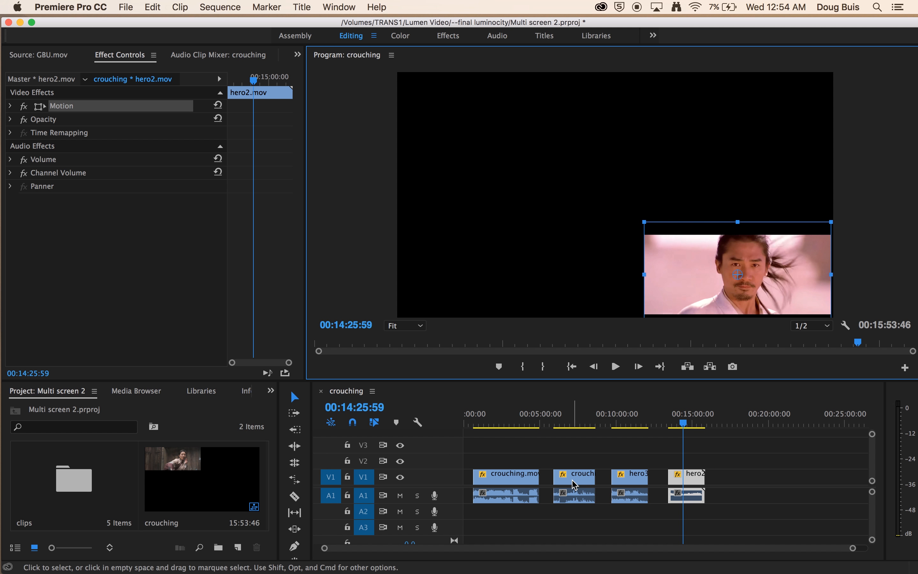
Stack the second crouching.mov clip on V2 and A2 and hero3.mov on V3 and A3 over the first clip's time range.
{"action": "left_click_drag", "start_coordinate": [574, 485], "coordinate": [574, 513]}
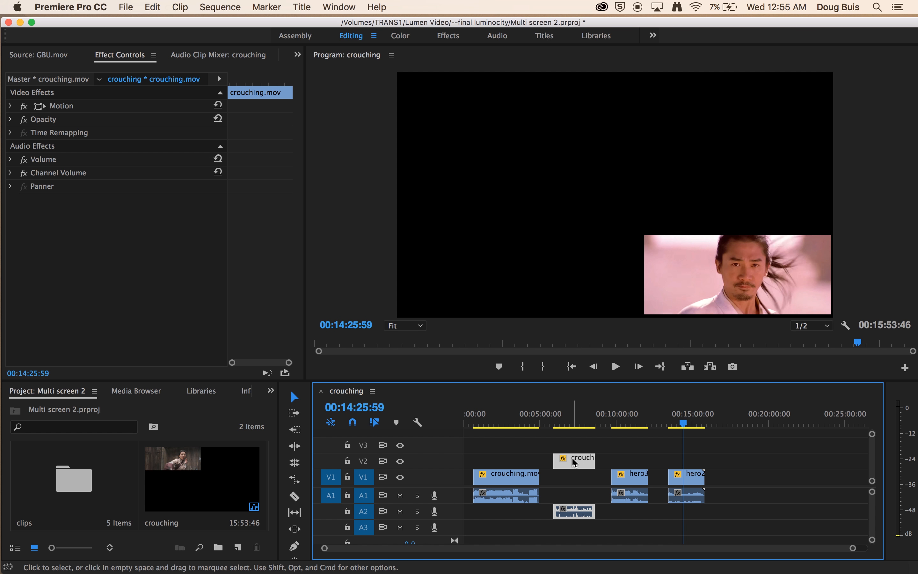
{"action": "left_click_drag", "start_coordinate": [573, 462], "coordinate": [494, 458]}
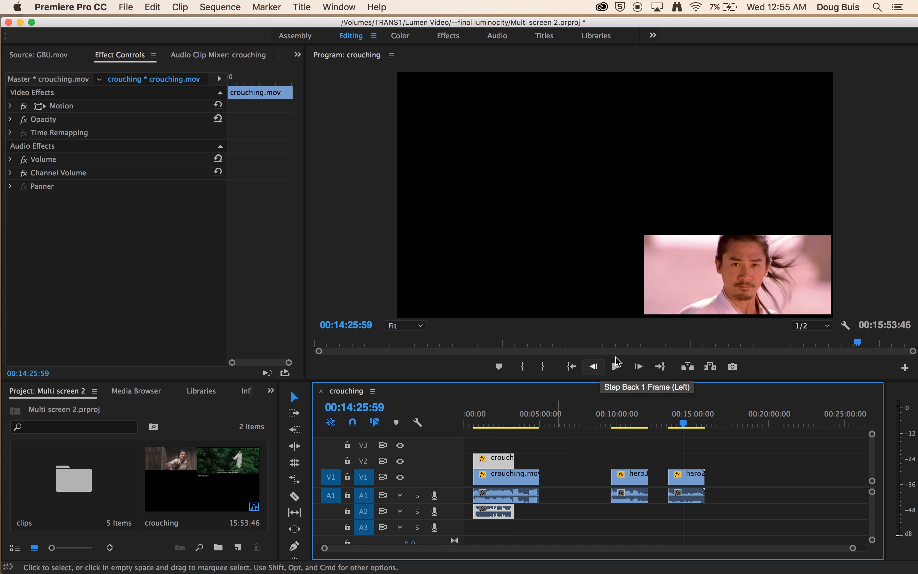
{"action": "left_click", "coordinate": [627, 473]}
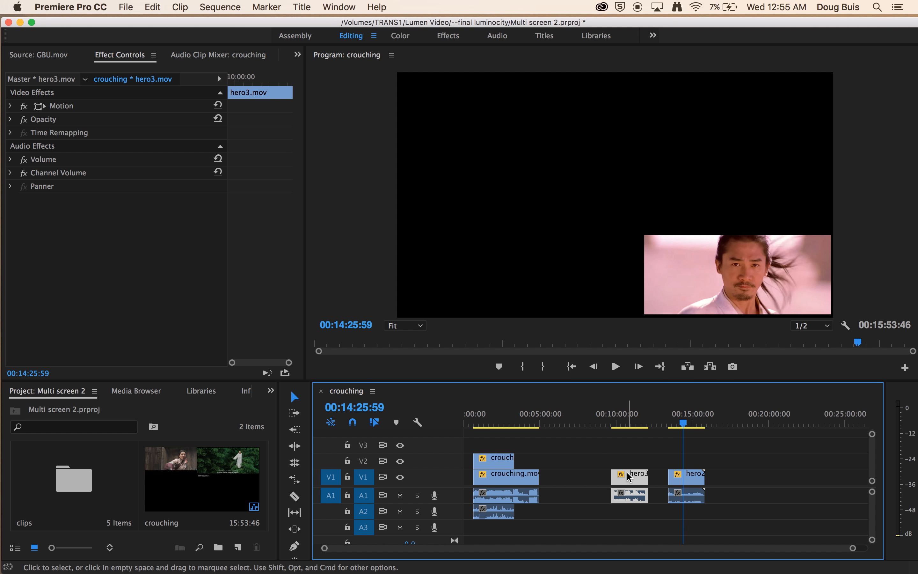
{"action": "left_click_drag", "start_coordinate": [634, 504], "coordinate": [629, 518]}
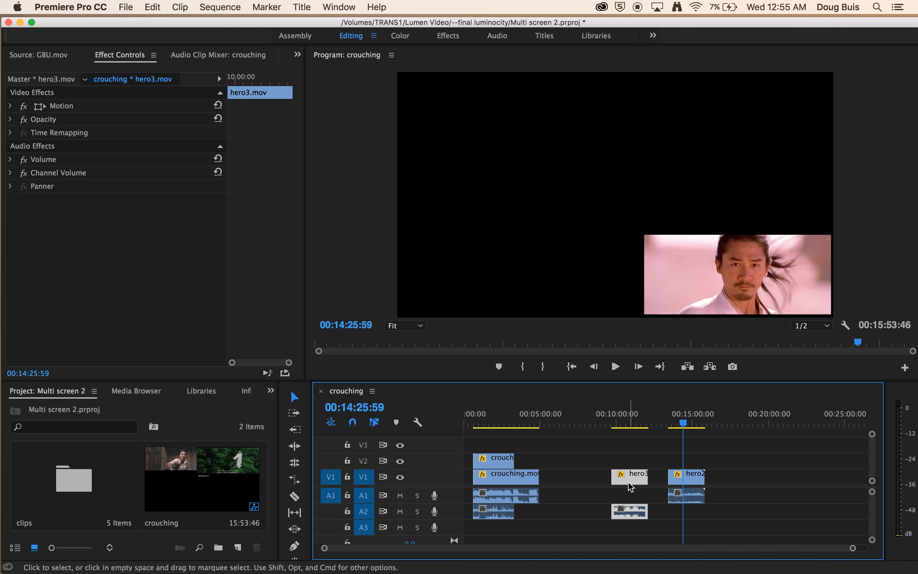
{"action": "left_click_drag", "start_coordinate": [627, 475], "coordinate": [627, 452]}
{"action": "left_click_drag", "start_coordinate": [631, 519], "coordinate": [631, 528]}
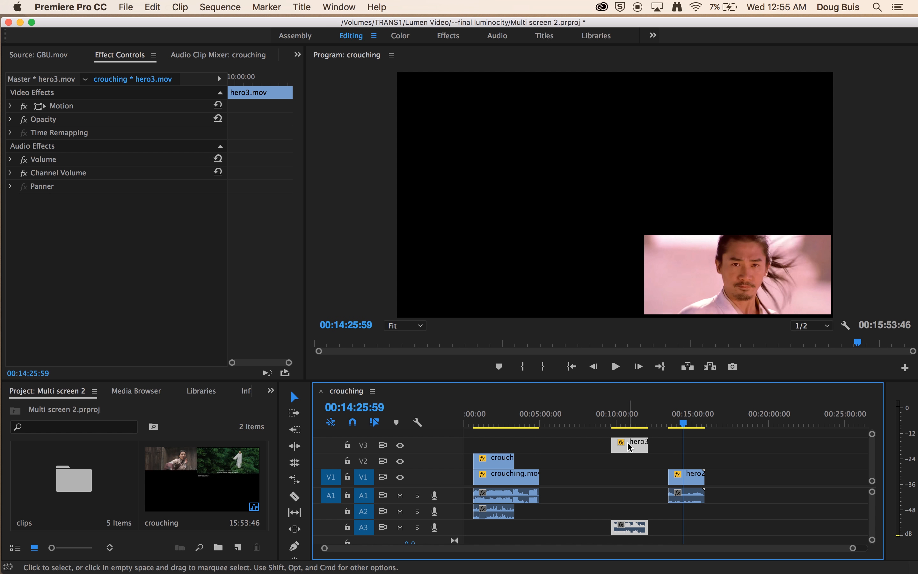
{"action": "left_click_drag", "start_coordinate": [626, 447], "coordinate": [498, 446]}
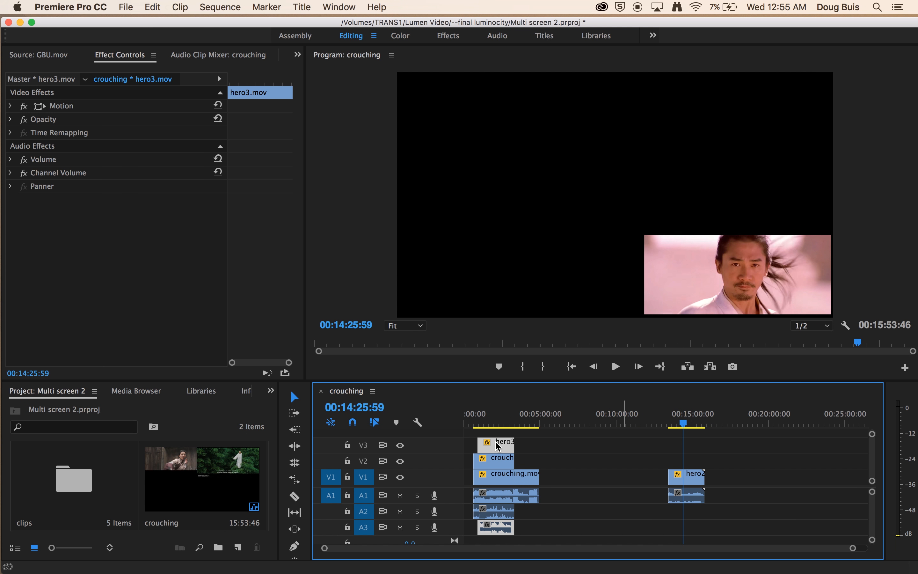
Move hero2.mov to new tracks V4 and A4 and align it with the stacked clips.
{"action": "left_click", "coordinate": [697, 479]}
{"action": "left_click_drag", "start_coordinate": [695, 478], "coordinate": [686, 432]}
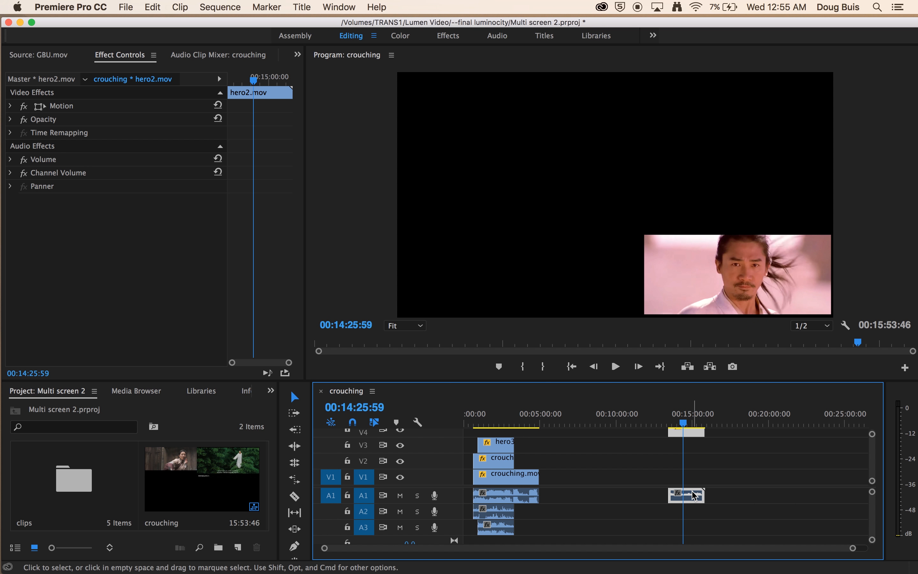
{"action": "left_click_drag", "start_coordinate": [694, 496], "coordinate": [694, 543]}
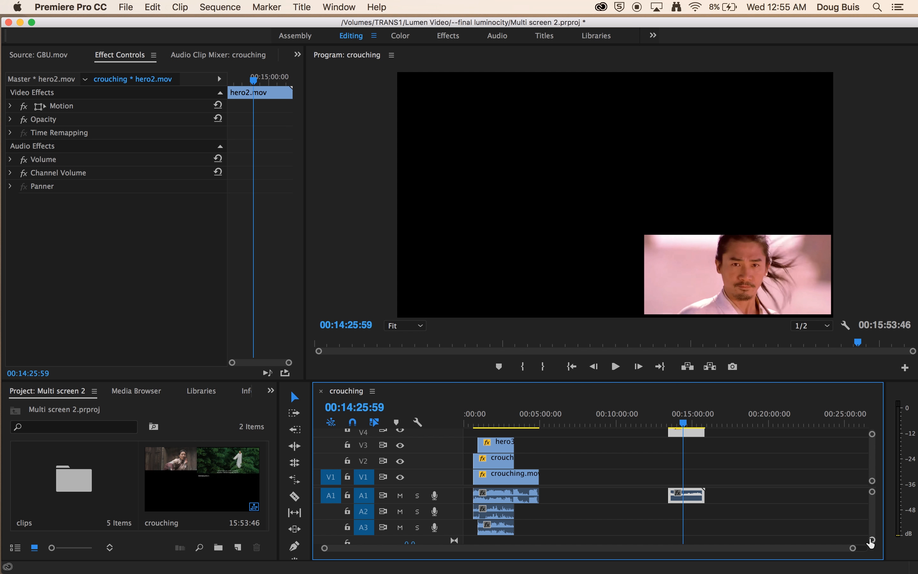
{"action": "left_click_drag", "start_coordinate": [872, 539], "coordinate": [872, 542]}
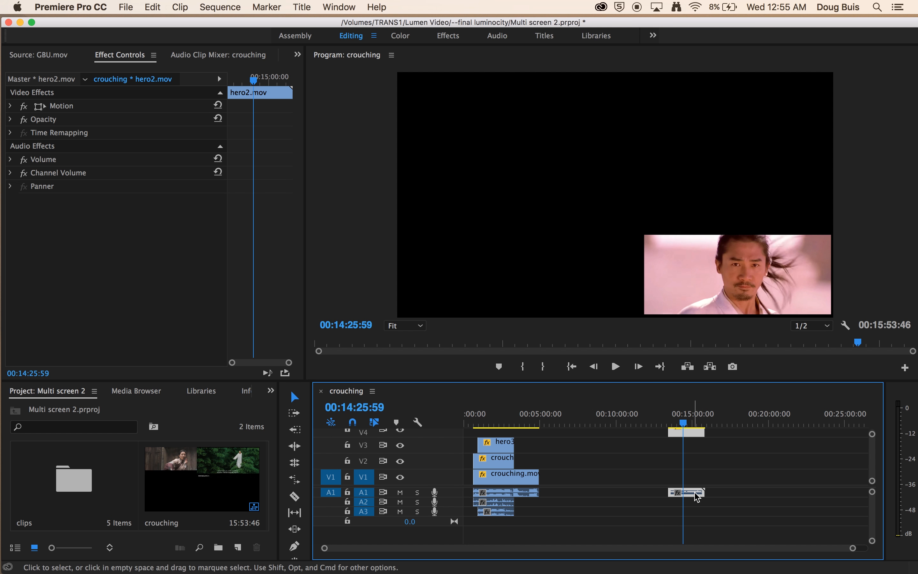
{"action": "left_click_drag", "start_coordinate": [693, 497], "coordinate": [509, 534]}
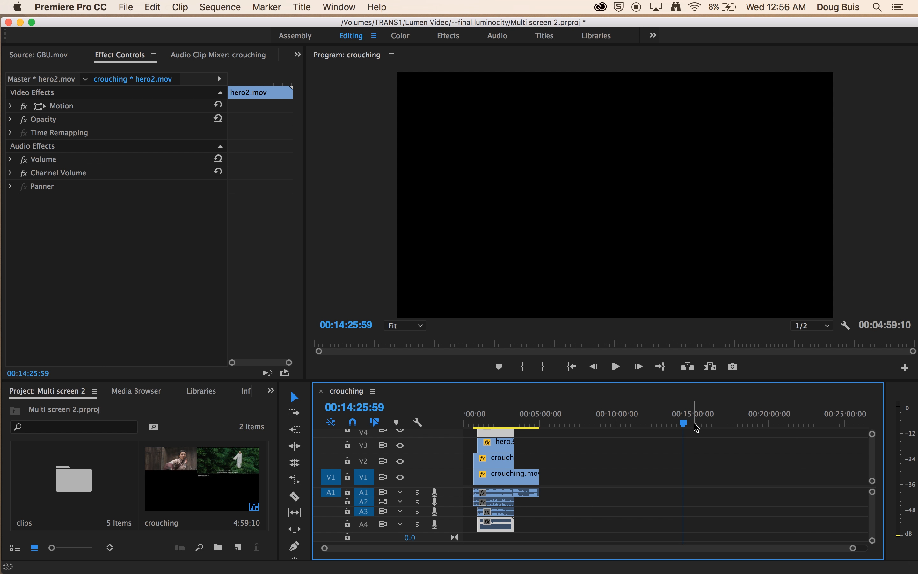
With the playhead at 00:02:23:05, slightly enlarge the first crouching.mov clip and shift it down within the four-way composite.
{"action": "left_click_drag", "start_coordinate": [684, 430], "coordinate": [500, 449]}
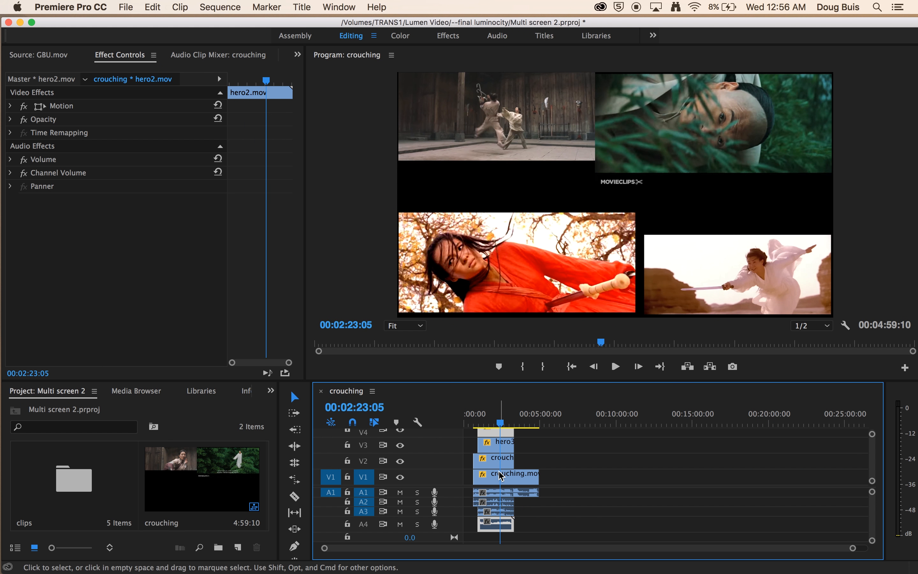
{"action": "left_click", "coordinate": [505, 482]}
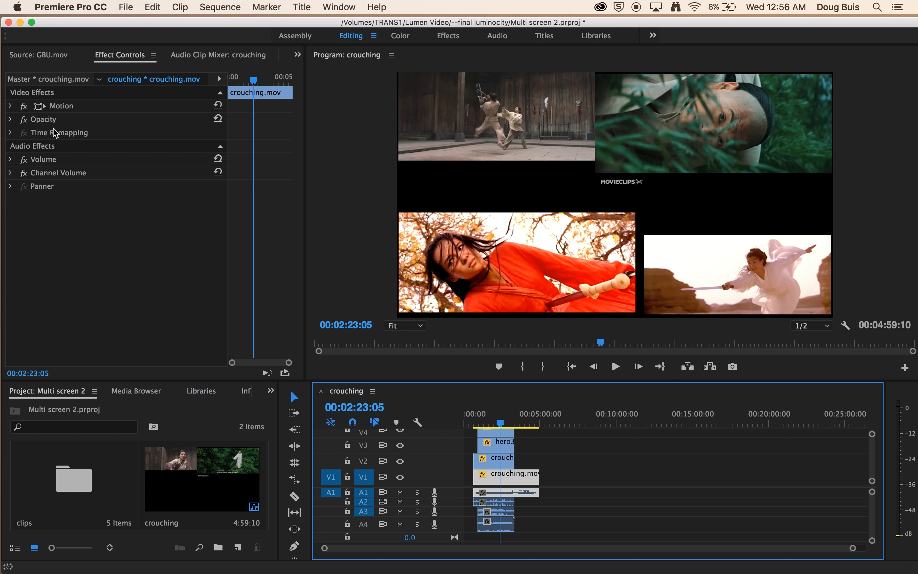
{"action": "left_click", "coordinate": [38, 106]}
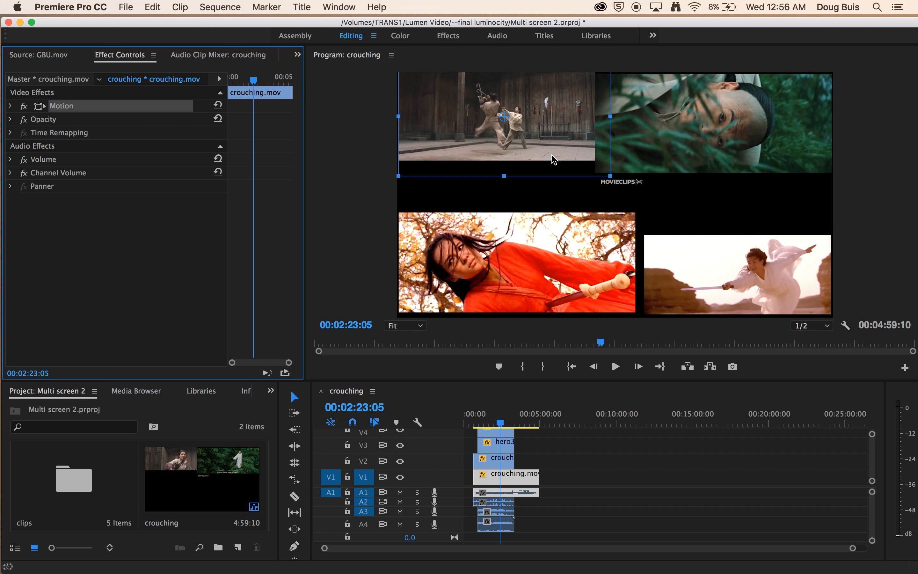
{"action": "left_click_drag", "start_coordinate": [554, 160], "coordinate": [557, 178]}
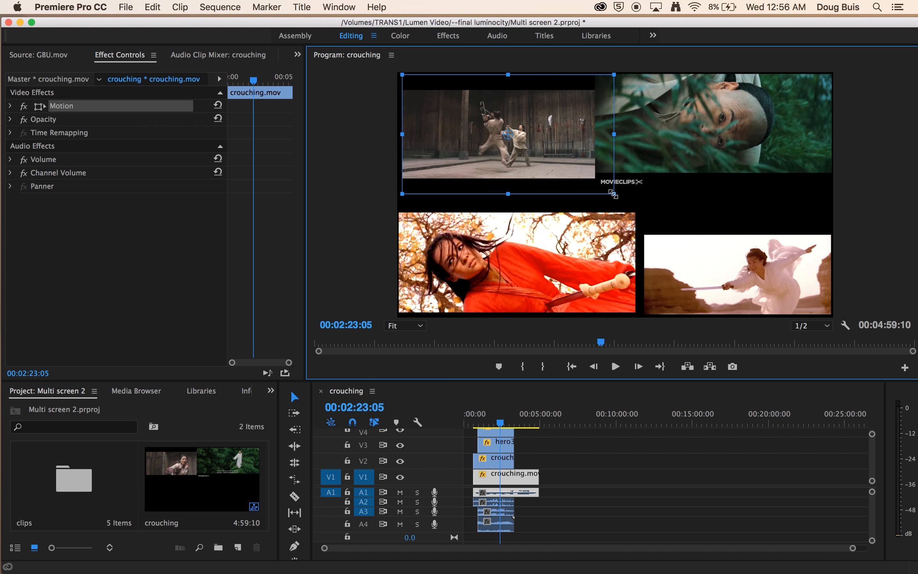
{"action": "left_click_drag", "start_coordinate": [623, 196], "coordinate": [628, 195]}
{"action": "left_click_drag", "start_coordinate": [584, 156], "coordinate": [582, 151]}
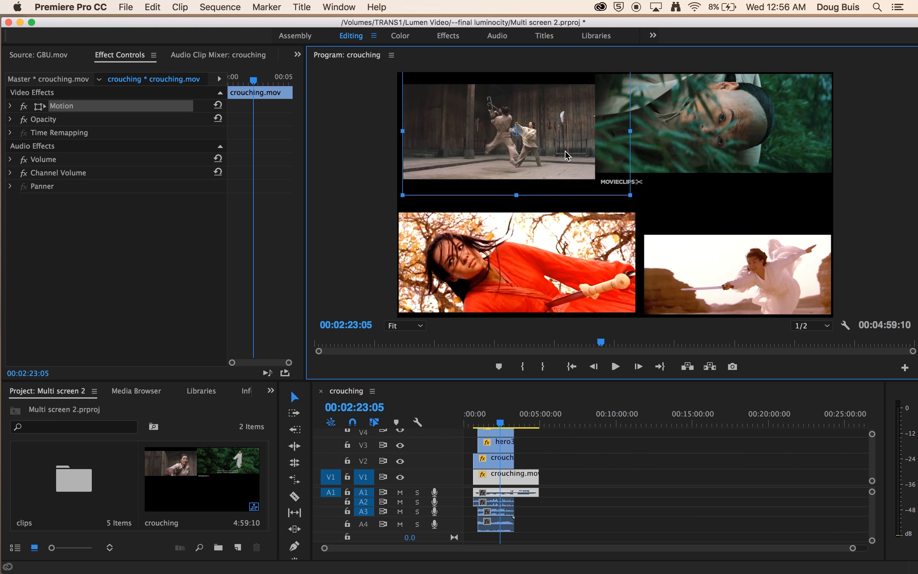
Scale down the second crouching.mov clip slightly and reposition it beside the first clip in the frame's upper-right quadrant.
{"action": "left_click", "coordinate": [694, 149]}
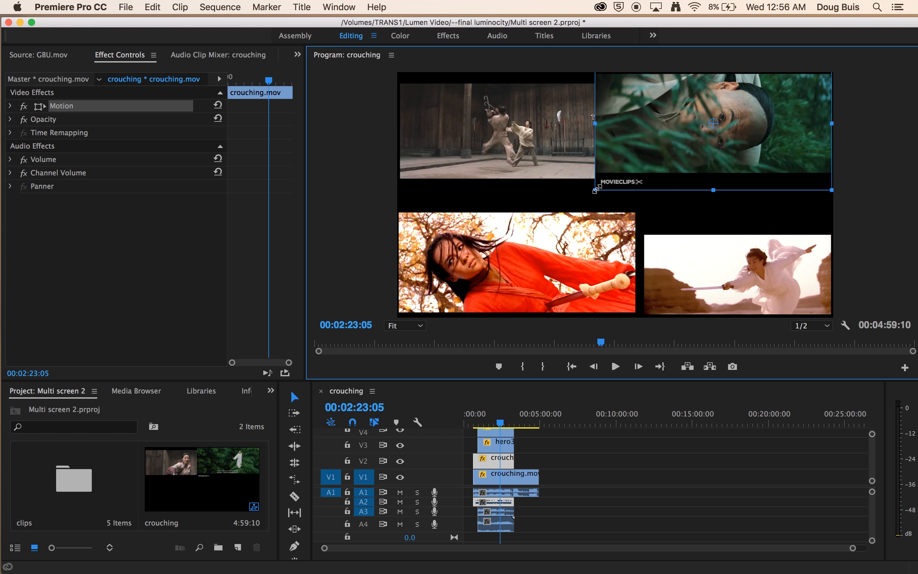
{"action": "left_click_drag", "start_coordinate": [595, 188], "coordinate": [617, 185]}
{"action": "left_click_drag", "start_coordinate": [635, 144], "coordinate": [652, 151]}
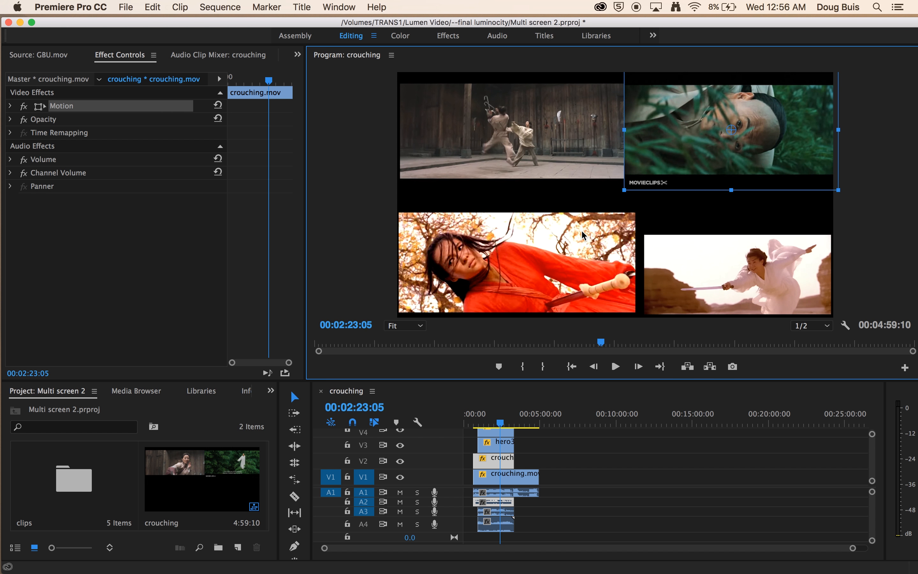
Shrink the hero3.mov picture slightly and shift it up within the lower-left quadrant of the frame.
{"action": "left_click", "coordinate": [582, 250]}
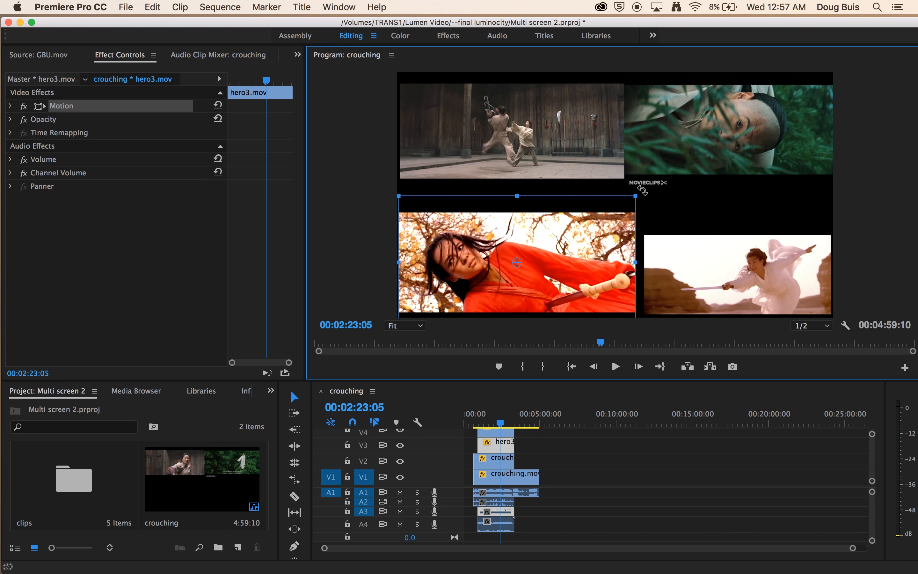
{"action": "left_click_drag", "start_coordinate": [634, 197], "coordinate": [618, 205]}
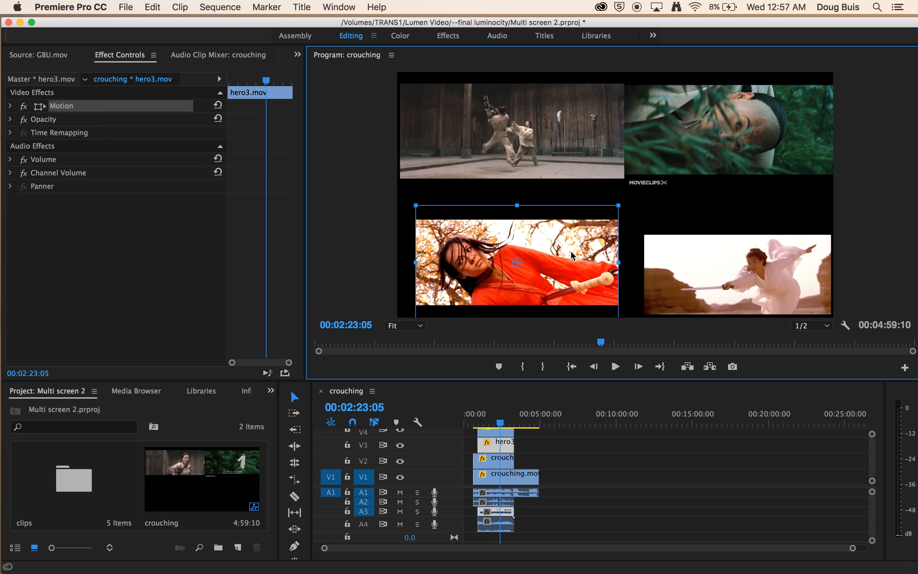
{"action": "mouse_move", "coordinate": [571, 249]}
{"action": "left_mouse_down"}
{"action": "mouse_move", "coordinate": [555, 247]}
{"action": "mouse_move", "coordinate": [570, 239]}
{"action": "left_mouse_up"}
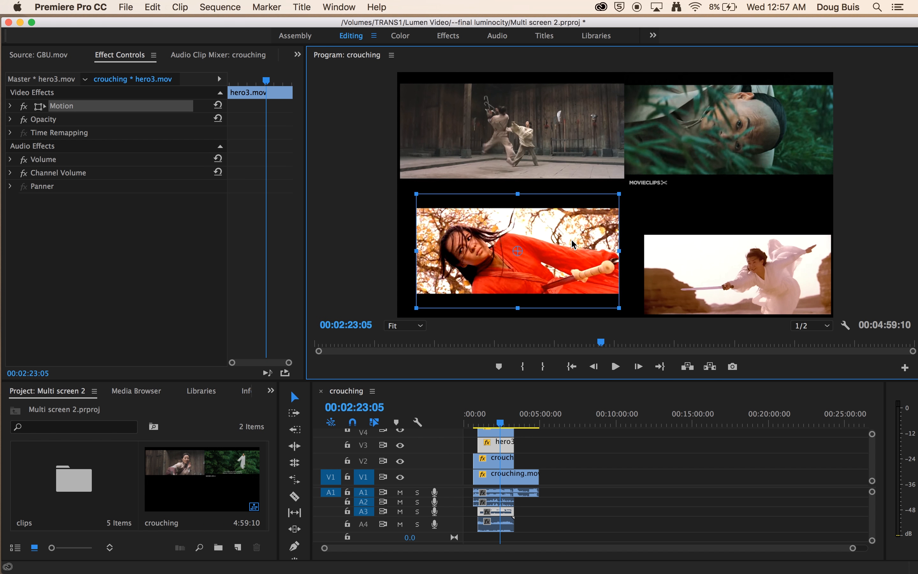
Move hero2.mov up and left beside hero3.mov and enlarge it slightly in the lower-right quadrant.
{"action": "left_click", "coordinate": [668, 265]}
{"action": "left_click_drag", "start_coordinate": [669, 267], "coordinate": [658, 242]}
{"action": "left_click_drag", "start_coordinate": [820, 303], "coordinate": [831, 306]}
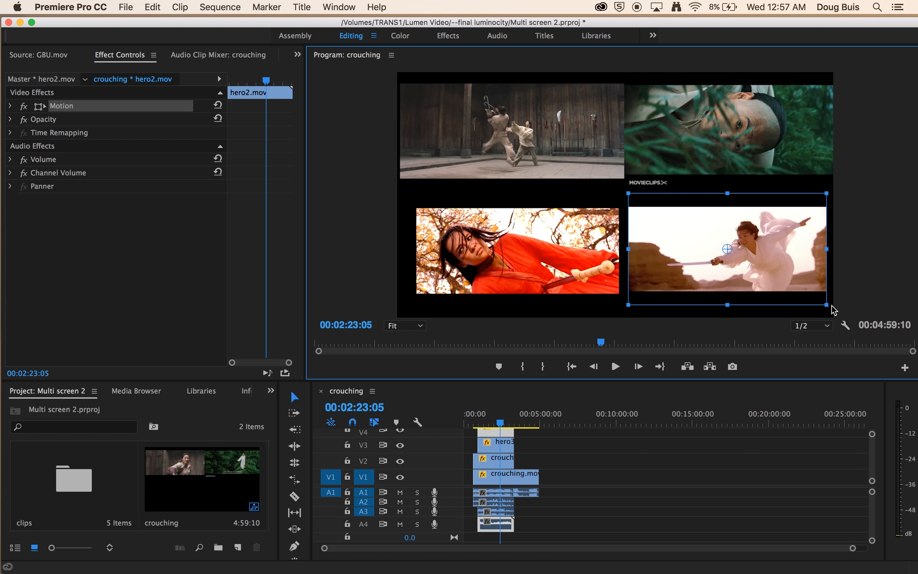
Stagger the clips: crouching.mov on V1 at the sequence start, hero3.mov at 00:03:23:07 after the V2 clip, and hero2.mov overlapping the end of hero3.mov.
{"action": "left_click", "coordinate": [376, 423]}
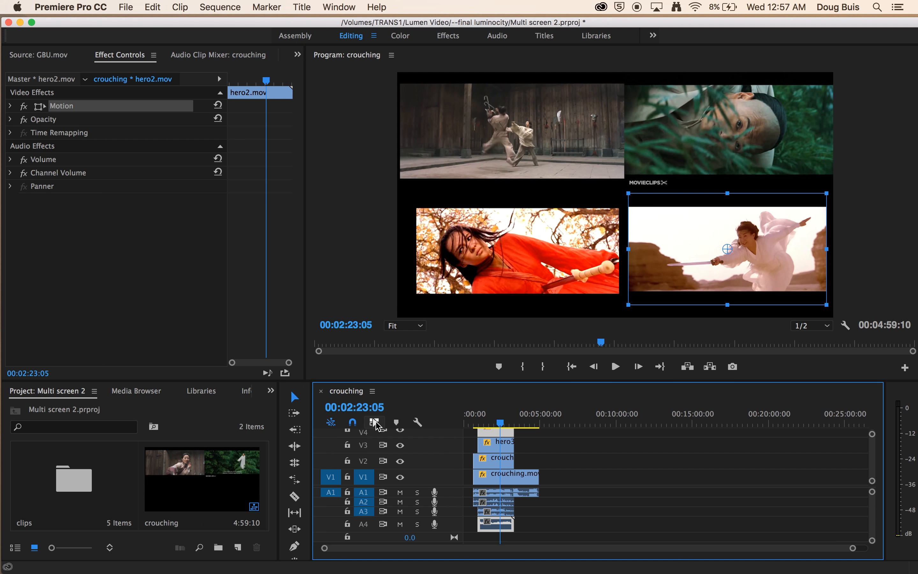
{"action": "left_click", "coordinate": [495, 449]}
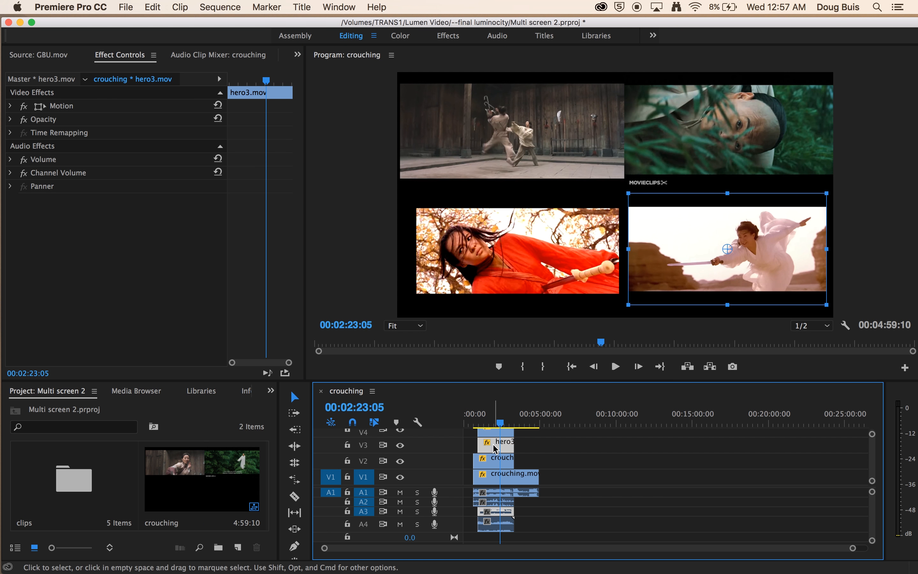
{"action": "left_click", "coordinate": [496, 460]}
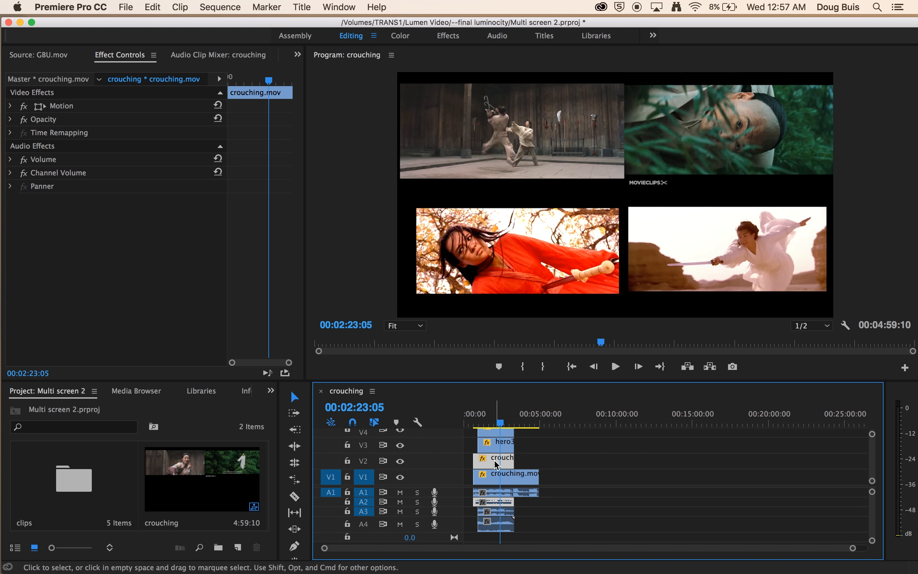
{"action": "left_click", "coordinate": [495, 484]}
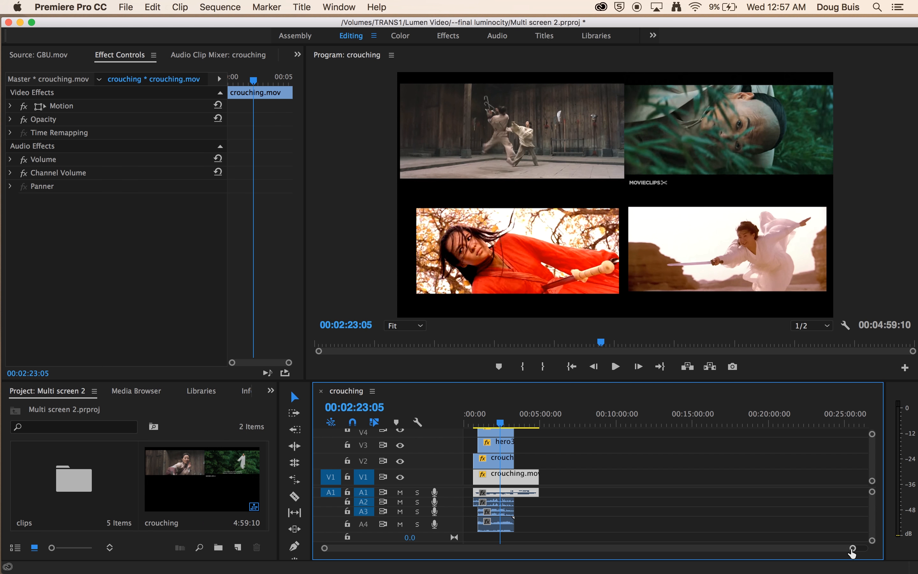
{"action": "left_click_drag", "start_coordinate": [852, 548], "coordinate": [766, 548]}
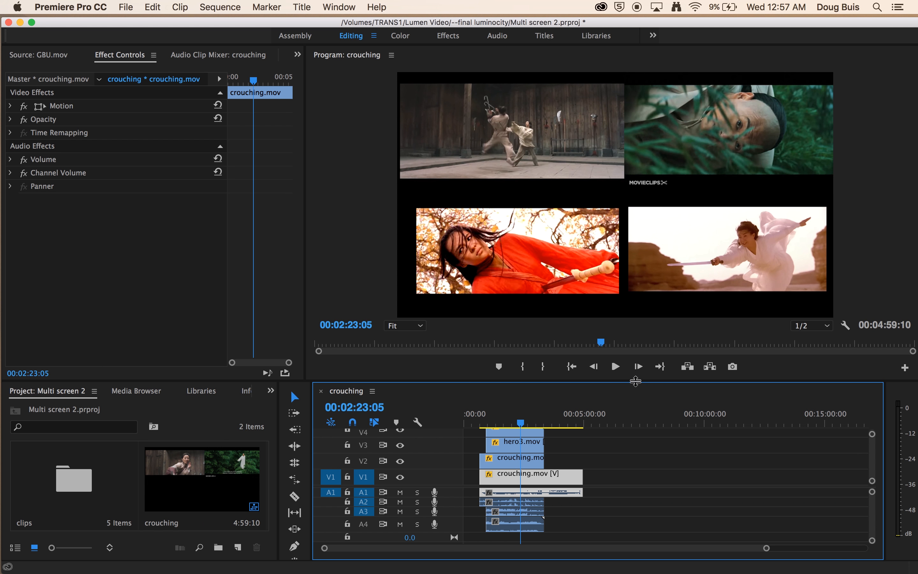
{"action": "left_click_drag", "start_coordinate": [636, 380], "coordinate": [628, 356]}
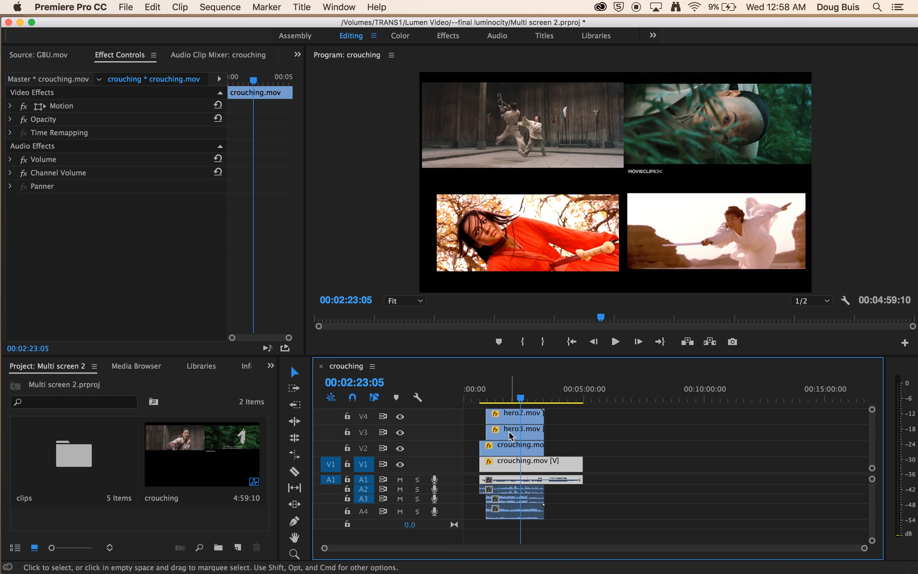
{"action": "left_click_drag", "start_coordinate": [508, 414], "coordinate": [527, 417]}
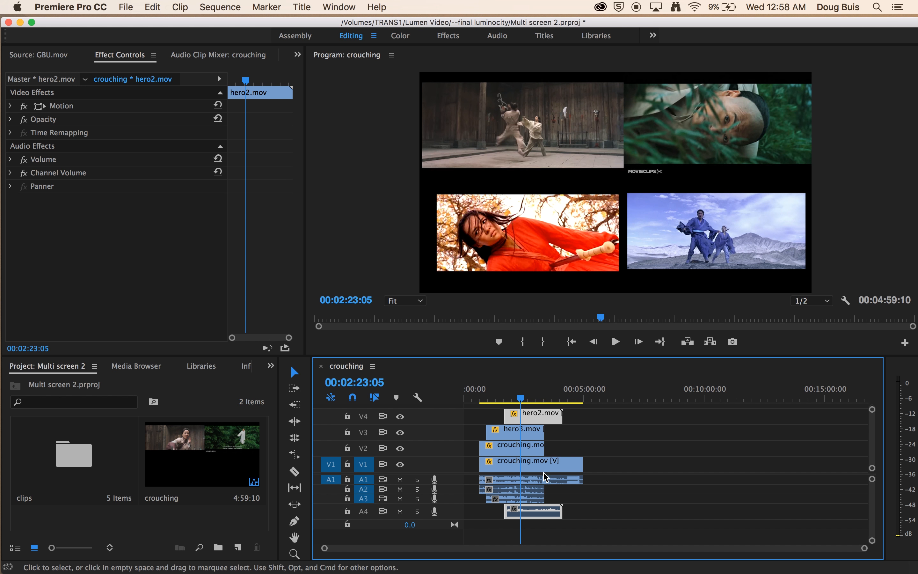
{"action": "left_click_drag", "start_coordinate": [539, 469], "coordinate": [634, 418]}
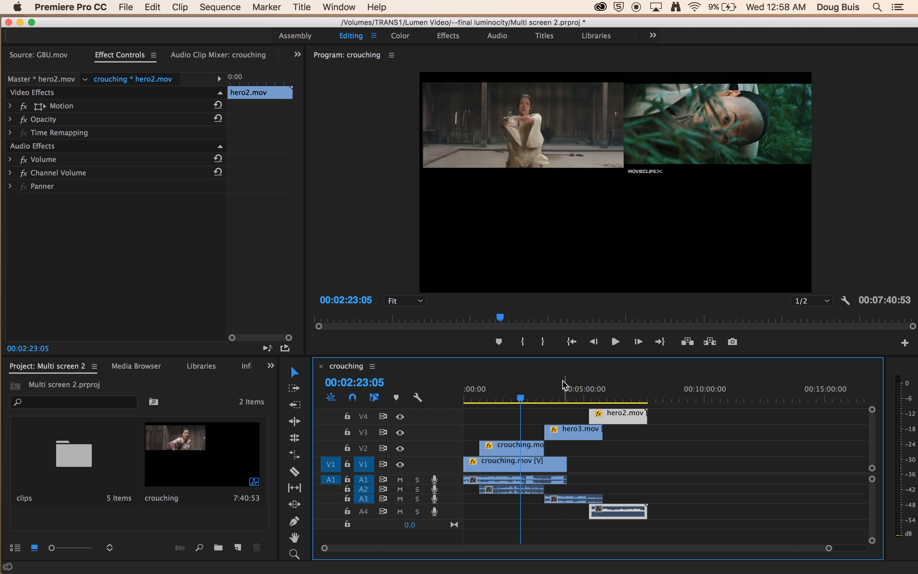
Cut hero2.mov on V4 and hero3.mov on V3 into three pieces each with the Razor tool.
{"action": "mouse_move", "coordinate": [524, 401]}
{"action": "left_mouse_down"}
{"action": "mouse_move", "coordinate": [491, 401]}
{"action": "mouse_move", "coordinate": [519, 403]}
{"action": "left_mouse_up"}
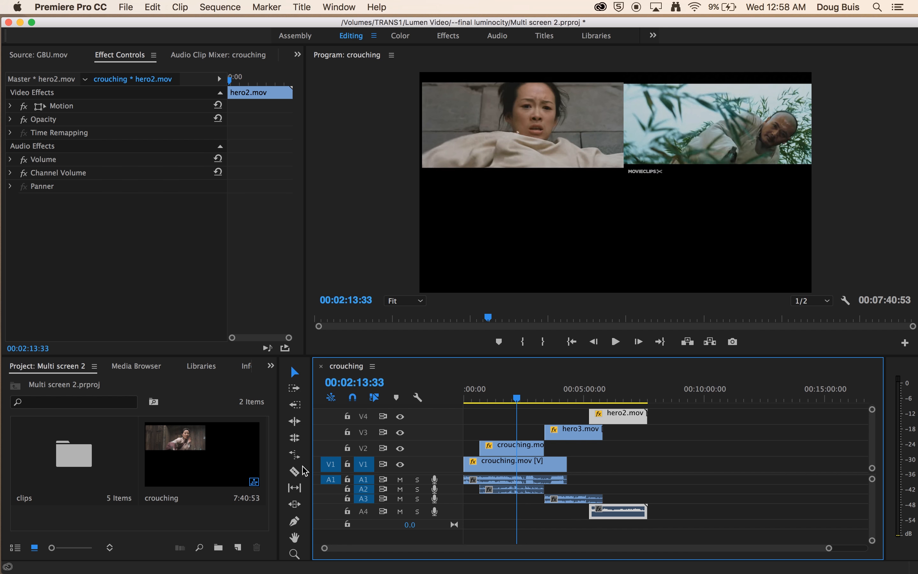
{"action": "left_click", "coordinate": [294, 471]}
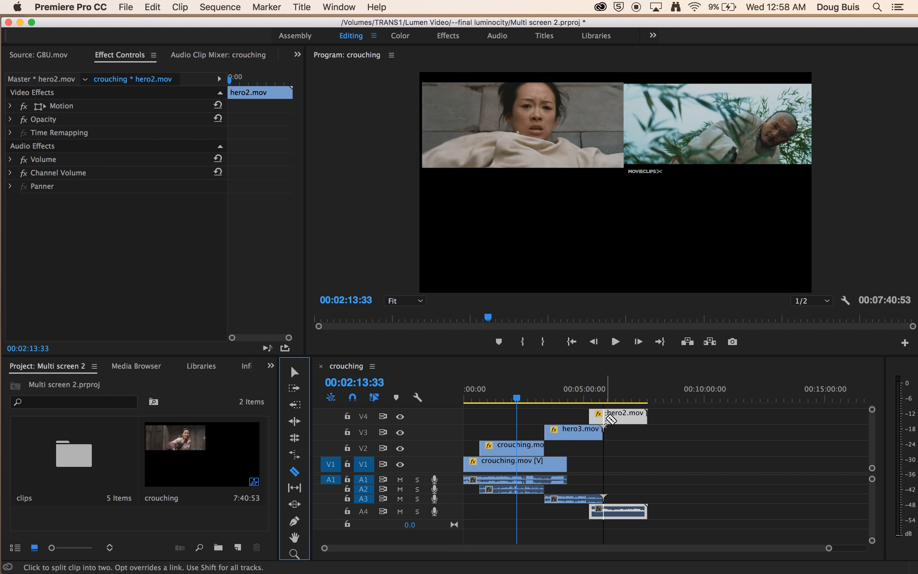
{"action": "left_click", "coordinate": [611, 419]}
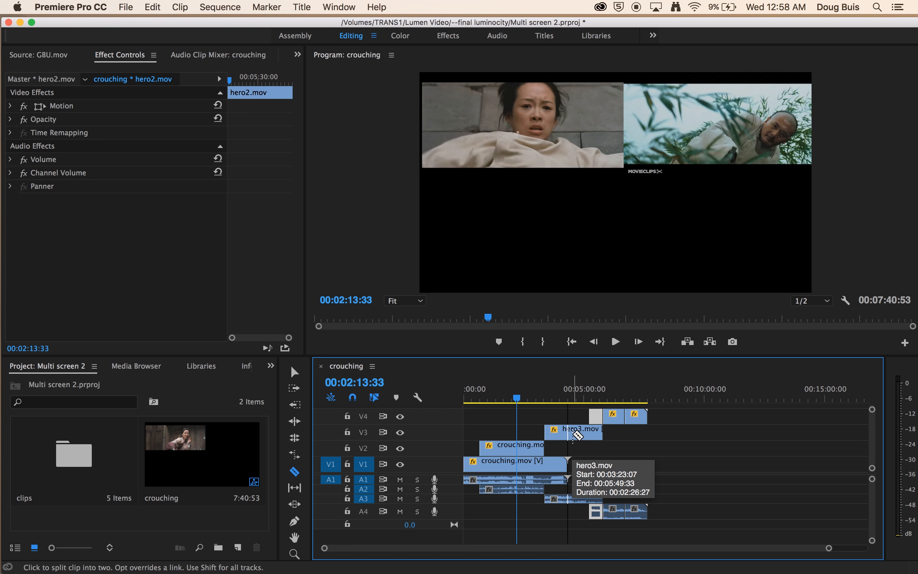
{"action": "left_click", "coordinate": [574, 435]}
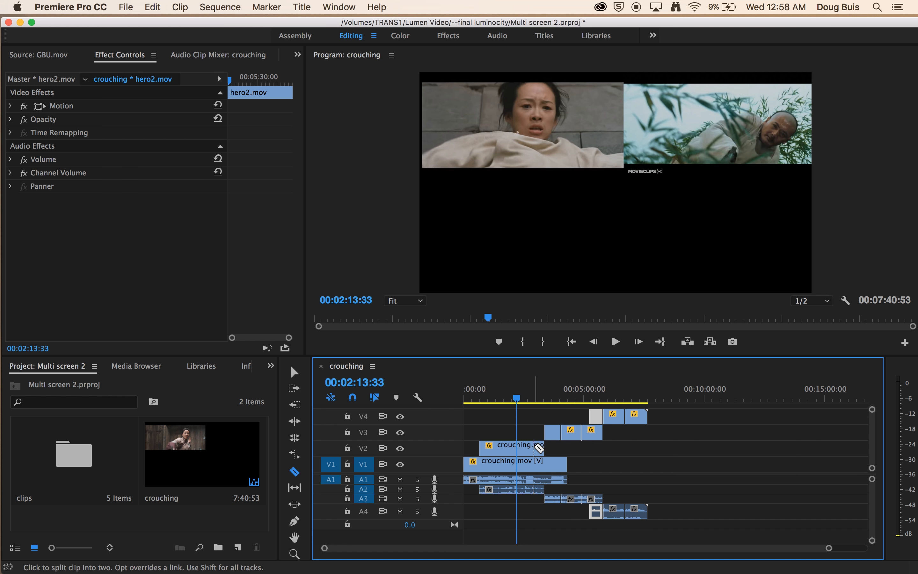
Cut crouching.mov on V2 into three pieces and move its first piece to the start of the sequence.
{"action": "left_click", "coordinate": [296, 373]}
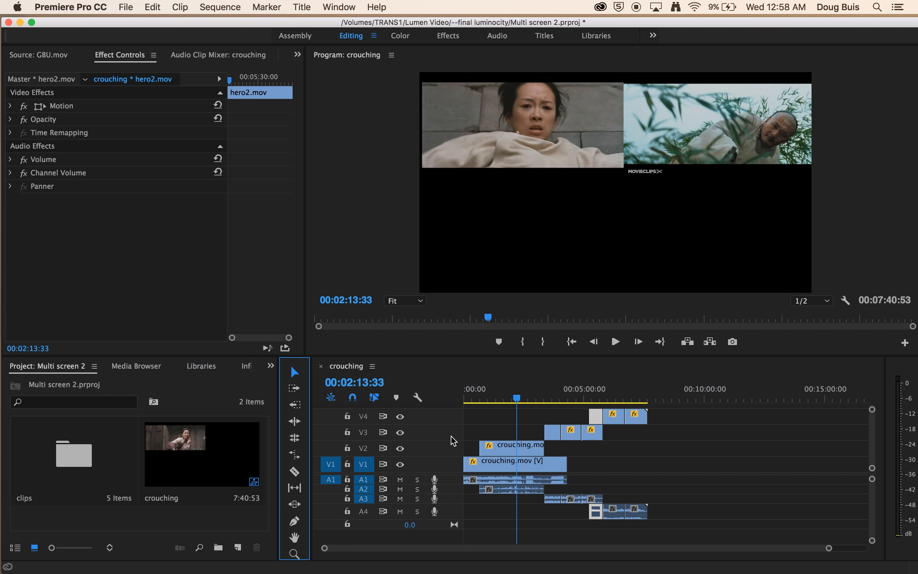
{"action": "left_click", "coordinate": [491, 448]}
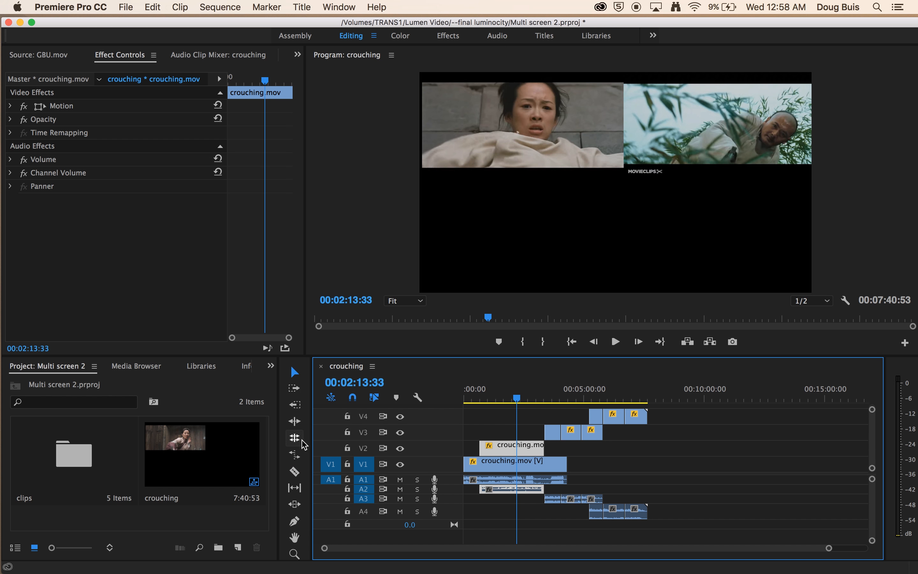
{"action": "left_click", "coordinate": [295, 472]}
{"action": "left_click", "coordinate": [499, 449]}
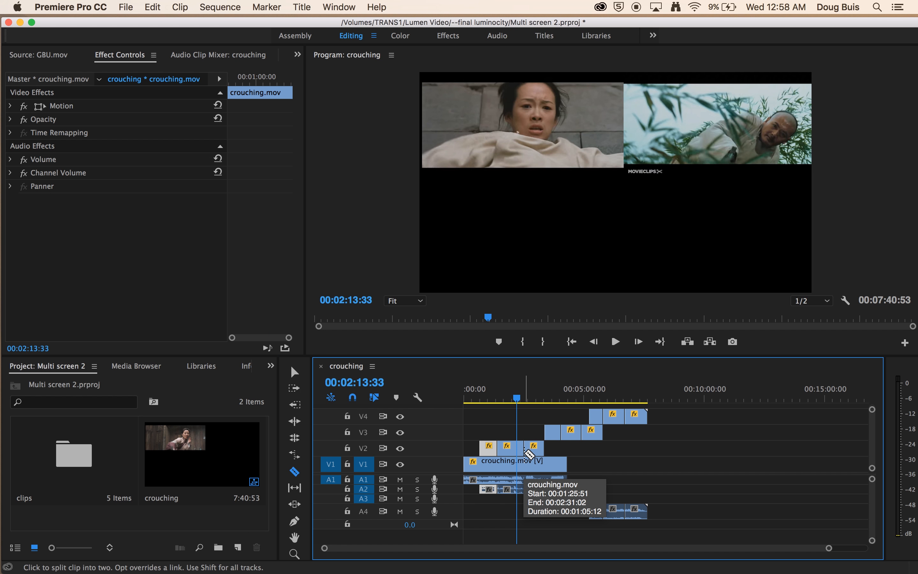
{"action": "left_click", "coordinate": [297, 374]}
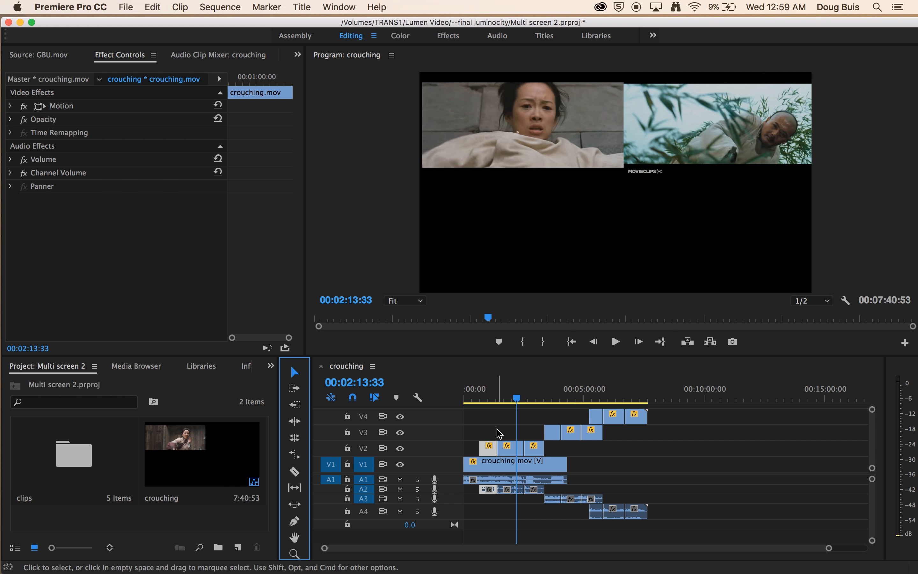
{"action": "left_click_drag", "start_coordinate": [496, 449], "coordinate": [479, 450]}
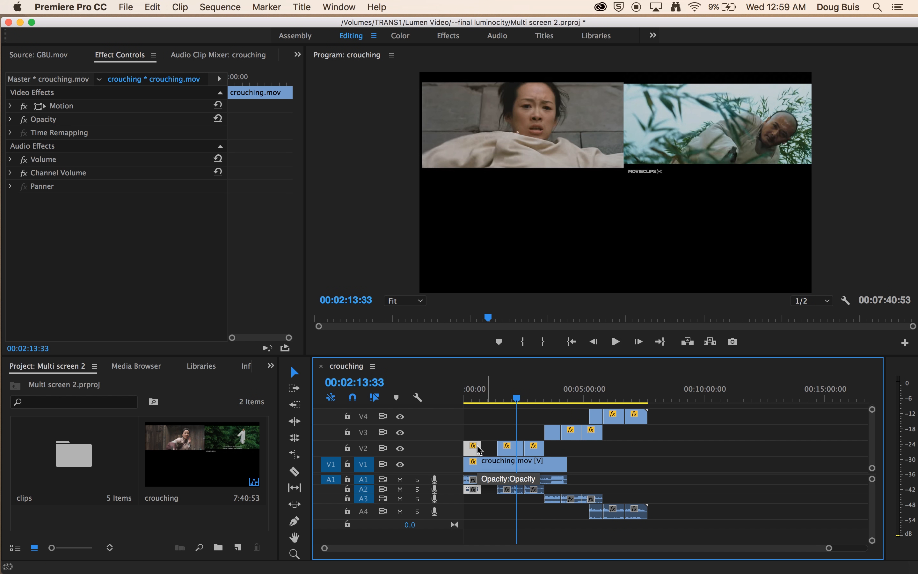
Cut crouching.mov on V1 into four pieces, with one cut where the V2 opening piece ends and another at 00:03:23:06.
{"action": "left_click", "coordinate": [295, 472]}
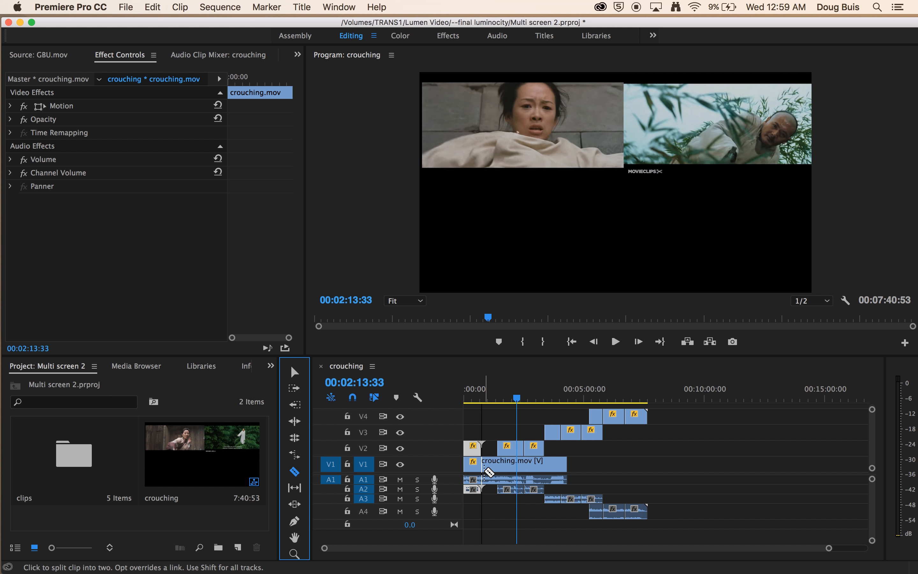
{"action": "left_click", "coordinate": [498, 472]}
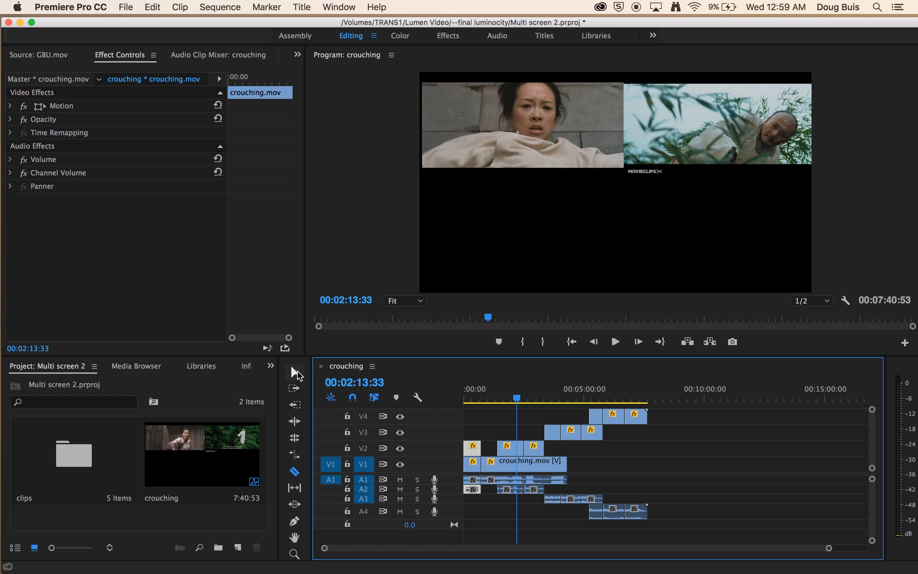
{"action": "left_click", "coordinate": [295, 373]}
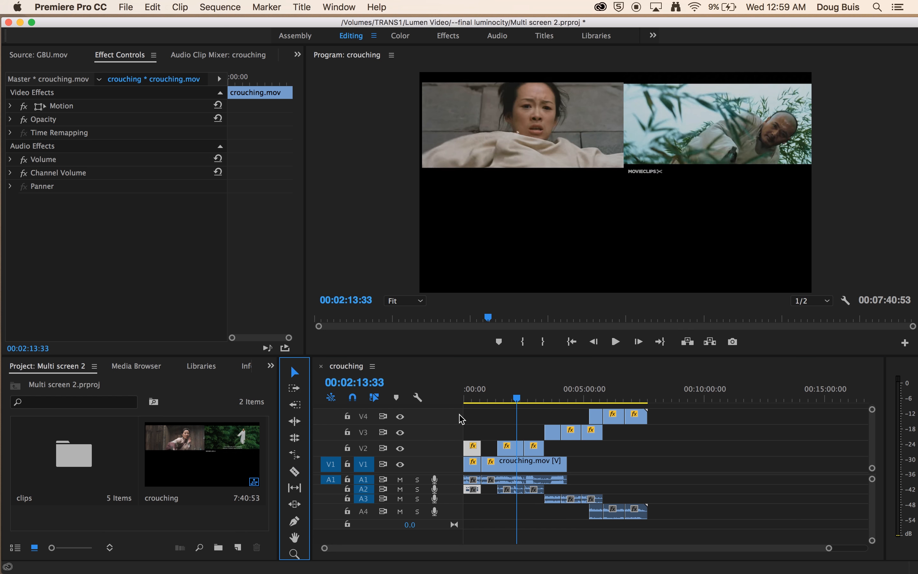
{"action": "left_click", "coordinate": [525, 469]}
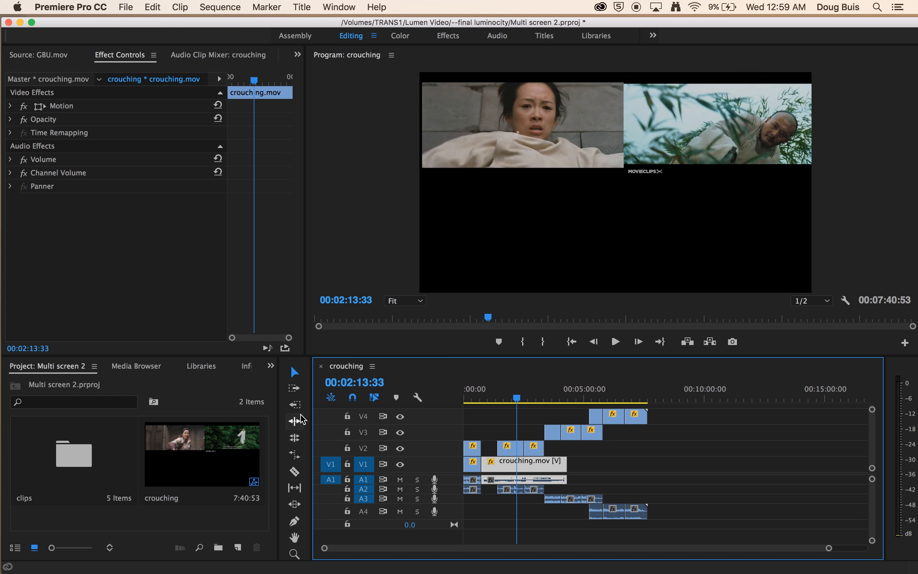
{"action": "left_click", "coordinate": [295, 475]}
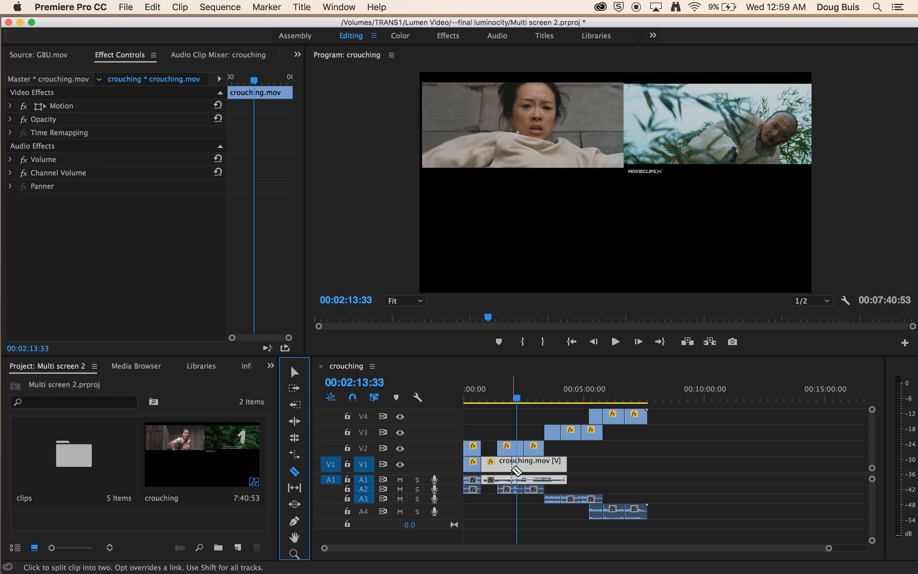
{"action": "left_click", "coordinate": [513, 470]}
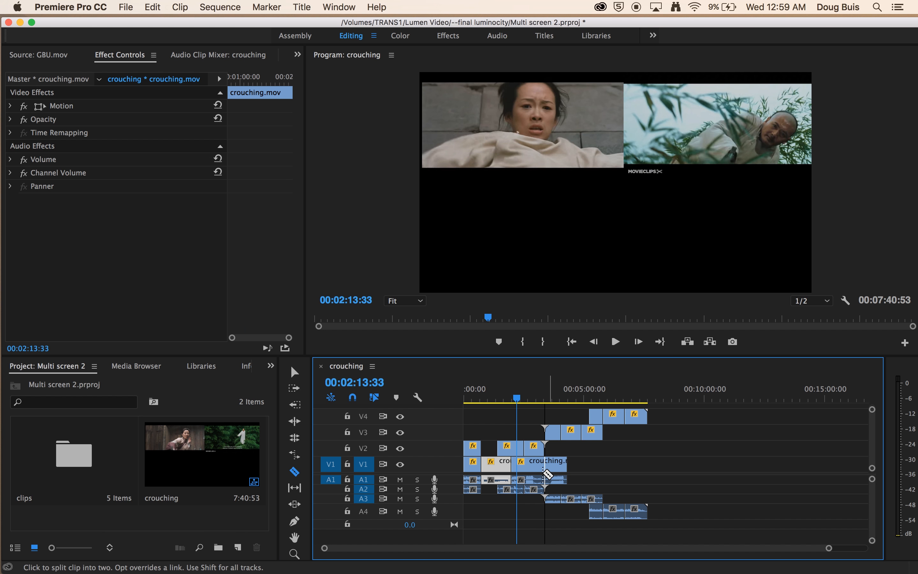
{"action": "left_click", "coordinate": [549, 470]}
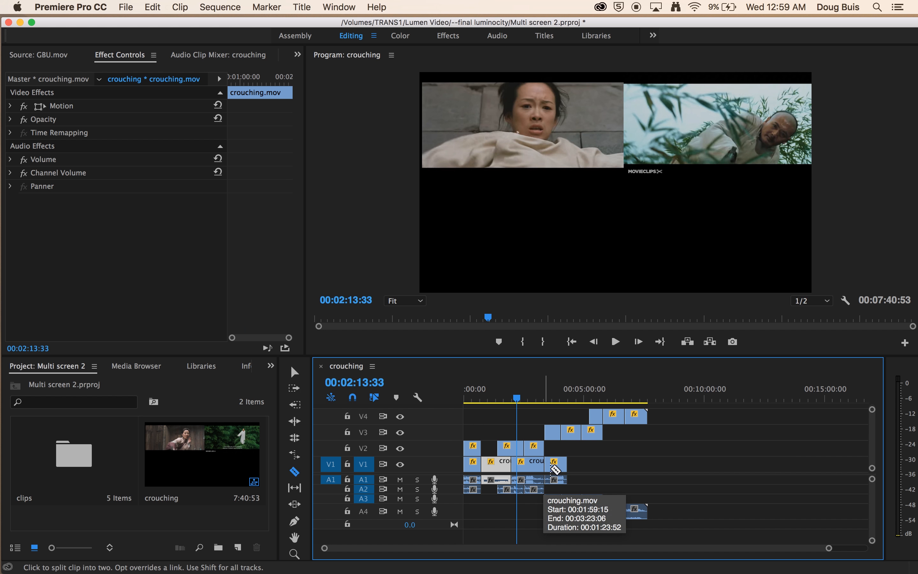
Move the last V1 piece of crouching.mov to end at 00:09:32:38 and shift the last hero2.mov piece on V4 to end where it starts.
{"action": "left_click_drag", "start_coordinate": [518, 399], "coordinate": [516, 399]}
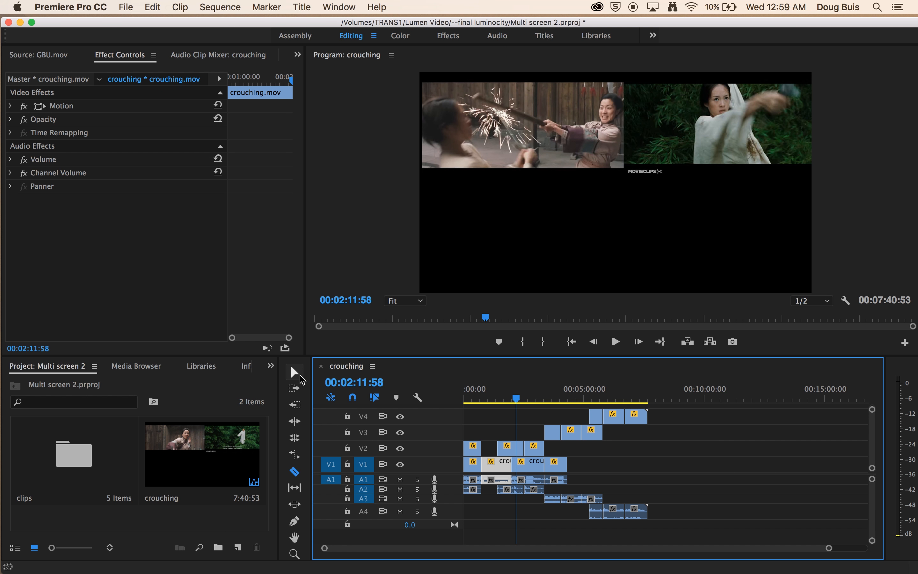
{"action": "left_click", "coordinate": [295, 372]}
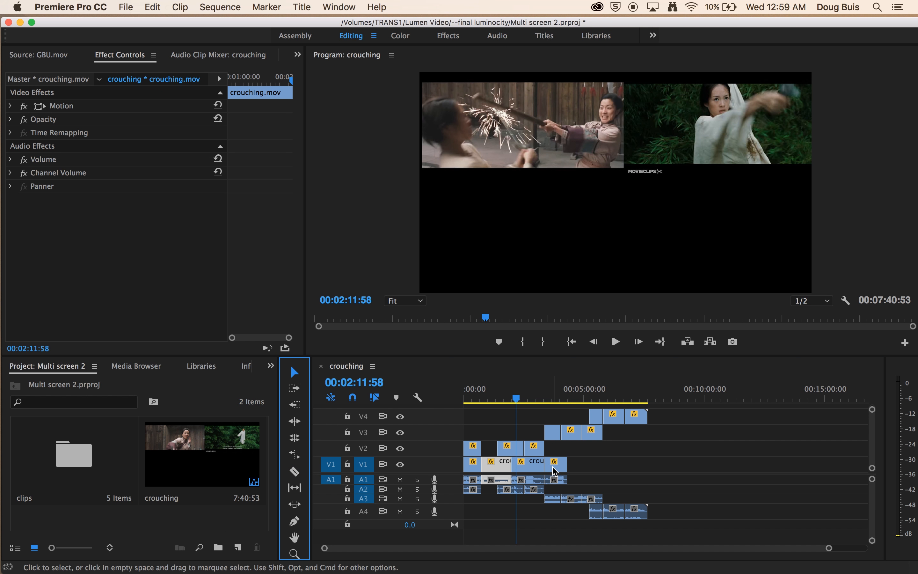
{"action": "left_click_drag", "start_coordinate": [554, 472], "coordinate": [680, 471]}
{"action": "left_click_drag", "start_coordinate": [635, 414], "coordinate": [658, 415]}
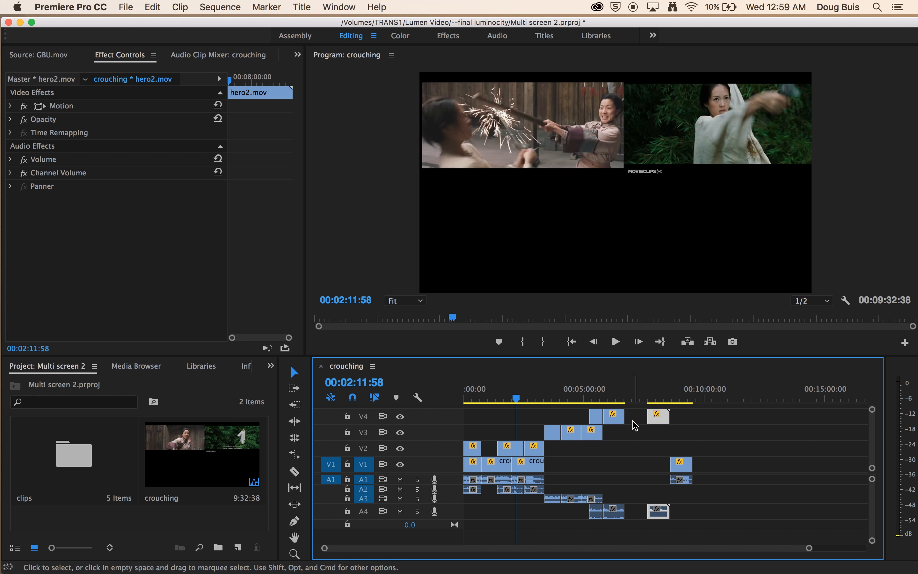
Move the last hero3.mov piece on V3 to start at 00:06:43:51 and the middle piece to about 00:05:00:00.
{"action": "left_click_drag", "start_coordinate": [592, 435], "coordinate": [637, 442]}
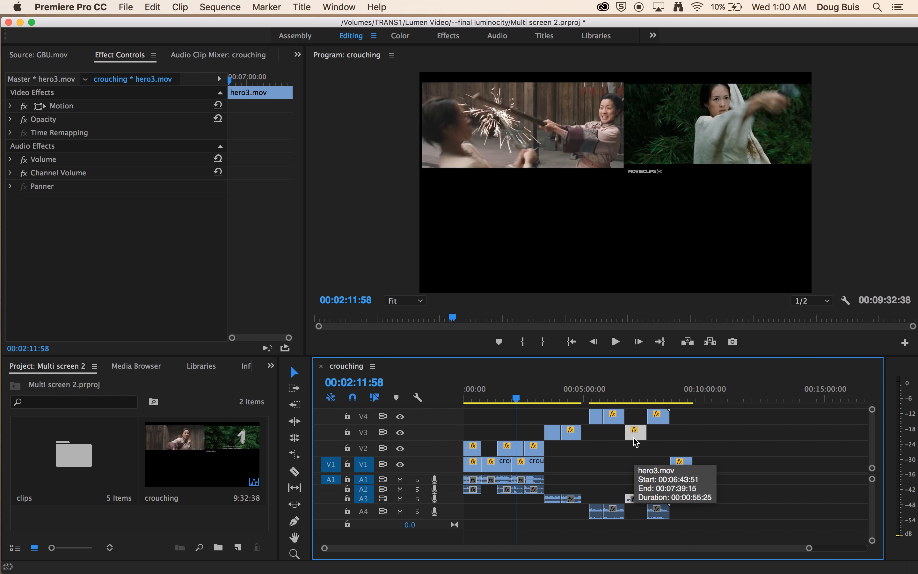
{"action": "left_click", "coordinate": [576, 439]}
{"action": "left_click_drag", "start_coordinate": [576, 438], "coordinate": [598, 438]}
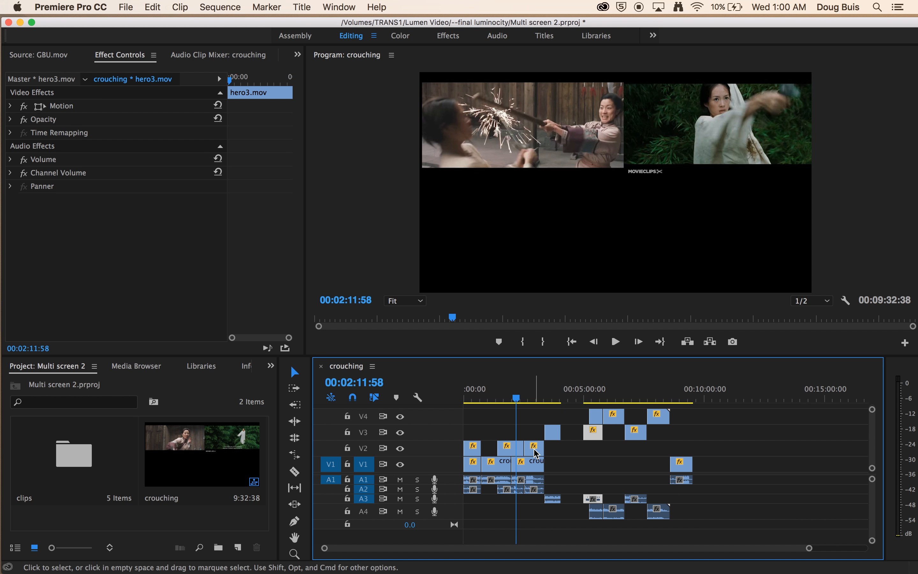
Move the last V2 piece to where the first V3 piece ends, V1's third piece to about 00:05:50 and its second to the middle V2 piece's end.
{"action": "left_click_drag", "start_coordinate": [536, 452], "coordinate": [620, 466]}
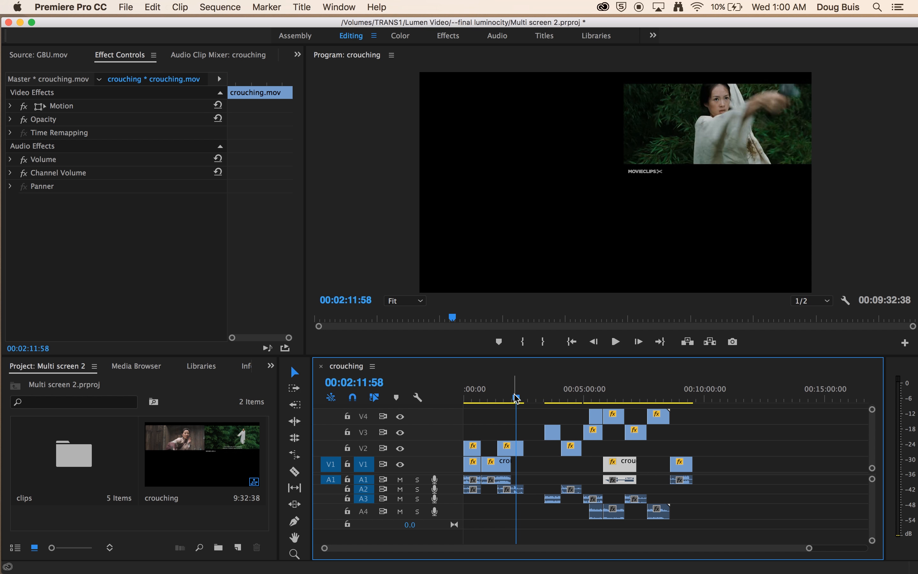
{"action": "left_click_drag", "start_coordinate": [520, 401], "coordinate": [493, 399]}
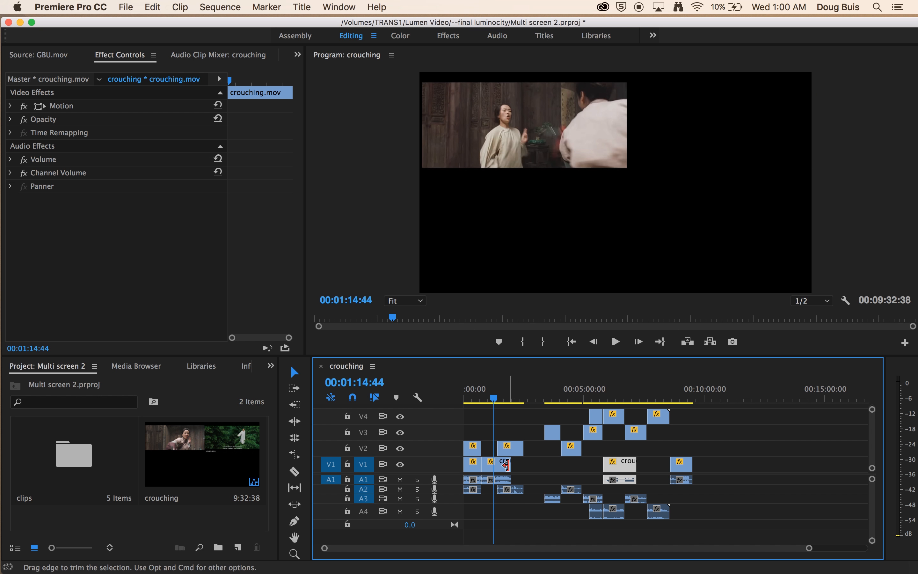
{"action": "left_click_drag", "start_coordinate": [503, 468], "coordinate": [542, 466]}
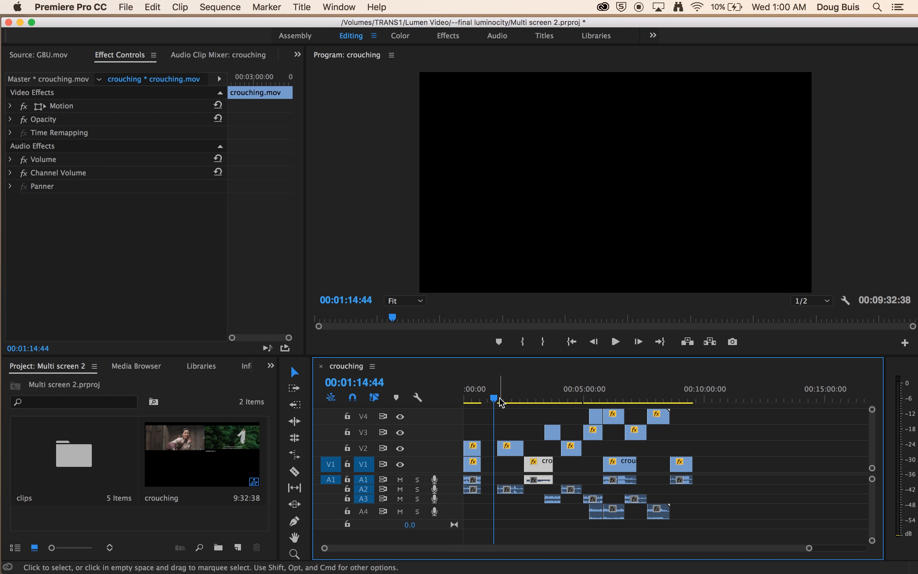
Move the first hero2.mov piece on V4 and the first hero3.mov piece on V3 into the opening, each ending where the first V1 piece ends.
{"action": "left_click", "coordinate": [518, 399]}
{"action": "left_click_drag", "start_coordinate": [522, 409], "coordinate": [542, 414]}
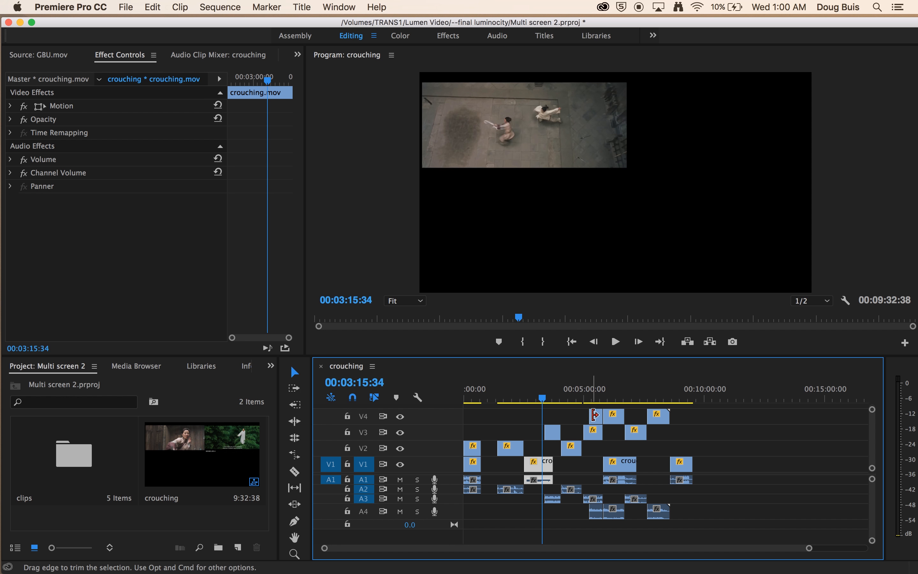
{"action": "left_click_drag", "start_coordinate": [598, 420], "coordinate": [476, 420]}
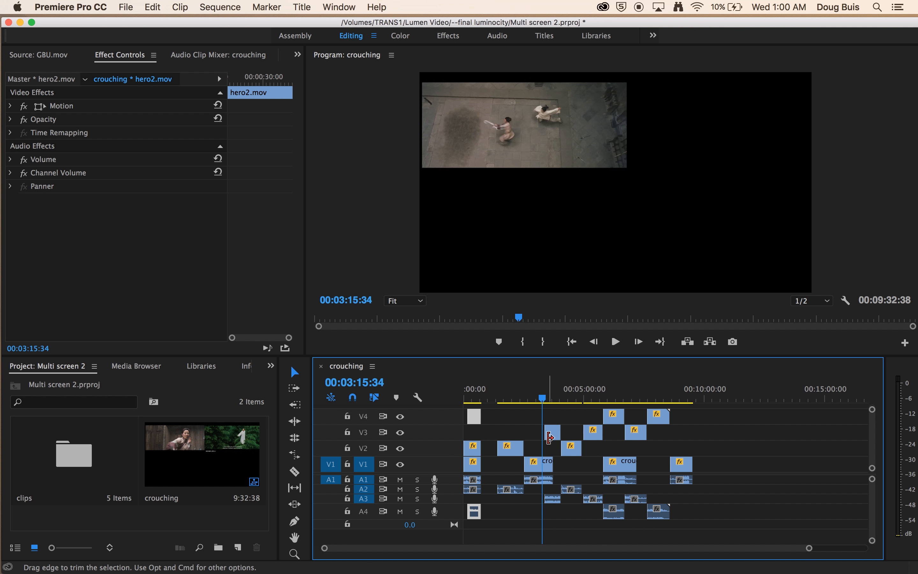
{"action": "left_click_drag", "start_coordinate": [553, 432], "coordinate": [473, 437]}
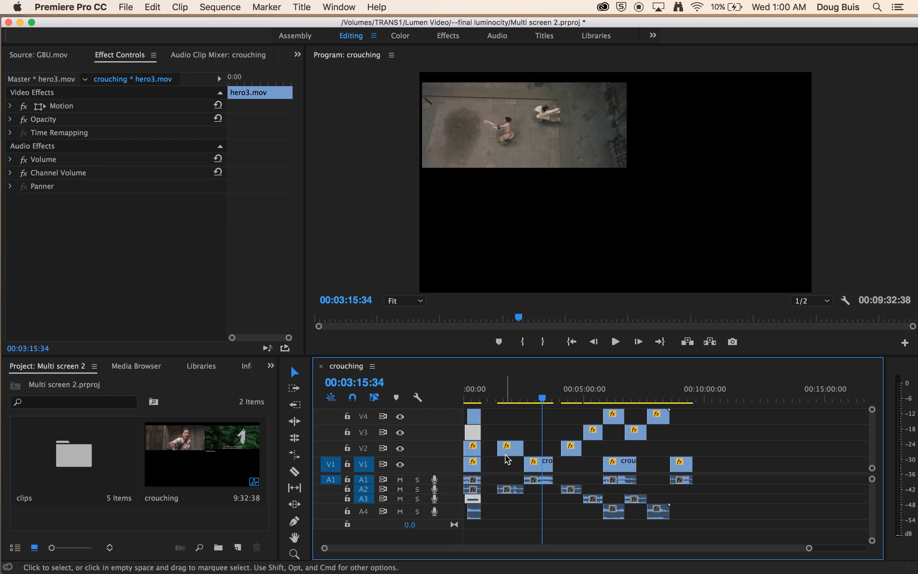
Close the gaps between the crouching.mov pieces on V1 and V2 so they alternate, with the last V2 piece overlapping the second V1 piece's end.
{"action": "left_click_drag", "start_coordinate": [505, 453], "coordinate": [502, 456]}
{"action": "left_click_drag", "start_coordinate": [809, 548], "coordinate": [690, 548]}
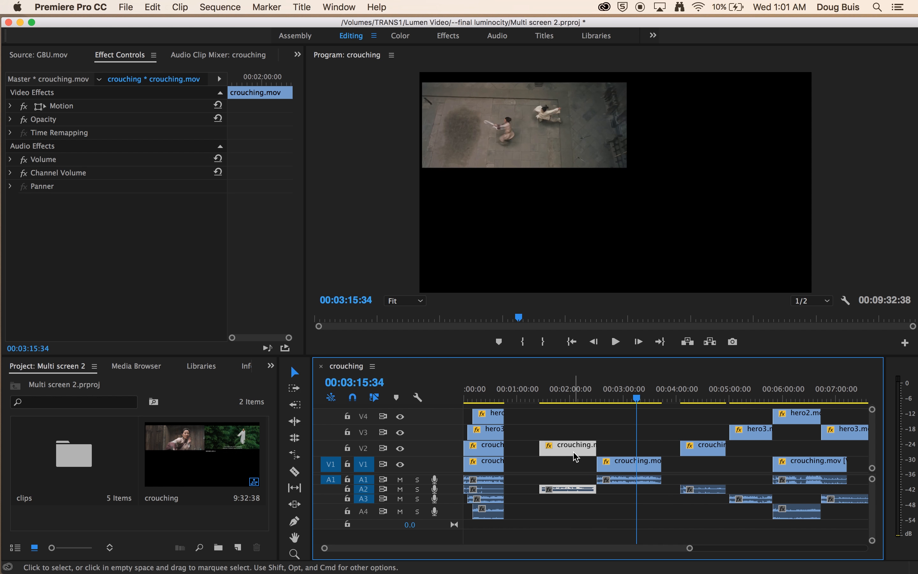
{"action": "left_click_drag", "start_coordinate": [575, 456], "coordinate": [540, 455]}
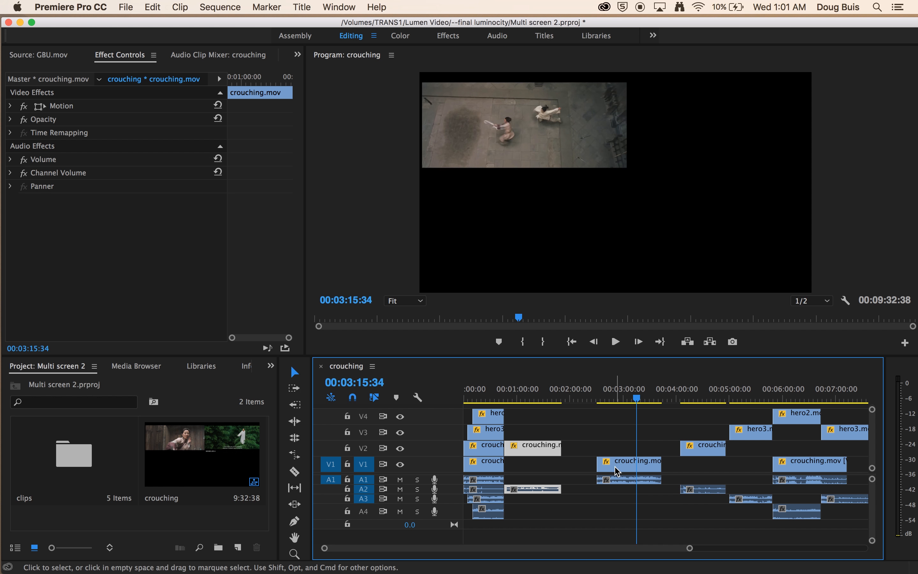
{"action": "left_click_drag", "start_coordinate": [612, 470], "coordinate": [577, 472]}
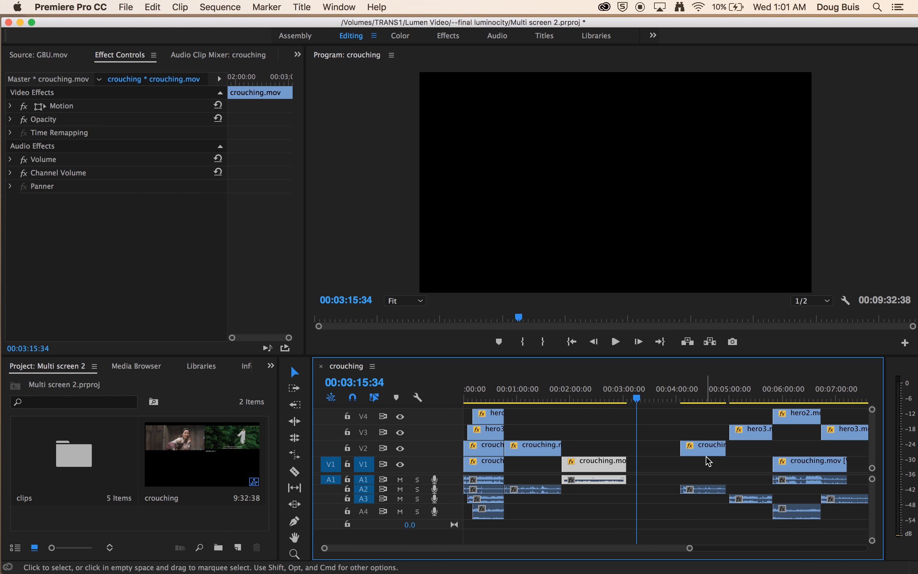
{"action": "left_click_drag", "start_coordinate": [709, 455], "coordinate": [627, 454]}
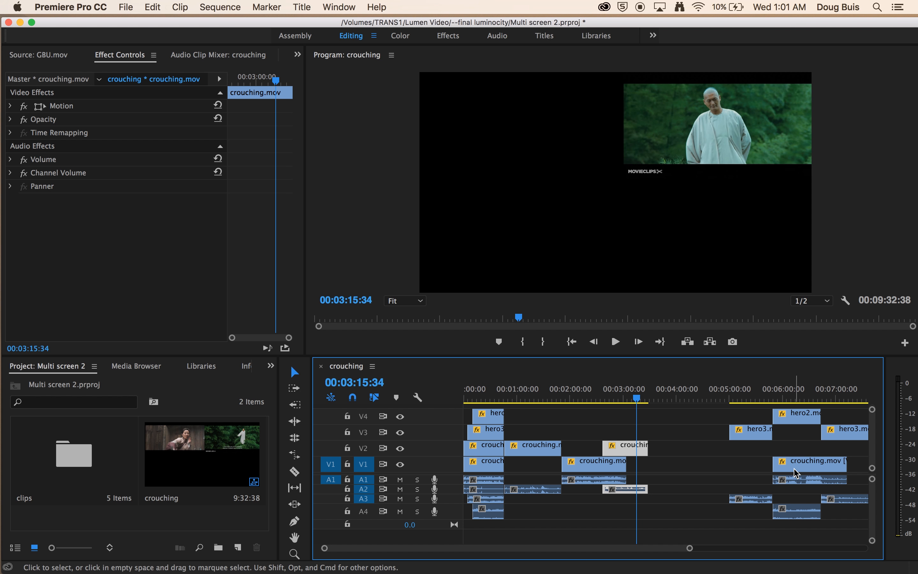
{"action": "left_click_drag", "start_coordinate": [797, 474], "coordinate": [666, 480]}
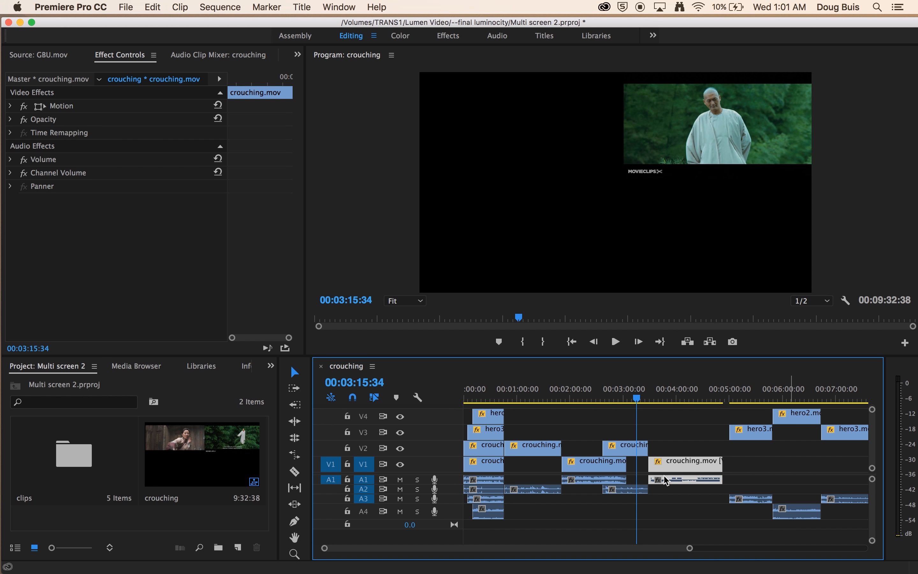
Shift the middle hero2.mov piece on V4 to about 00:04:28 and the last hero3.mov piece on V3 to about 00:06:02.
{"action": "left_click_drag", "start_coordinate": [795, 522], "coordinate": [722, 520]}
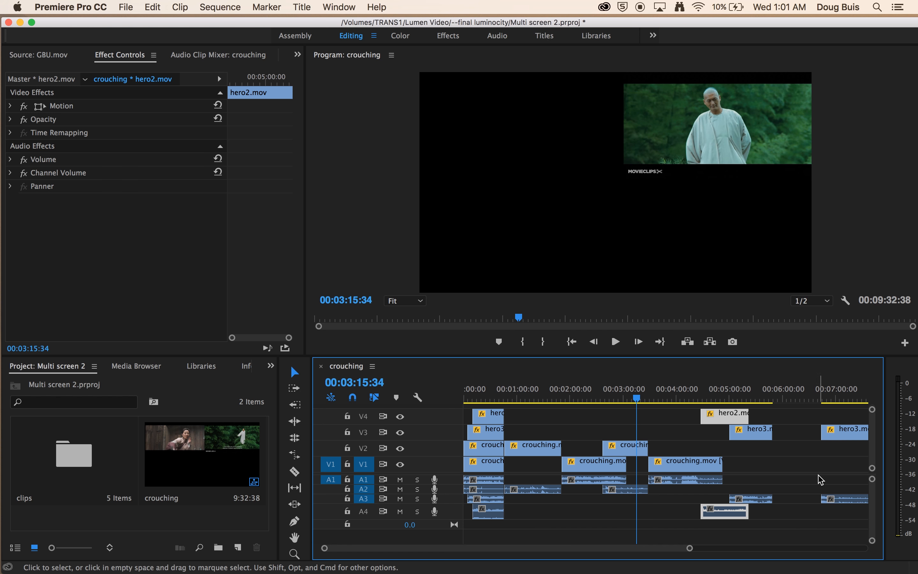
{"action": "left_click_drag", "start_coordinate": [839, 438], "coordinate": [801, 440]}
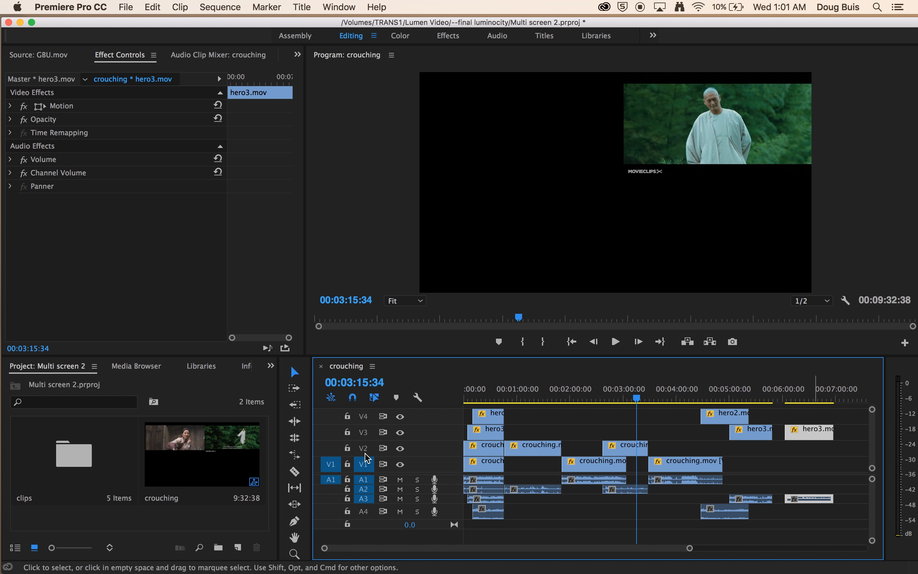
{"action": "key", "text": "super+s"}
Cut the third V1 piece of crouching.mov in two at about 00:04:08.
{"action": "left_click", "coordinate": [296, 472]}
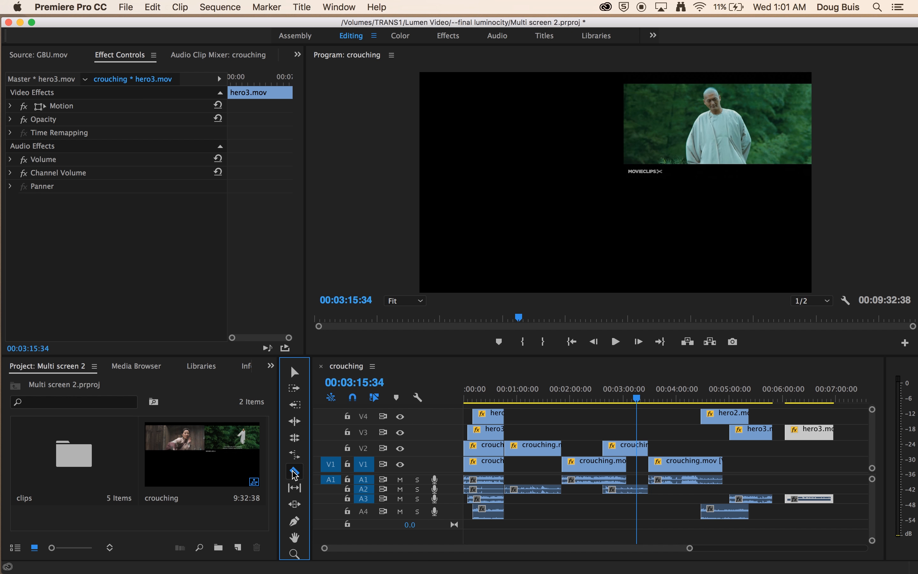
{"action": "left_click", "coordinate": [684, 464]}
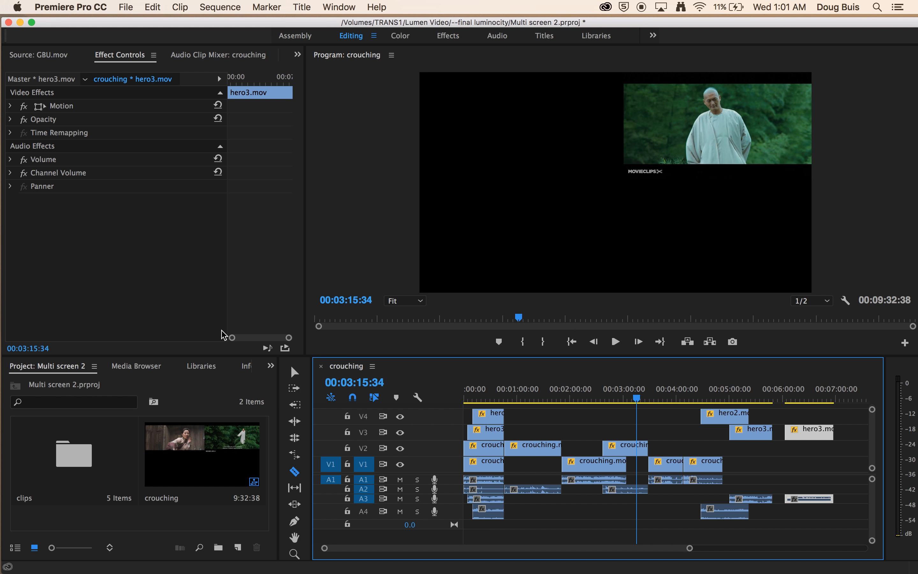
{"action": "left_click", "coordinate": [295, 371]}
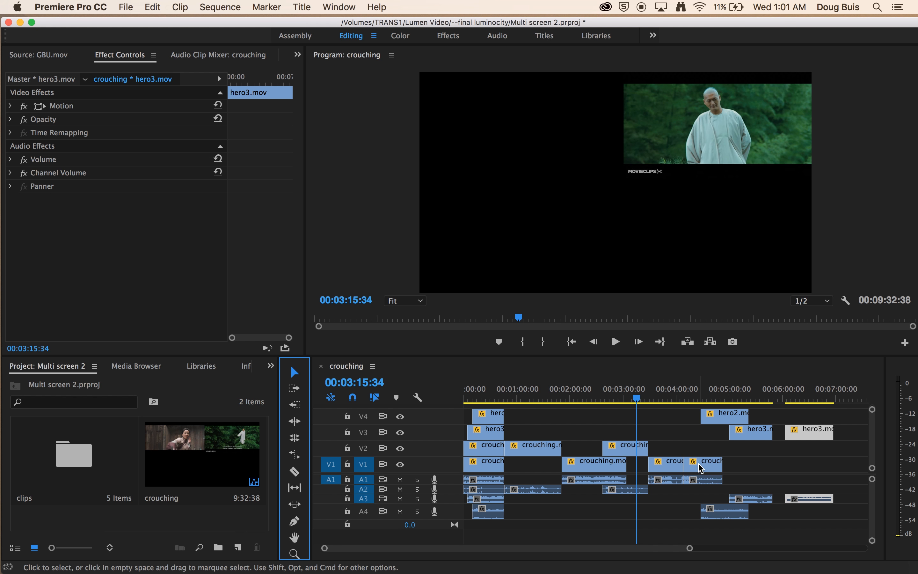
Shift the middle hero2.mov piece to about 00:03:55, the middle hero3.mov piece to about 00:04:30, and the cut-off V1 piece to the latter's end.
{"action": "left_click_drag", "start_coordinate": [701, 469], "coordinate": [696, 421]}
{"action": "left_click_drag", "start_coordinate": [756, 439], "coordinate": [730, 439]}
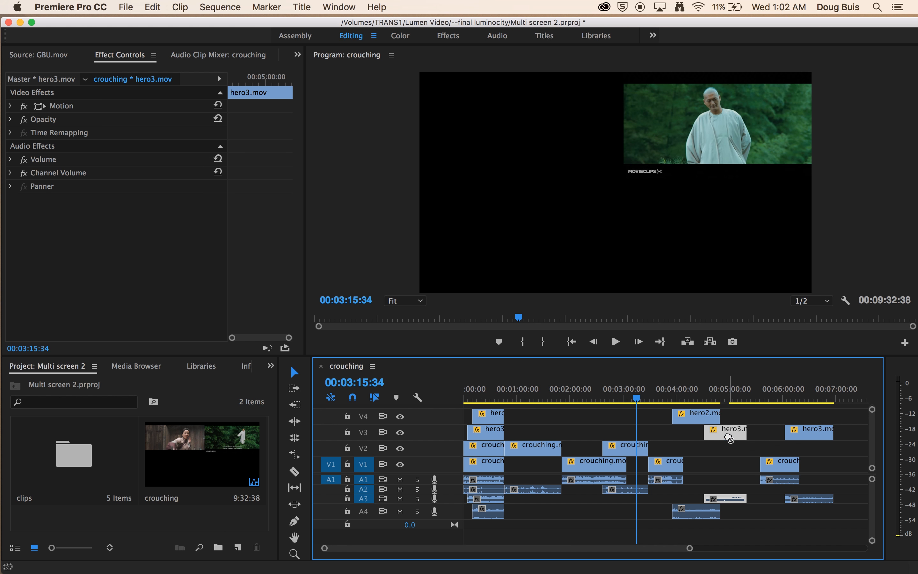
{"action": "left_click", "coordinate": [776, 468]}
{"action": "left_click_drag", "start_coordinate": [775, 467], "coordinate": [762, 467]}
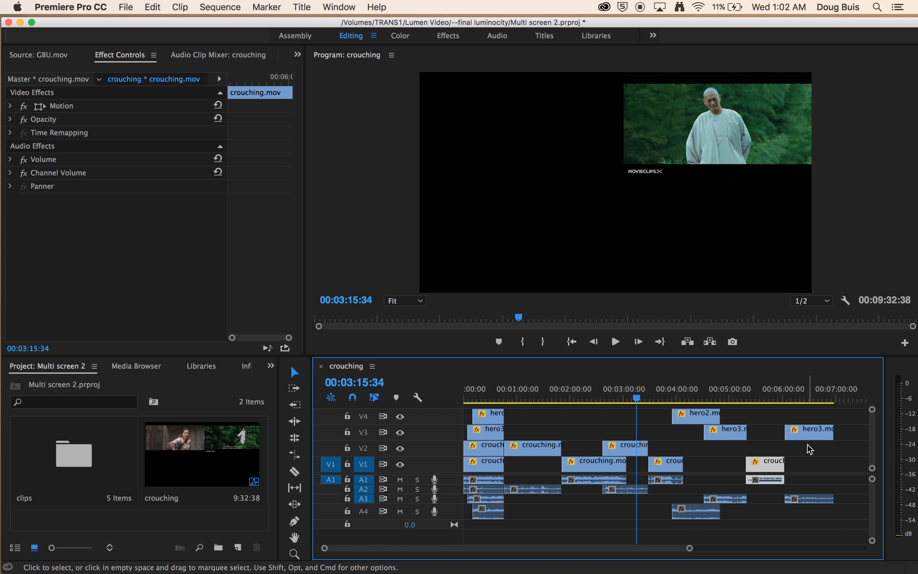
{"action": "mouse_move", "coordinate": [809, 438]}
{"action": "left_mouse_down"}
{"action": "mouse_move", "coordinate": [792, 427]}
{"action": "mouse_move", "coordinate": [802, 440]}
{"action": "mouse_move", "coordinate": [798, 433]}
{"action": "left_mouse_up"}
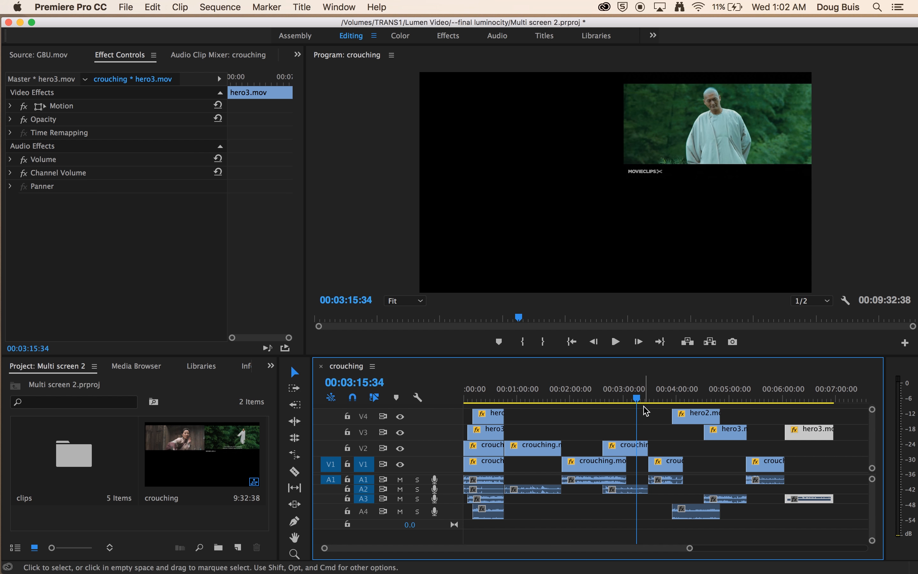
Play the sequence from 00:00:18:43 to check the four-quadrant opening.
{"action": "left_click_drag", "start_coordinate": [638, 399], "coordinate": [481, 414]}
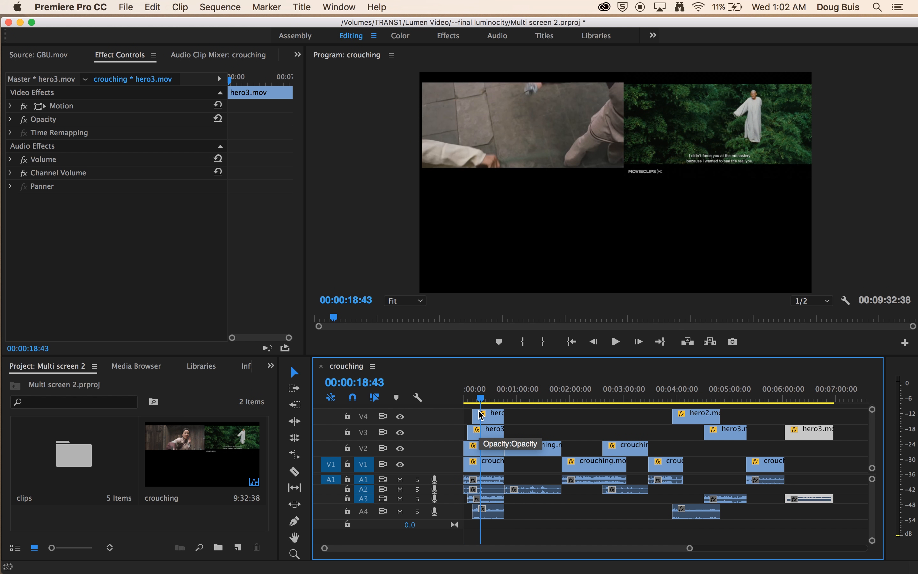
{"action": "key", "text": "space"}
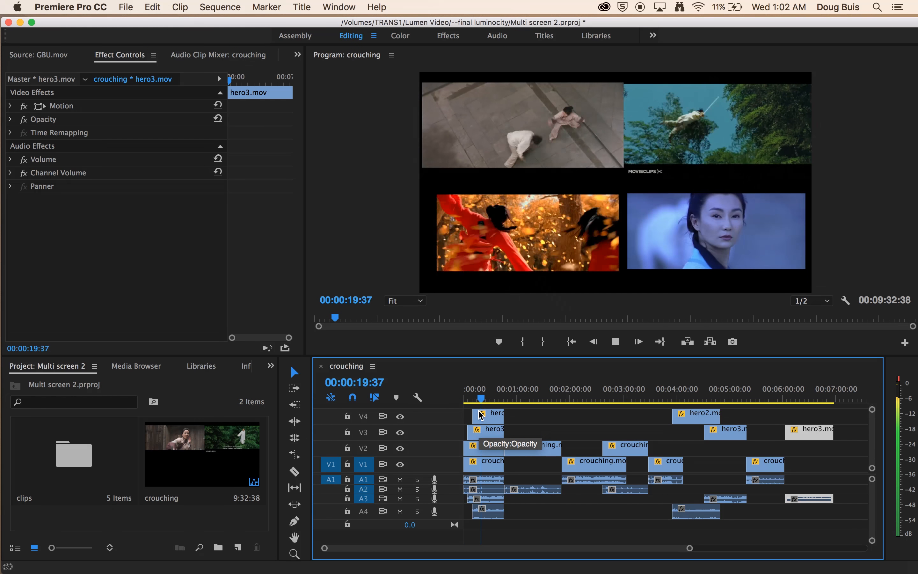
{"action": "key", "text": "space"}
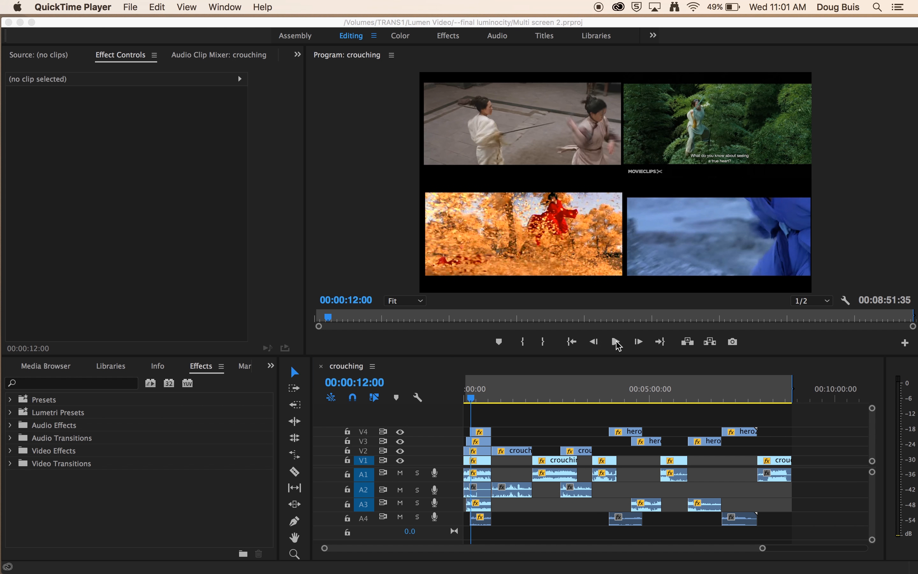
Play the finished sequence from 00:00:12:00, about 00:01:16, 00:02:41:46, 00:03:51:50 and within the last V1 piece to review the quadrant timing.
{"action": "left_click", "coordinate": [618, 345]}
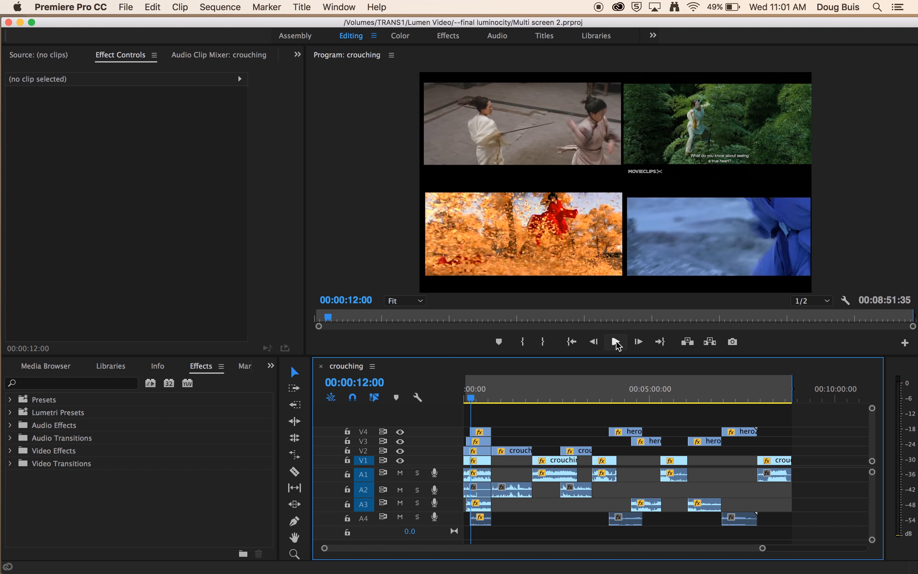
{"action": "left_click", "coordinate": [615, 342]}
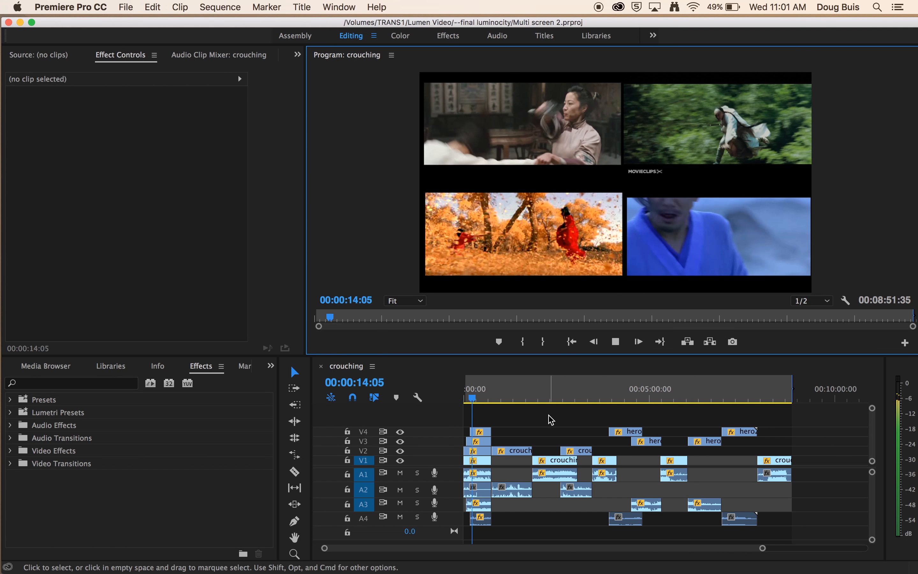
{"action": "left_click_drag", "start_coordinate": [474, 398], "coordinate": [510, 399]}
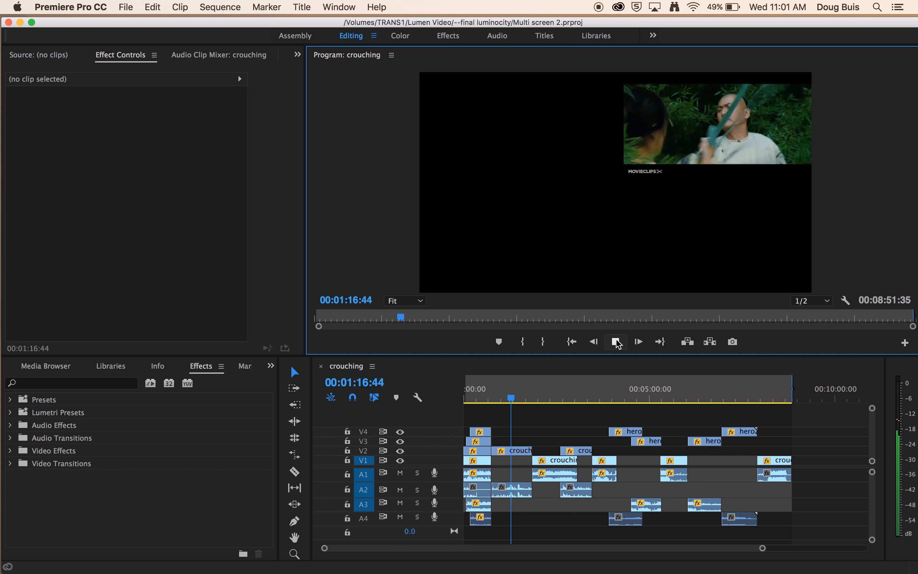
{"action": "left_click_drag", "start_coordinate": [514, 396], "coordinate": [567, 413]}
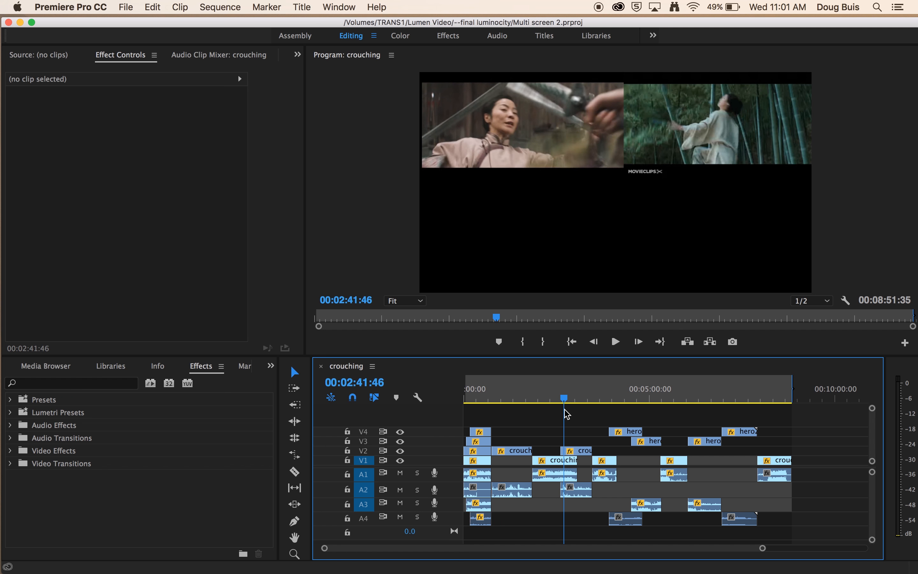
{"action": "key", "text": "space"}
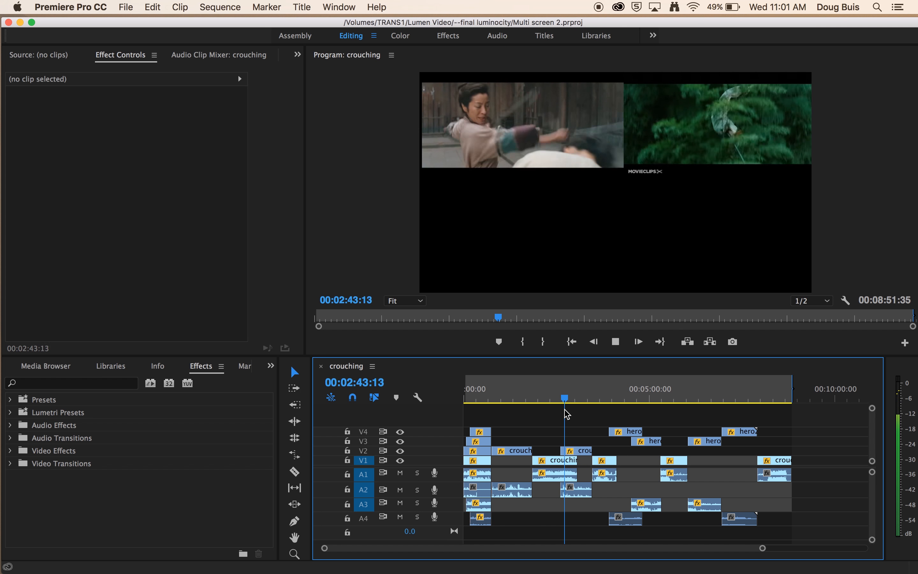
{"action": "left_click_drag", "start_coordinate": [566, 401], "coordinate": [608, 404]}
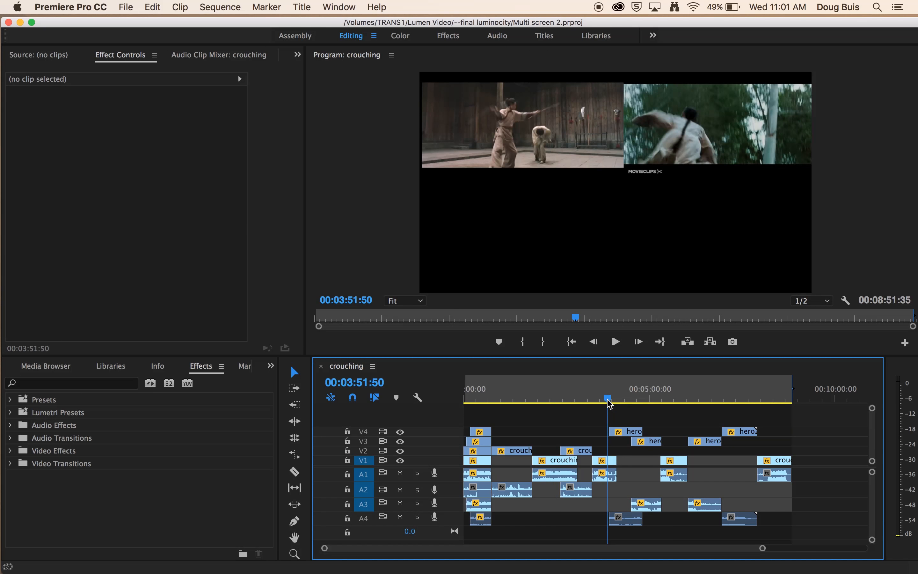
{"action": "key", "text": "space"}
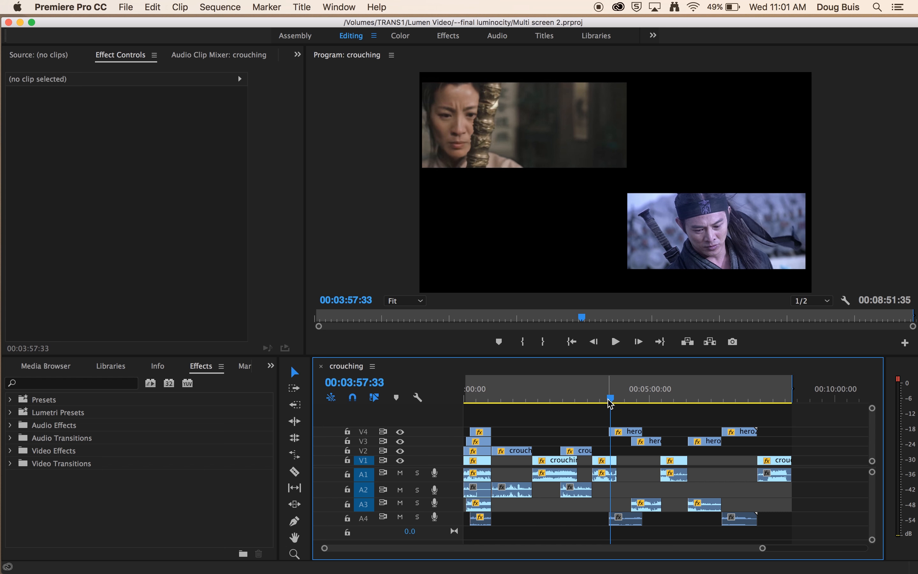
{"action": "left_click_drag", "start_coordinate": [610, 403], "coordinate": [766, 440]}
{"action": "key", "text": "space"}
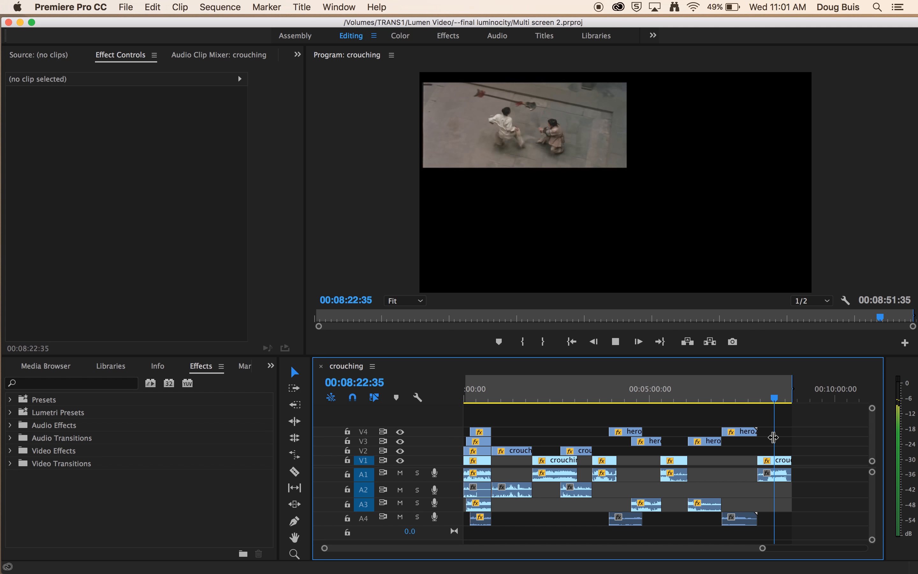
{"action": "key", "text": "space"}
{"action": "left_click_drag", "start_coordinate": [776, 399], "coordinate": [455, 404]}
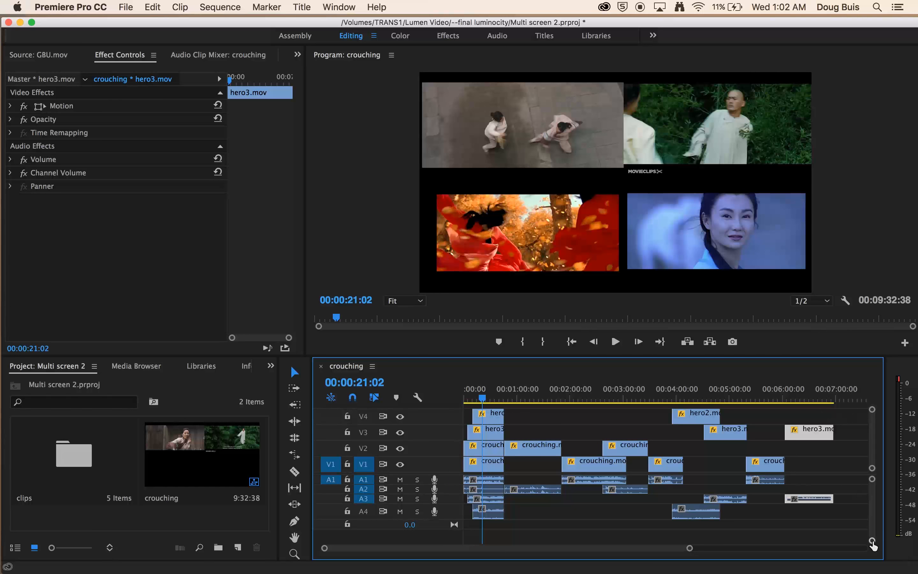
Add Pen tool volume keyframes to the first hero2.mov audio clip on A4 and first hero3.mov clip on A3, lowering both levels toward their ends.
{"action": "left_click_drag", "start_coordinate": [872, 538], "coordinate": [873, 538]}
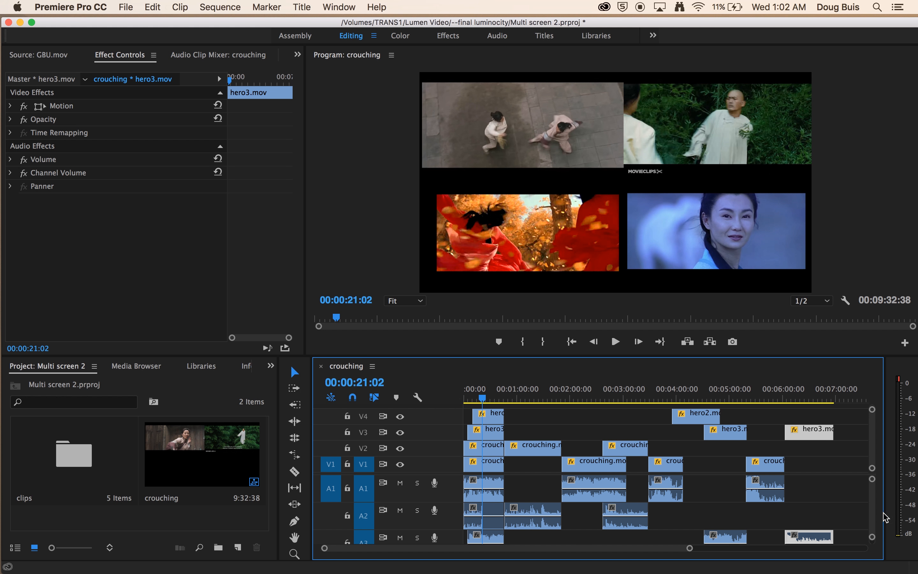
{"action": "scroll", "coordinate": [875, 507], "scroll_direction": "down", "scroll_amount": 3}
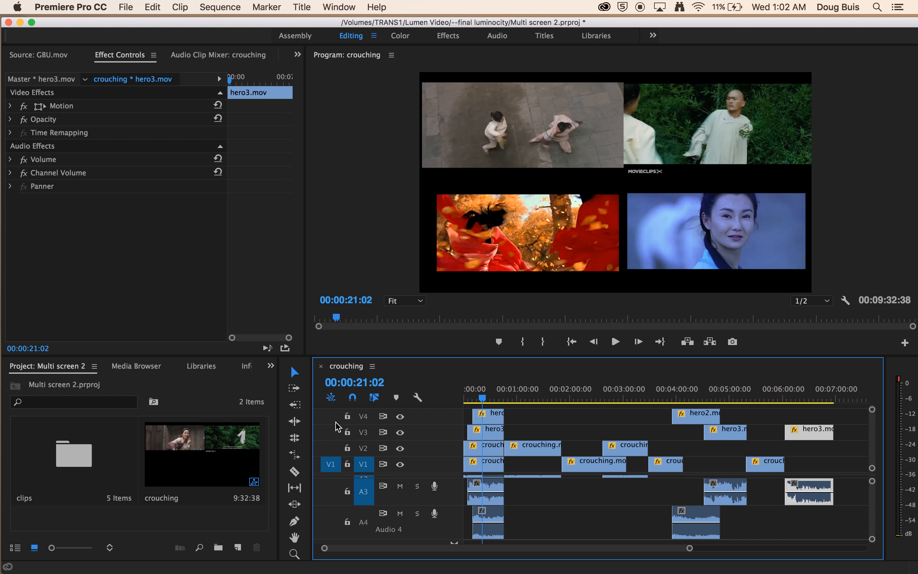
{"action": "left_click", "coordinate": [294, 521]}
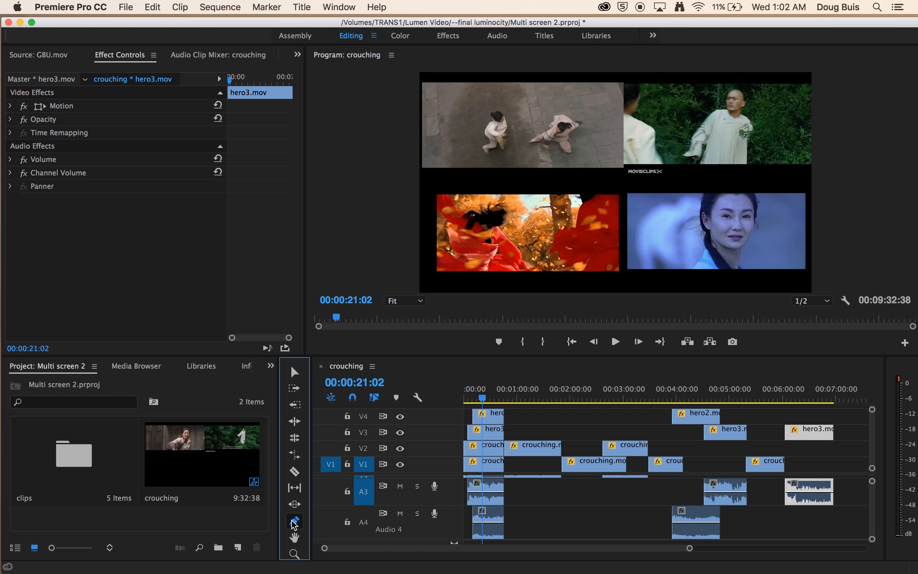
{"action": "left_click", "coordinate": [487, 523]}
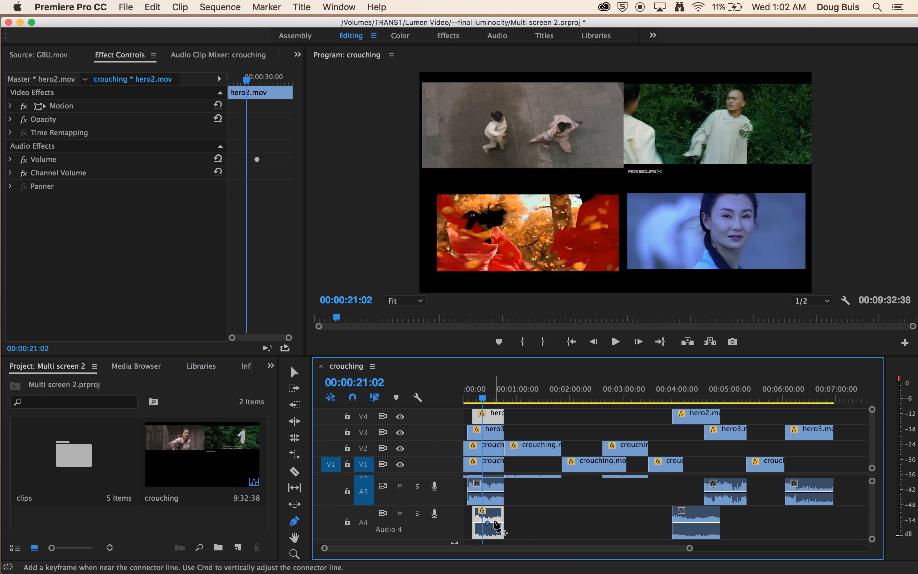
{"action": "left_click_drag", "start_coordinate": [495, 526], "coordinate": [497, 530]}
{"action": "left_click", "coordinate": [485, 492]}
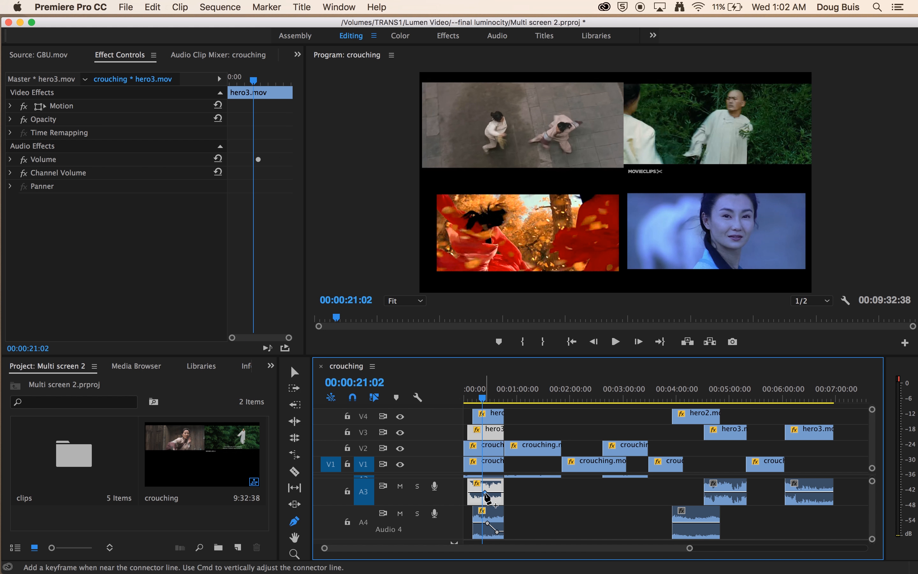
{"action": "left_click_drag", "start_coordinate": [471, 491], "coordinate": [492, 497]}
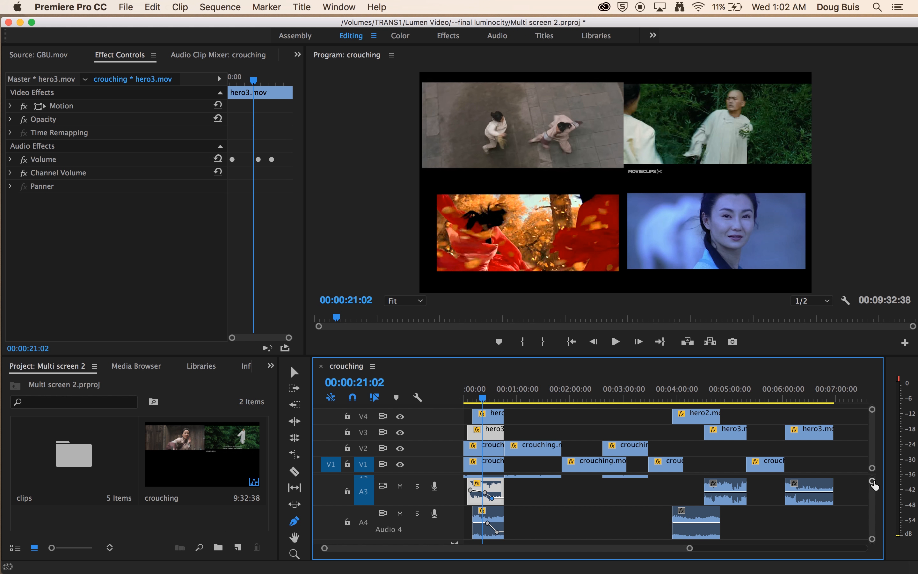
Keyframe the first A1 clip's volume to fall toward its end, and the second A1 clip's to rise, reaching -2.18 dB at 00:02:31:50.
{"action": "left_click_drag", "start_coordinate": [873, 480], "coordinate": [873, 476]}
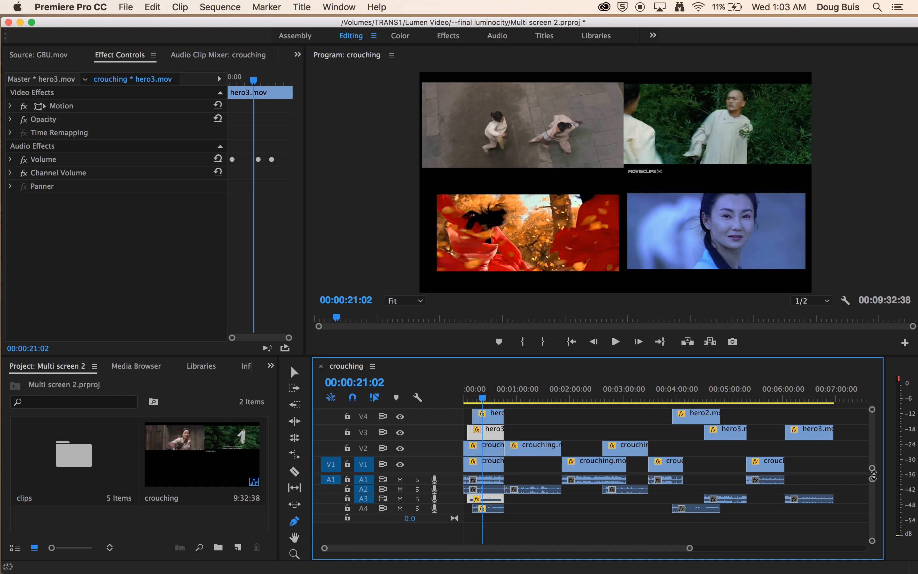
{"action": "left_click_drag", "start_coordinate": [872, 539], "coordinate": [872, 534]}
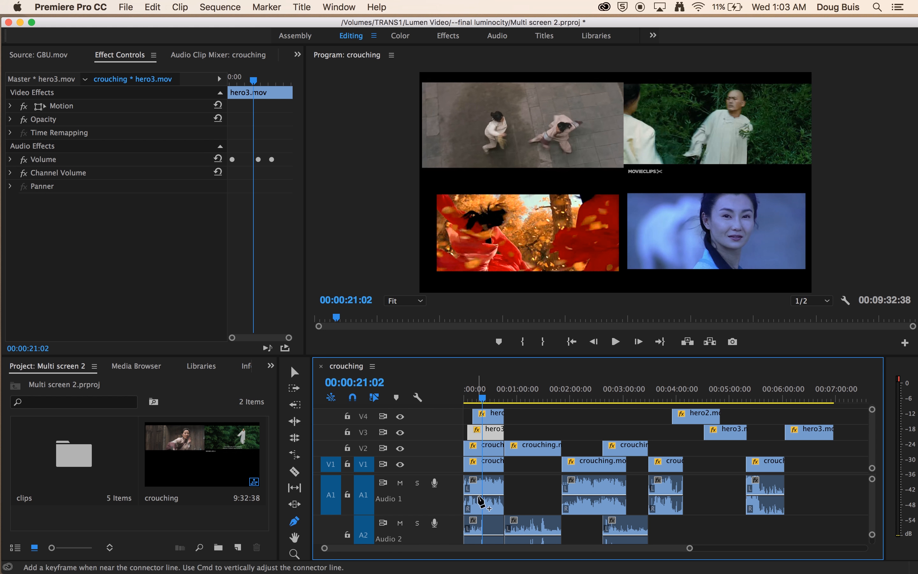
{"action": "left_click", "coordinate": [479, 495]}
{"action": "left_click_drag", "start_coordinate": [496, 496], "coordinate": [496, 509]}
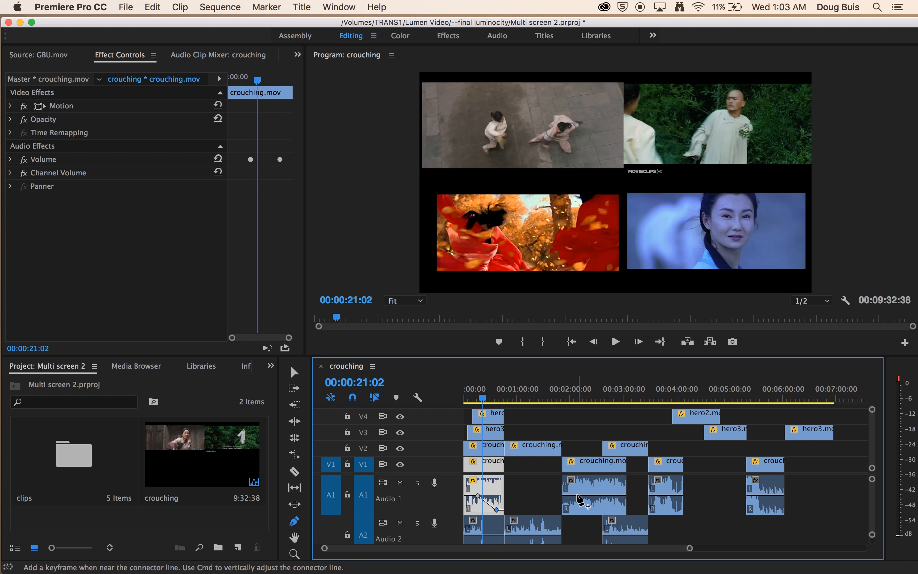
{"action": "left_click", "coordinate": [578, 495]}
{"action": "left_click_drag", "start_coordinate": [567, 496], "coordinate": [599, 499]}
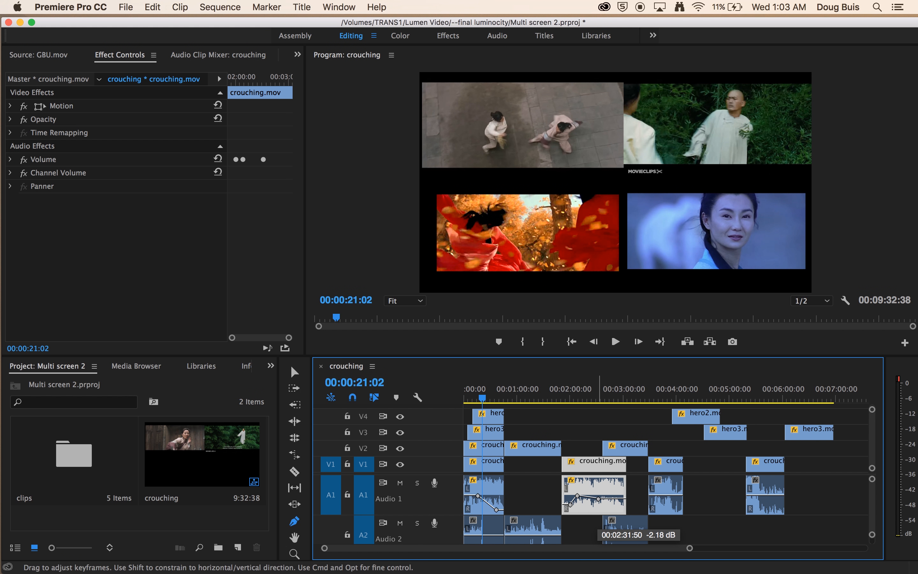
Add volume keyframes to the third A1 clip, raising its level mid-clip, and two more to the fourth A1 clip.
{"action": "left_click", "coordinate": [656, 495]}
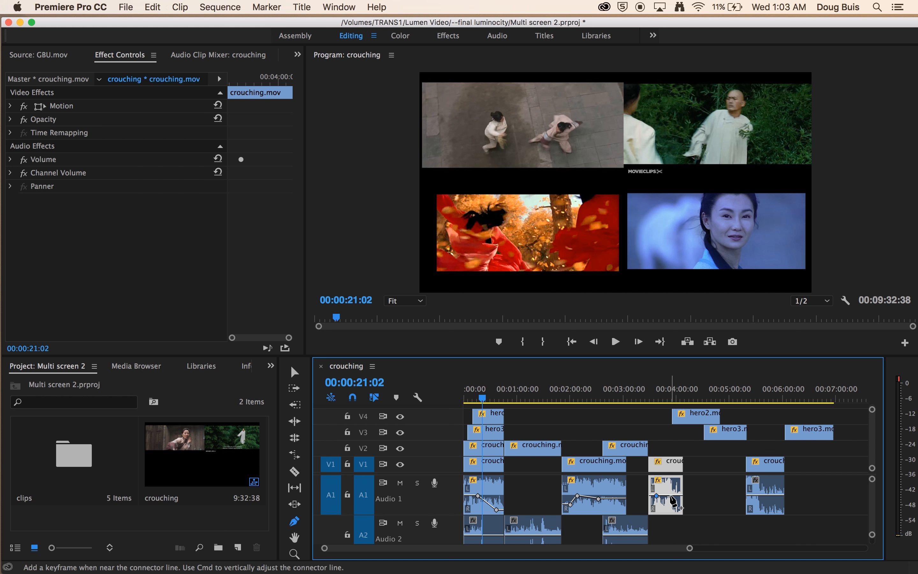
{"action": "mouse_move", "coordinate": [666, 495]}
{"action": "left_mouse_down"}
{"action": "mouse_move", "coordinate": [666, 486]}
{"action": "mouse_move", "coordinate": [676, 492]}
{"action": "left_mouse_up"}
{"action": "left_click", "coordinate": [679, 486]}
{"action": "left_click_drag", "start_coordinate": [757, 494], "coordinate": [768, 496]}
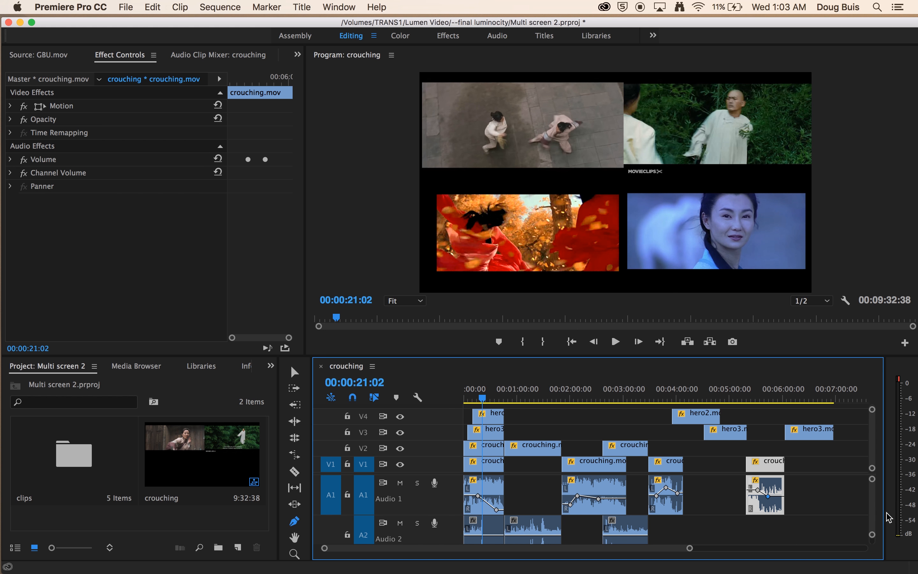
{"action": "left_click_drag", "start_coordinate": [872, 534], "coordinate": [872, 537]}
{"action": "left_click", "coordinate": [696, 527]}
Close the late gaps by moving the last hero2.mov clip to the last hero3.mov clip's end and the final crouching.mov clip right behind it.
{"action": "left_click_drag", "start_coordinate": [691, 549], "coordinate": [786, 549]}
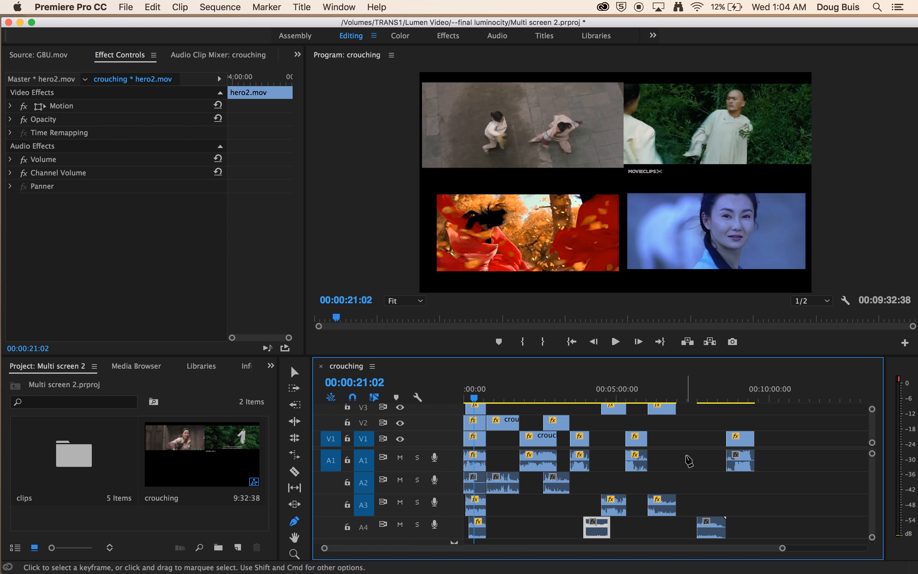
{"action": "left_click", "coordinate": [782, 405]}
{"action": "key", "text": "End"}
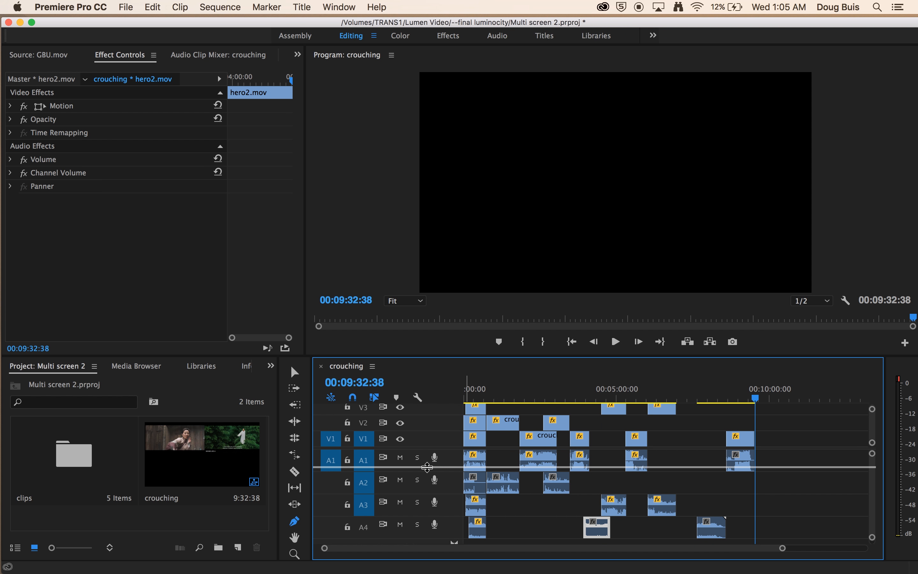
{"action": "scroll", "coordinate": [427, 467], "scroll_direction": "up", "scroll_amount": 1}
{"action": "left_click_drag", "start_coordinate": [871, 415], "coordinate": [864, 399]}
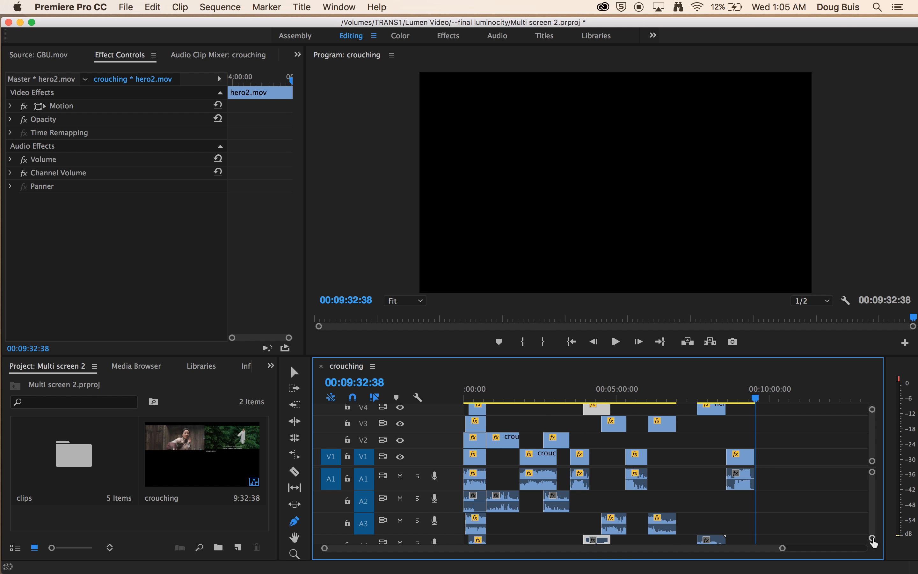
{"action": "left_click_drag", "start_coordinate": [873, 542], "coordinate": [874, 553]}
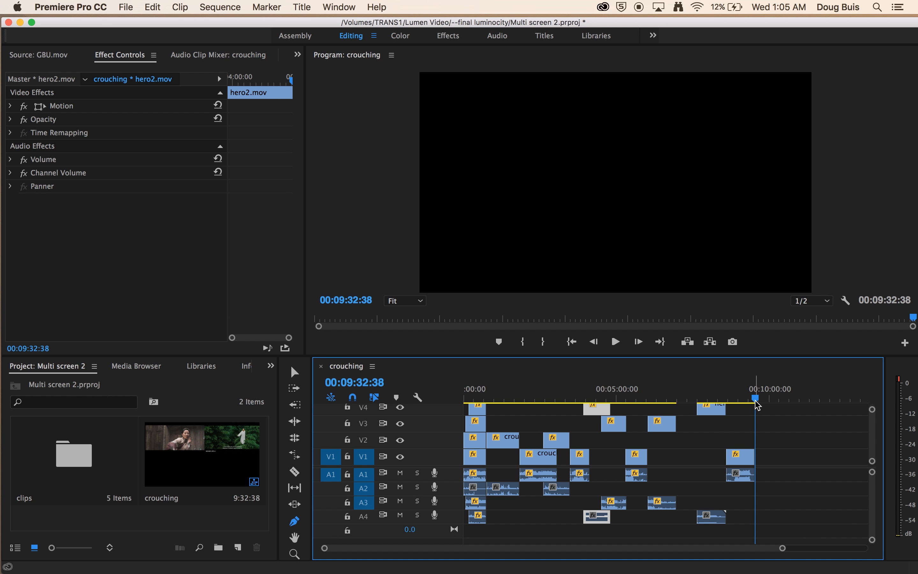
{"action": "left_click_drag", "start_coordinate": [755, 398], "coordinate": [689, 411]}
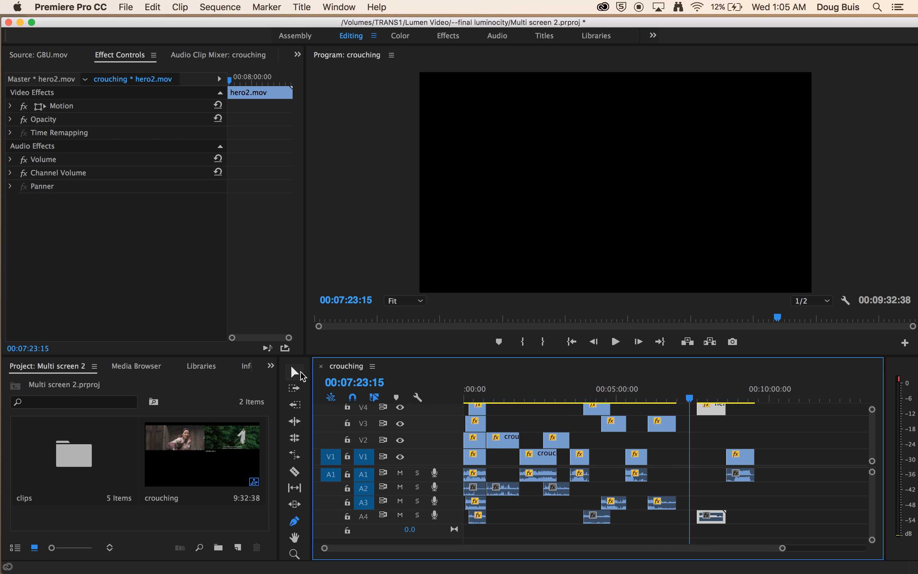
{"action": "left_click", "coordinate": [296, 374]}
{"action": "left_click_drag", "start_coordinate": [711, 408], "coordinate": [730, 464]}
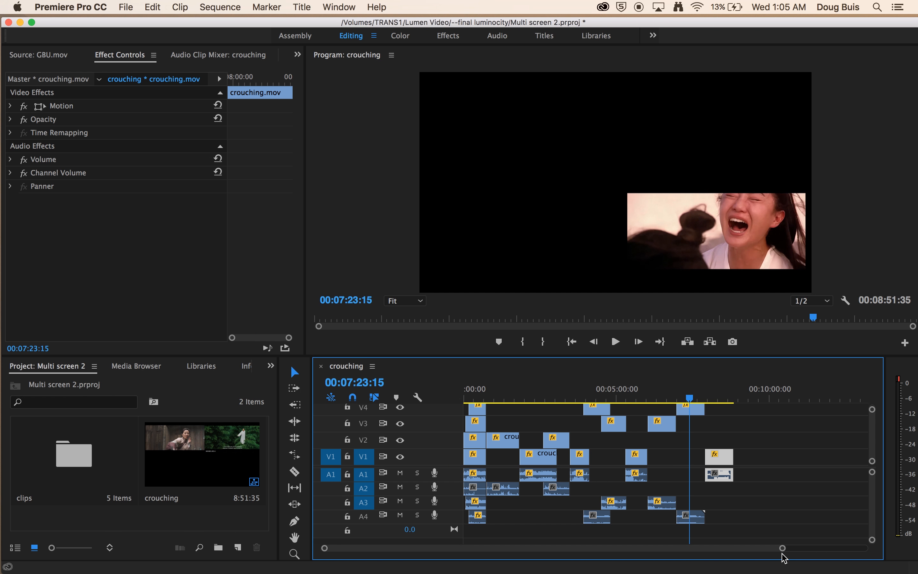
{"action": "left_click_drag", "start_coordinate": [782, 549], "coordinate": [746, 549]}
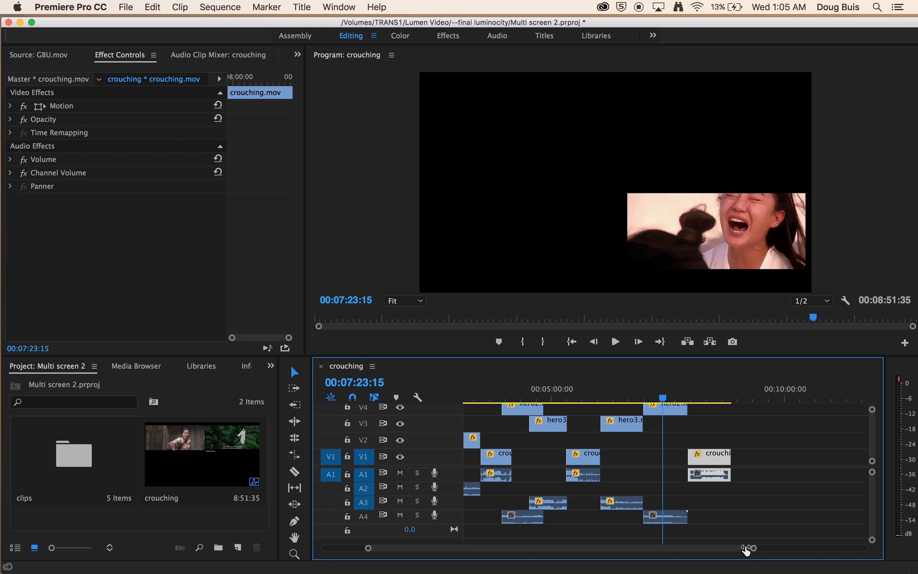
{"action": "left_click_drag", "start_coordinate": [368, 549], "coordinate": [364, 549]}
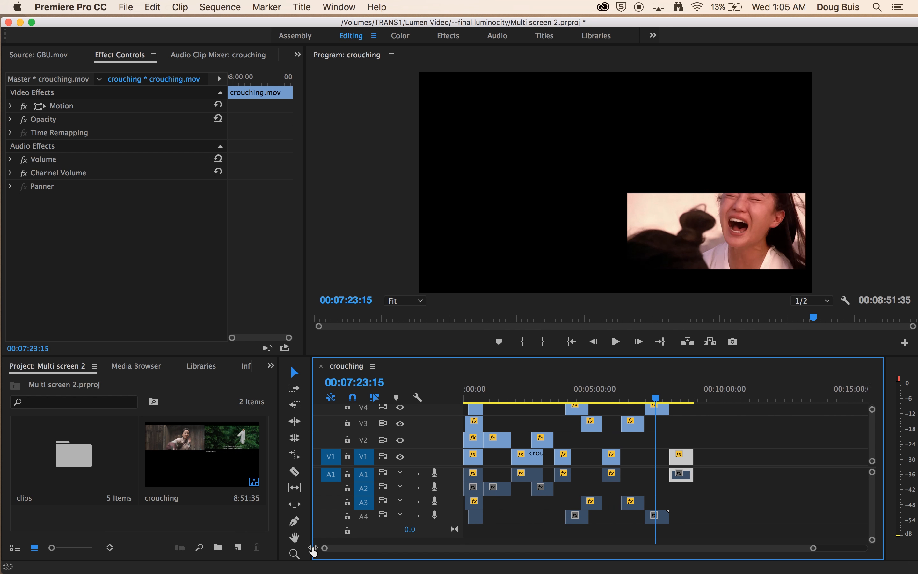
Apply Dip to Black transitions to the clips meeting at the 00:00:46:05 cut and to the end of the second V2 clip.
{"action": "left_click", "coordinate": [271, 365]}
{"action": "left_click", "coordinate": [292, 438]}
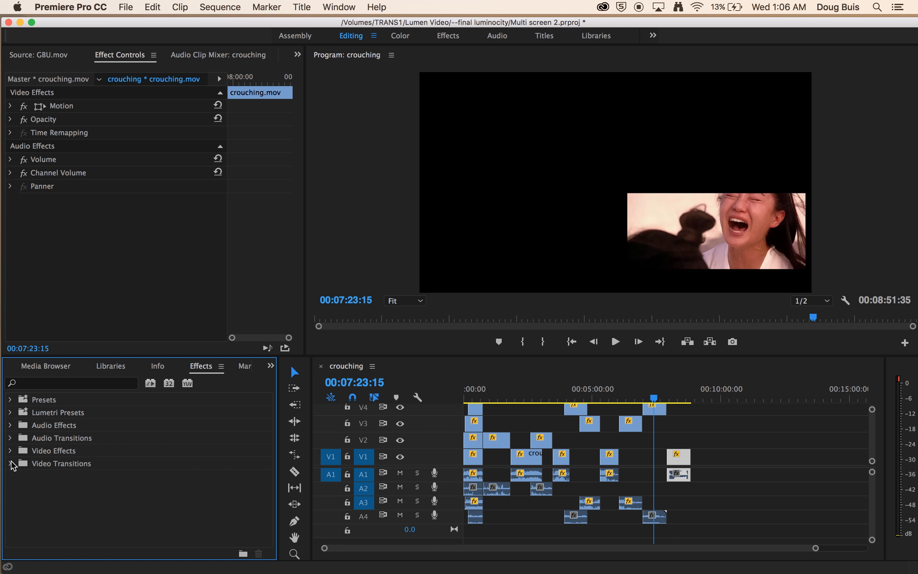
{"action": "left_click", "coordinate": [10, 463]}
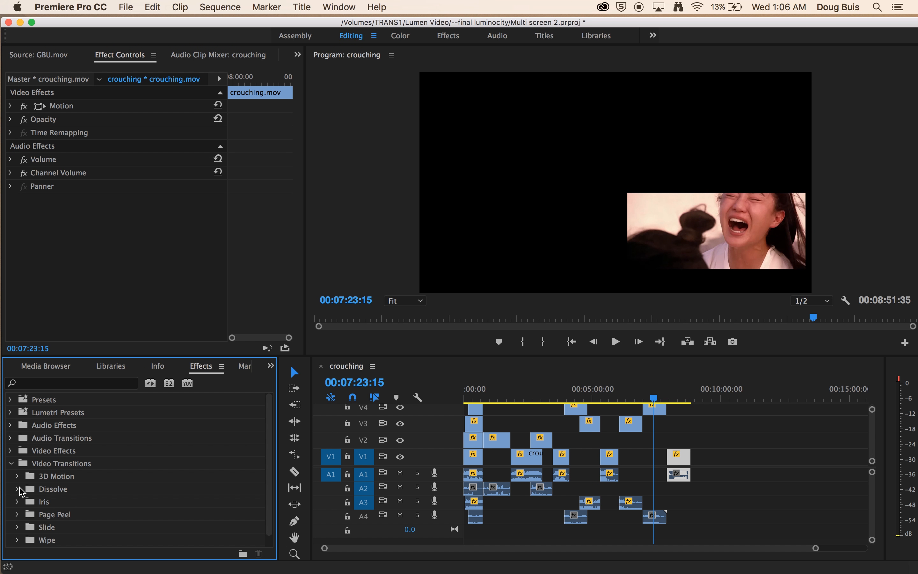
{"action": "left_click", "coordinate": [18, 488]}
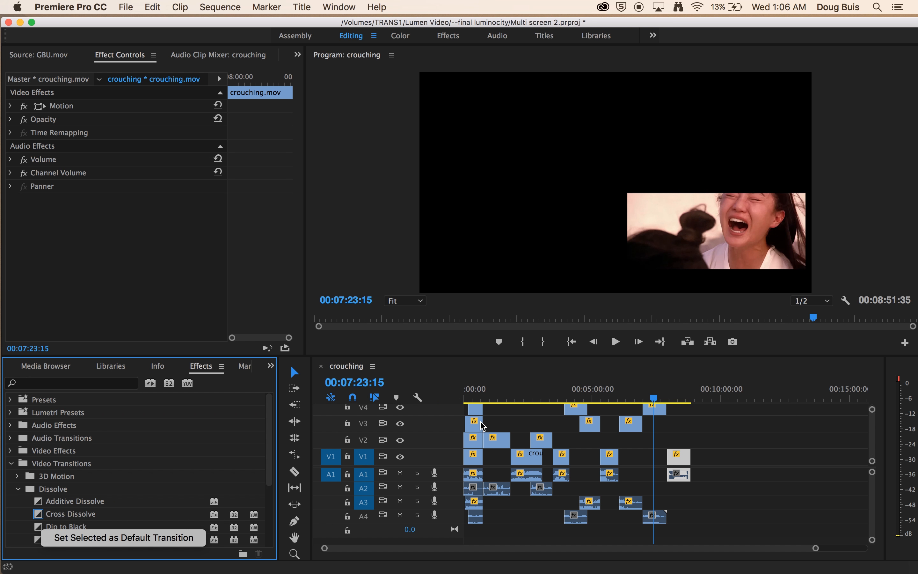
{"action": "left_click_drag", "start_coordinate": [38, 530], "coordinate": [494, 418]}
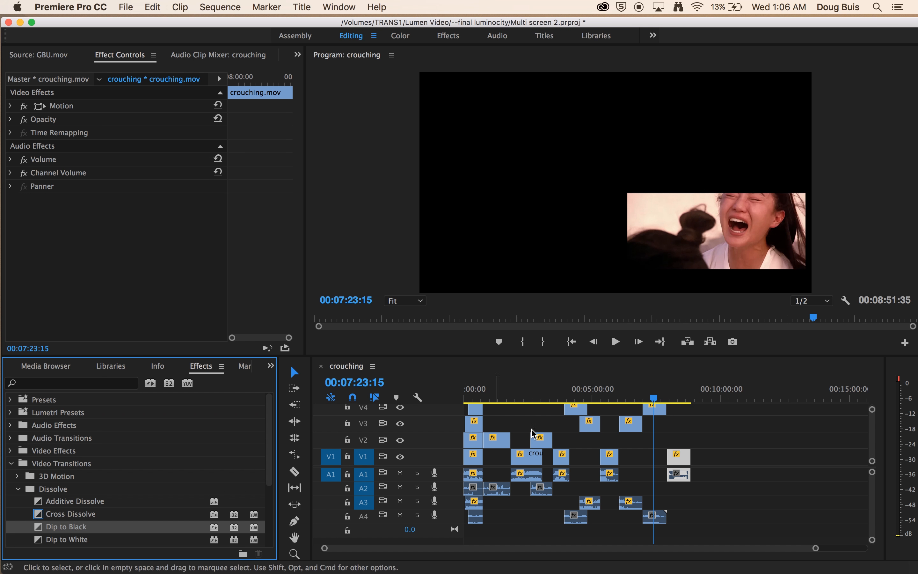
{"action": "left_click_drag", "start_coordinate": [652, 400], "coordinate": [482, 400]}
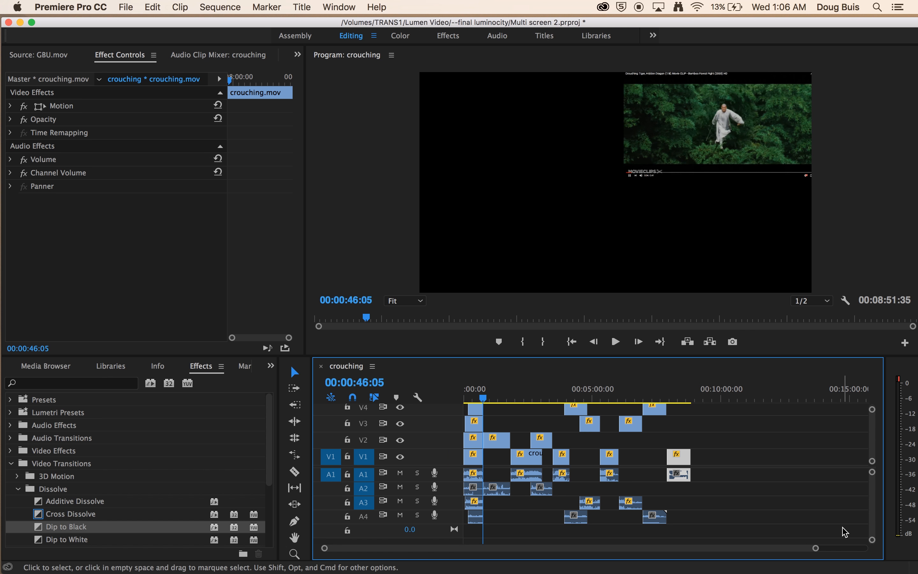
{"action": "left_click_drag", "start_coordinate": [815, 550], "coordinate": [686, 563]}
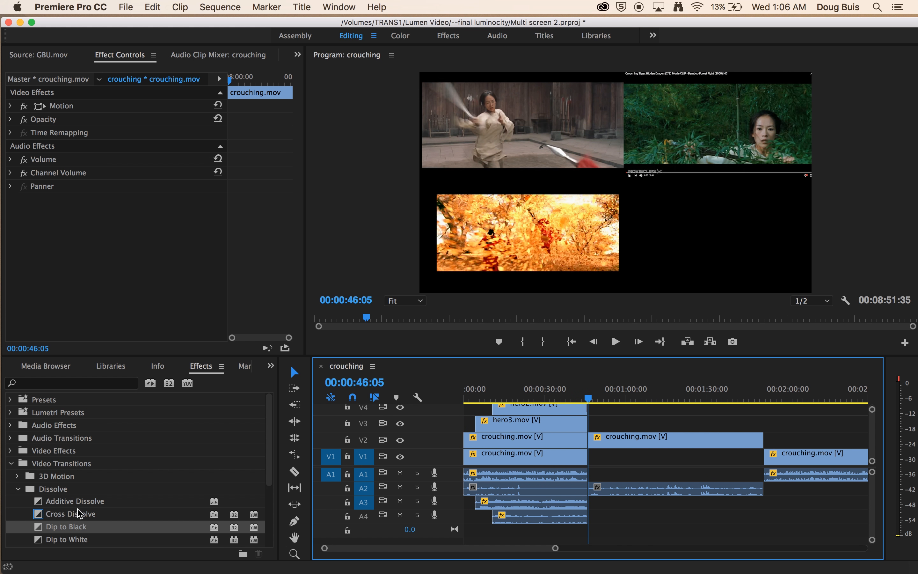
{"action": "left_click_drag", "start_coordinate": [40, 528], "coordinate": [583, 420]}
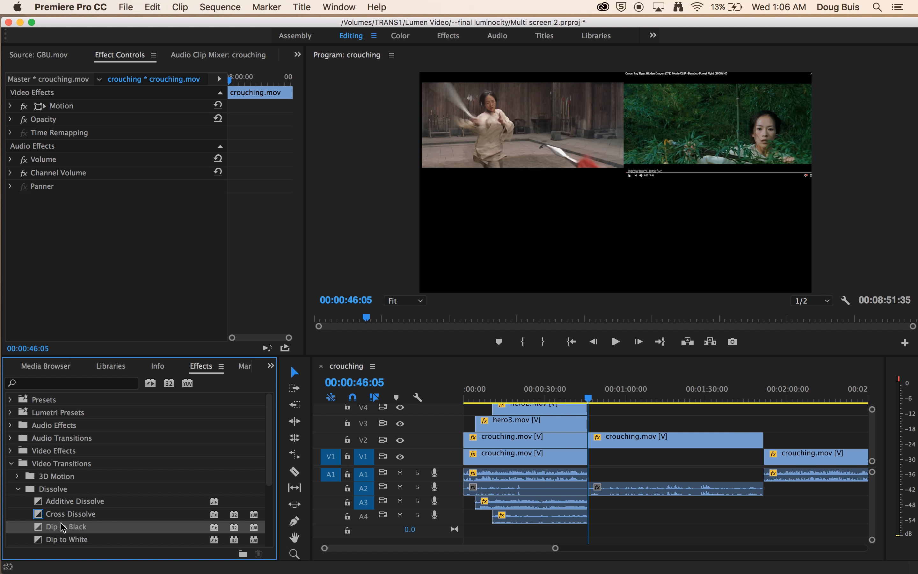
{"action": "left_click_drag", "start_coordinate": [42, 531], "coordinate": [594, 451]}
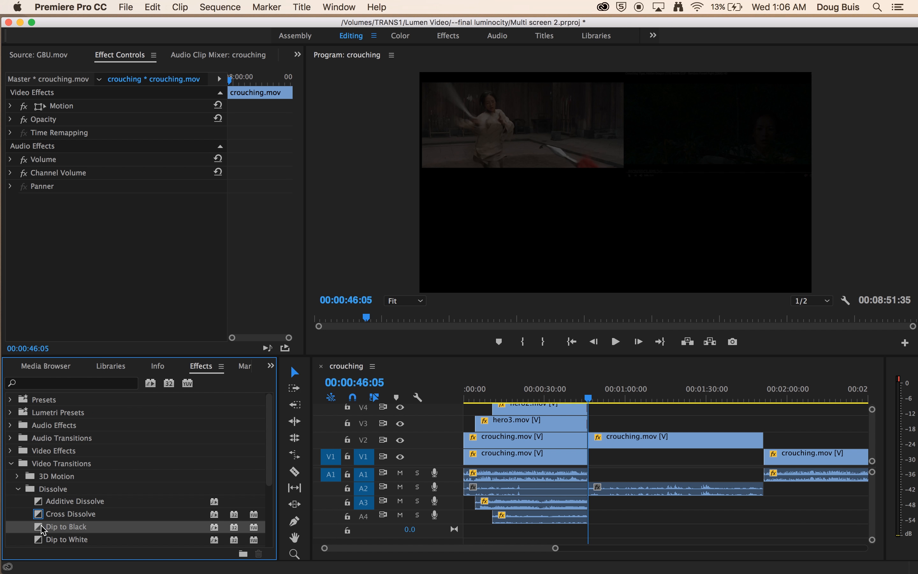
{"action": "left_click_drag", "start_coordinate": [171, 530], "coordinate": [762, 440]}
Apply Constant Power crossfades to the A2 audio cut at 00:00:46:05 and to the start of the first hero2.mov clip on A4.
{"action": "left_click", "coordinate": [18, 489]}
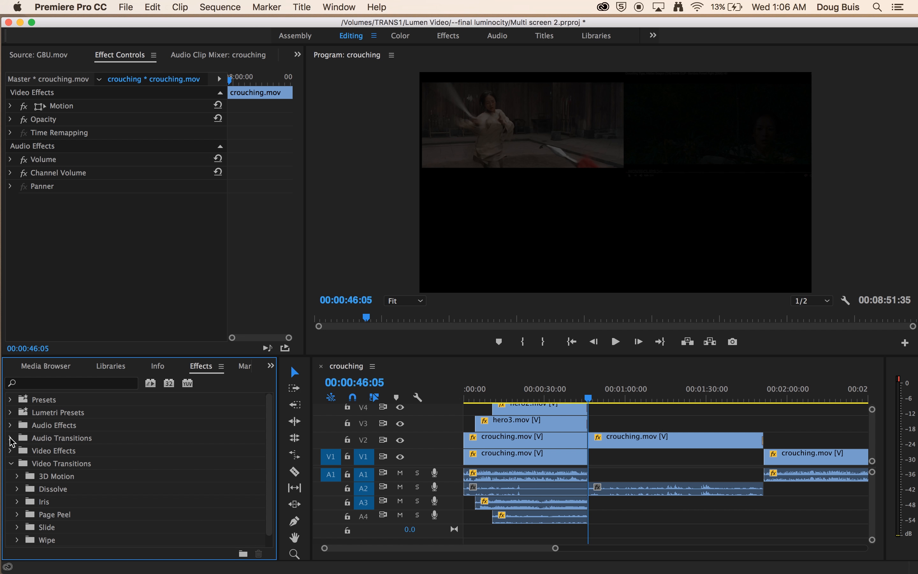
{"action": "left_click", "coordinate": [12, 439]}
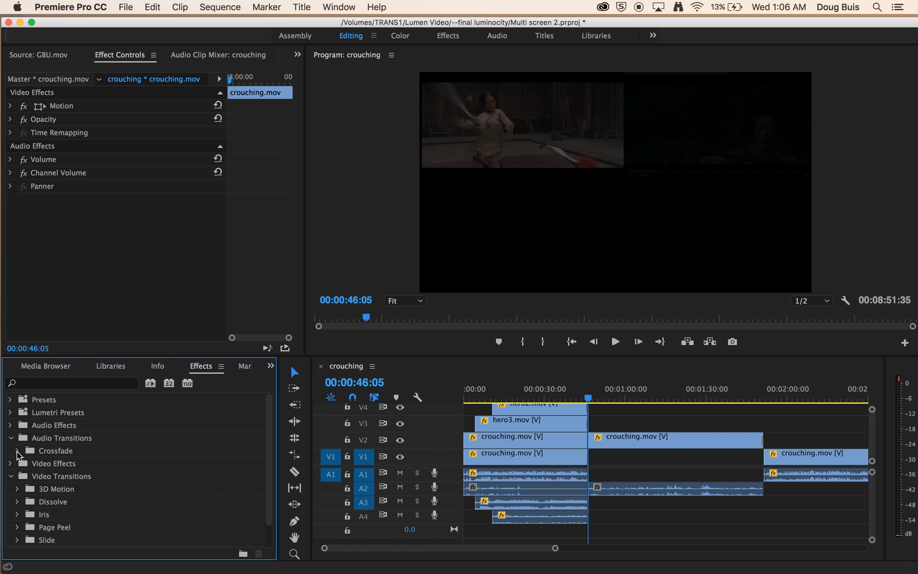
{"action": "left_click", "coordinate": [17, 451]}
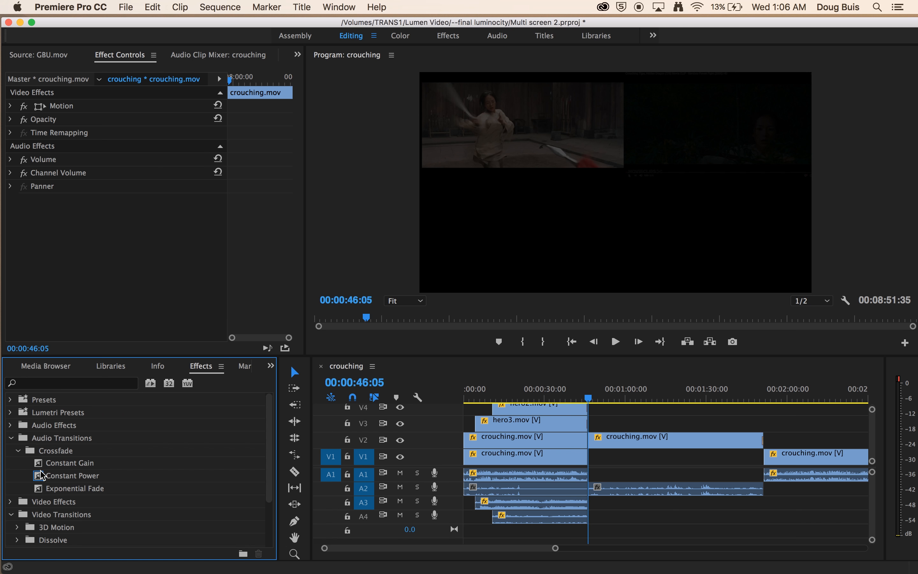
{"action": "left_click_drag", "start_coordinate": [239, 476], "coordinate": [598, 484]}
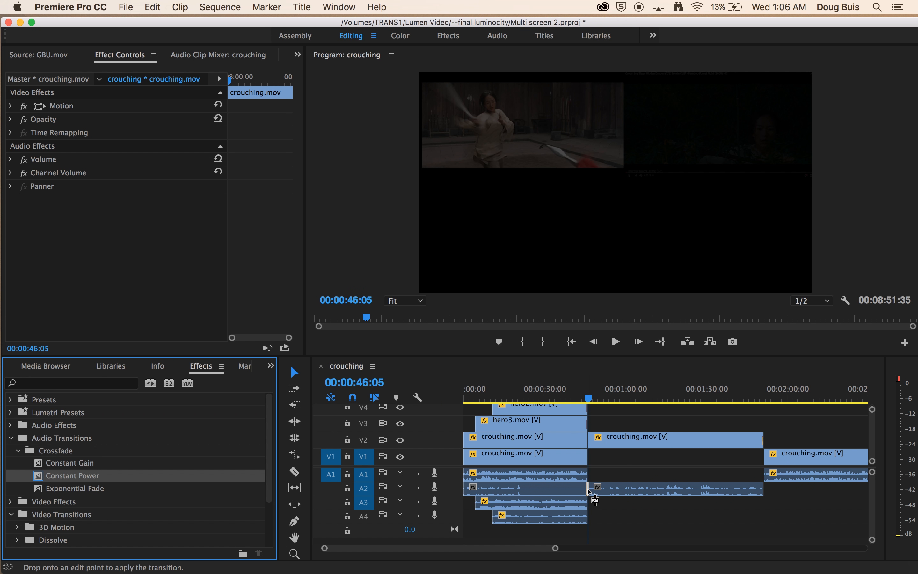
{"action": "left_click_drag", "start_coordinate": [41, 478], "coordinate": [498, 520]}
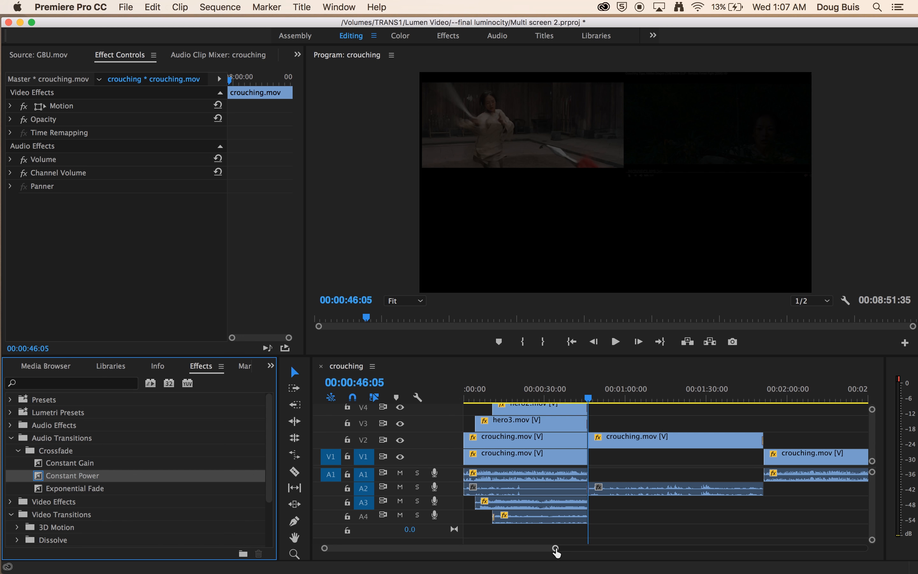
{"action": "left_click_drag", "start_coordinate": [555, 547], "coordinate": [747, 548]}
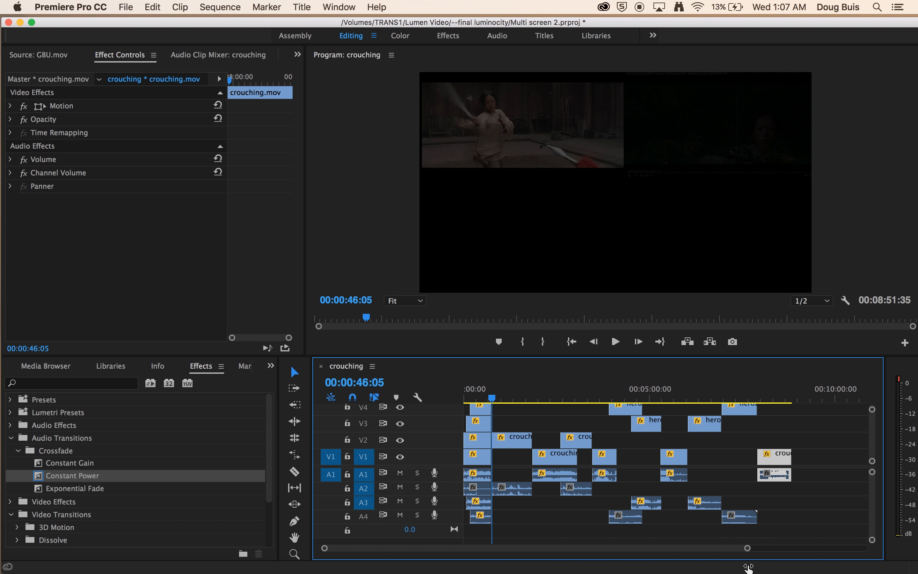
{"action": "left_click", "coordinate": [811, 407]}
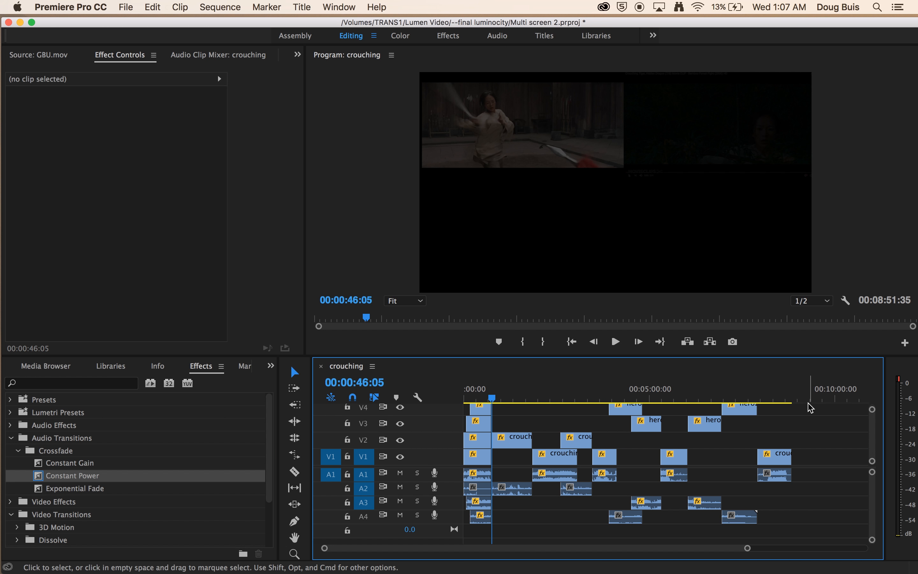
Mark the out point at the end of the last clip, 00:08:51:35, and reduce the video track height.
{"action": "left_click", "coordinate": [806, 400]}
{"action": "key", "text": "End"}
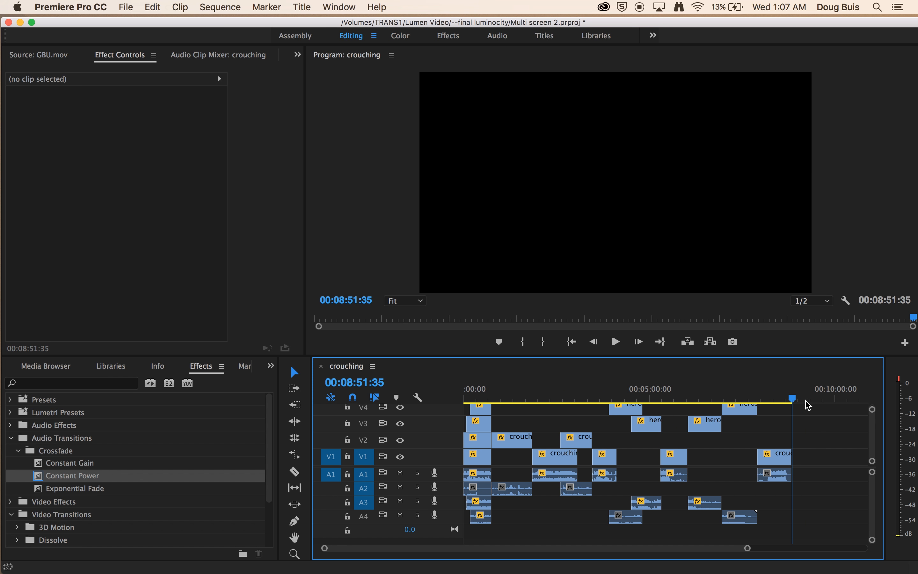
{"action": "key", "text": "o"}
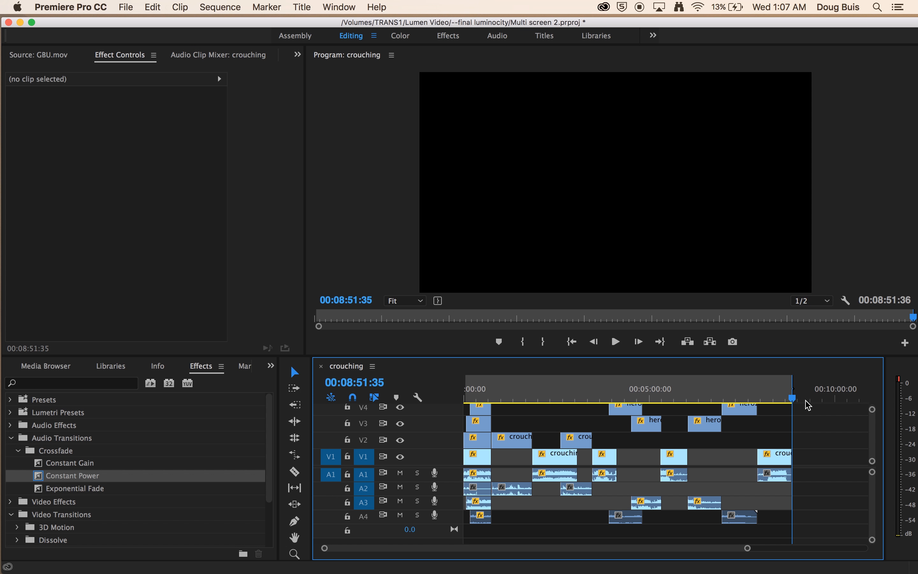
{"action": "key", "text": "super+minus"}
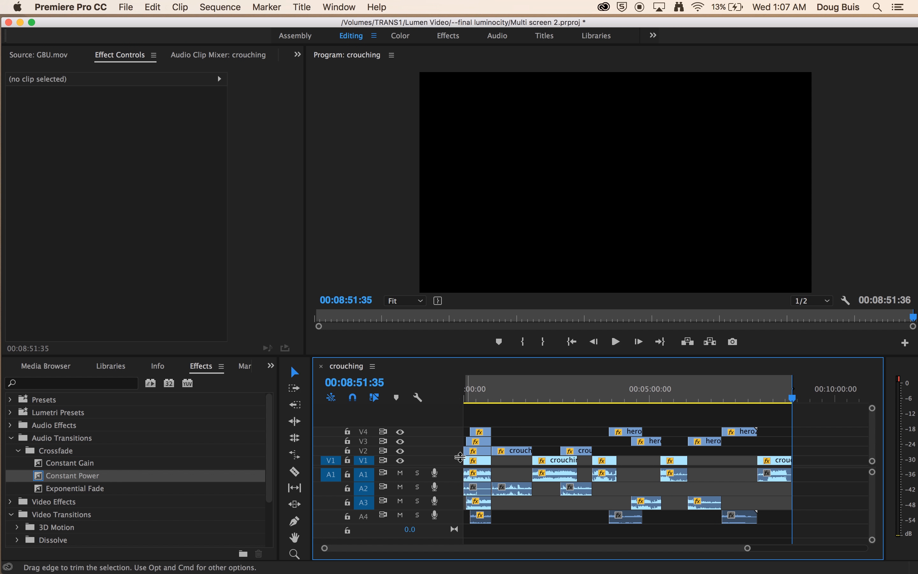
Isolate the V4 and A4 tracks by hiding V1, V2 and V3 and muting A1, A2 and A3.
{"action": "left_click", "coordinate": [400, 460]}
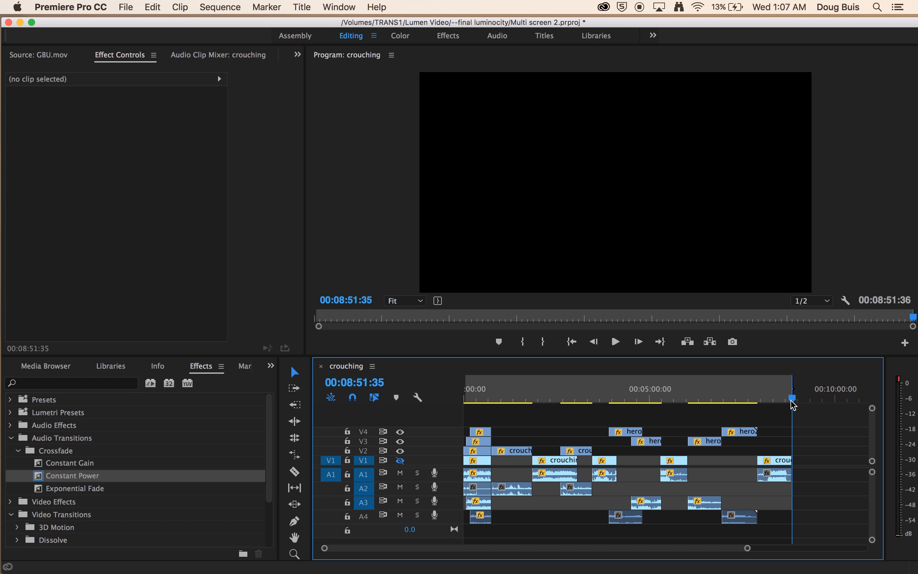
{"action": "left_click_drag", "start_coordinate": [794, 400], "coordinate": [482, 405]}
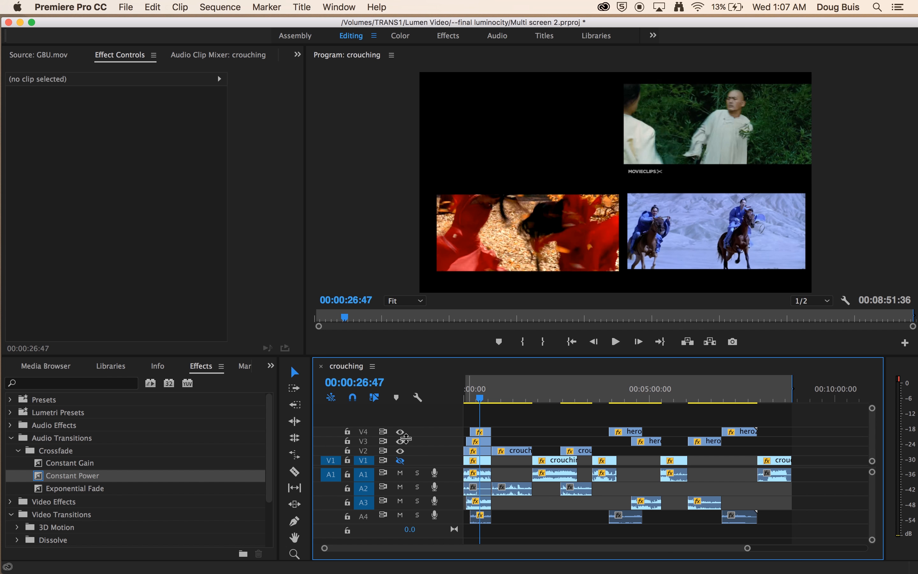
{"action": "left_click", "coordinate": [401, 451]}
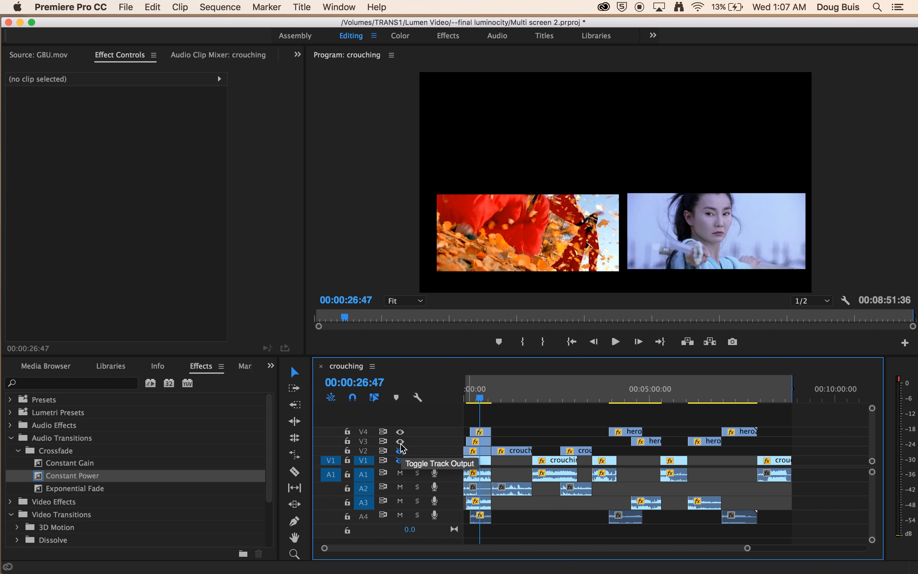
{"action": "left_click", "coordinate": [400, 441]}
{"action": "left_click", "coordinate": [401, 473]}
{"action": "left_click", "coordinate": [401, 488]}
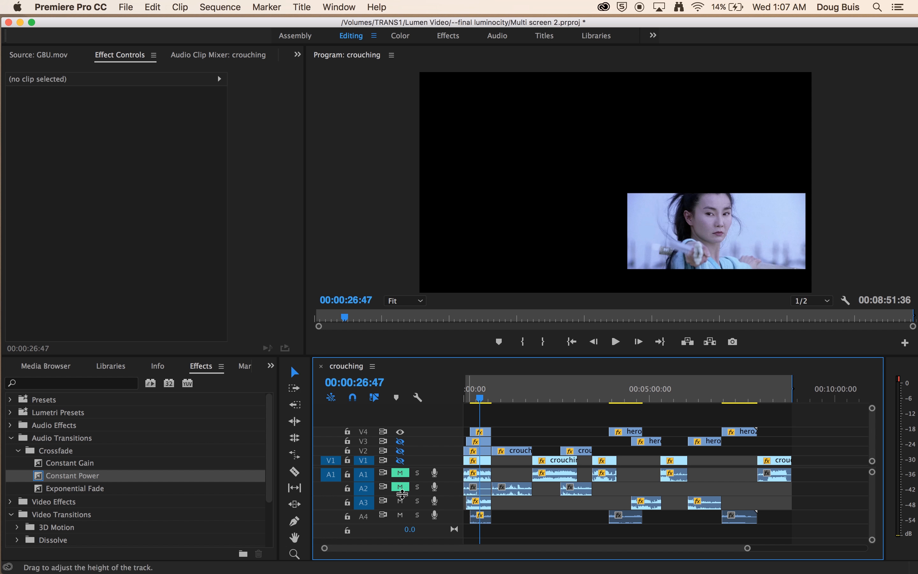
{"action": "left_click", "coordinate": [401, 501]}
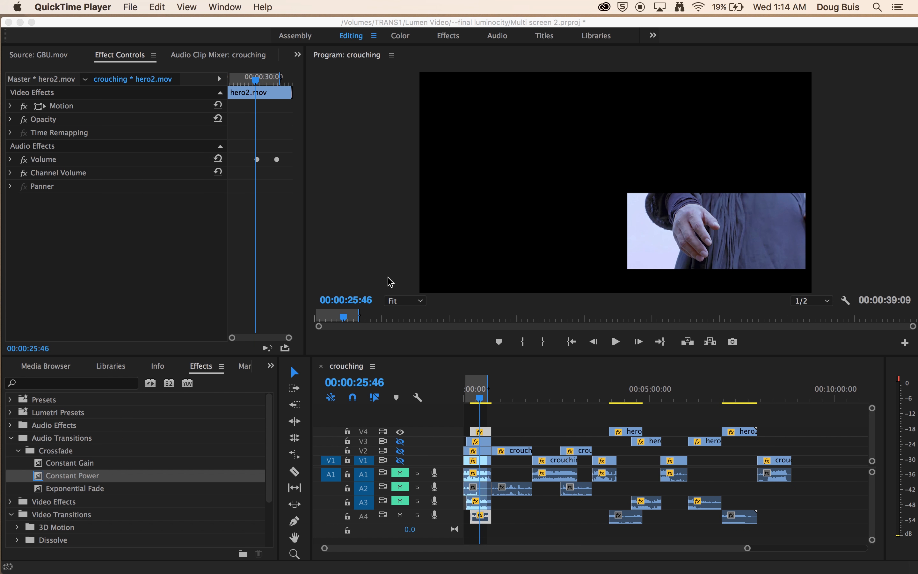
Set the scale of the first hero2.mov clip on V4 to 100.
{"action": "left_click", "coordinate": [487, 433]}
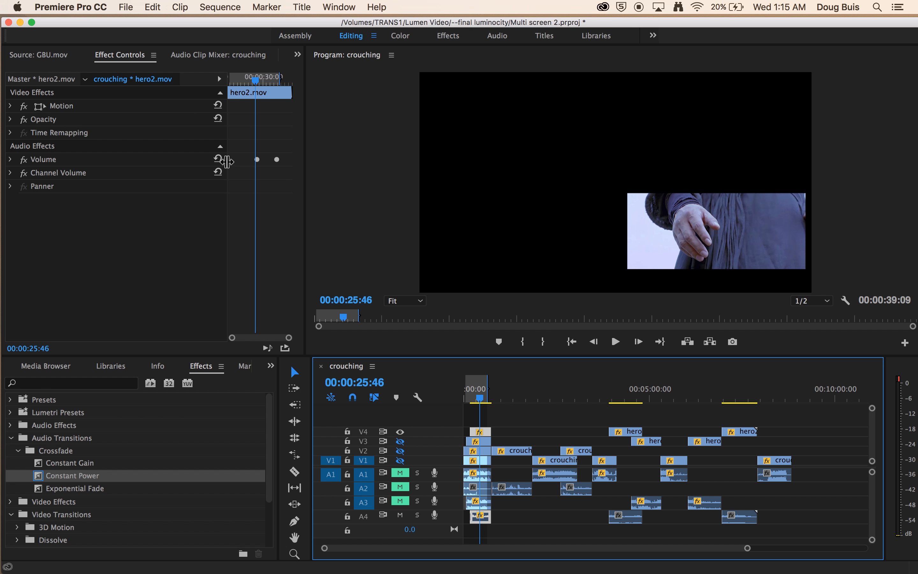
{"action": "left_click_drag", "start_coordinate": [229, 161], "coordinate": [279, 164]}
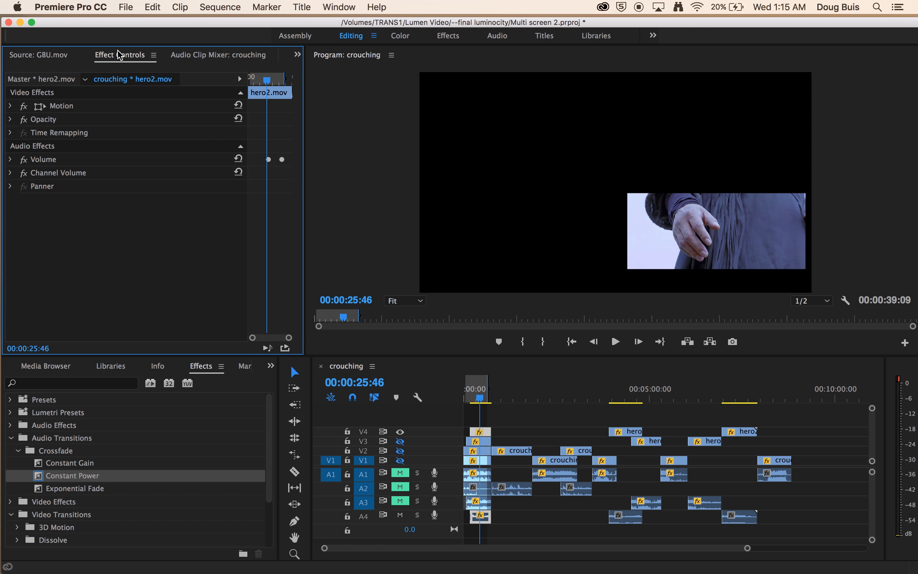
{"action": "left_click", "coordinate": [11, 107]}
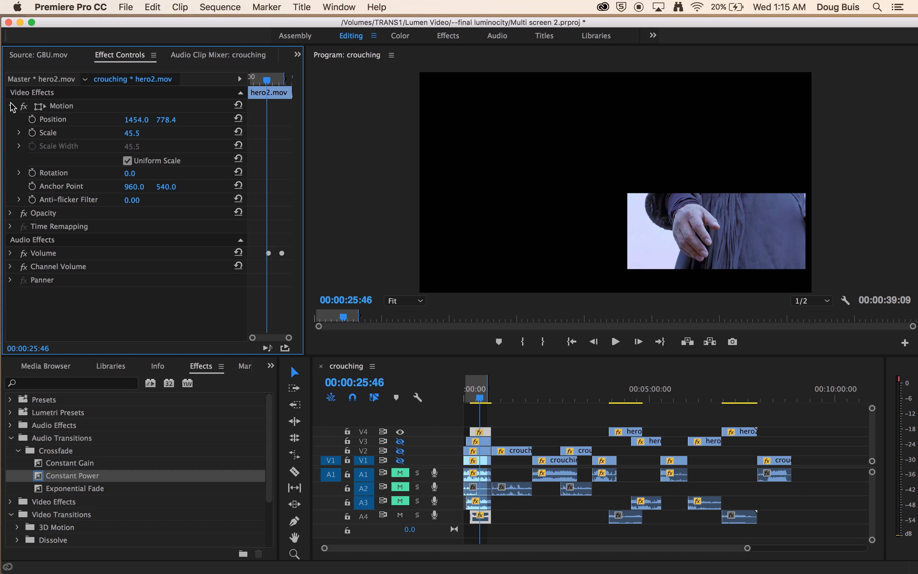
{"action": "left_click", "coordinate": [133, 134]}
{"action": "type", "text": "100"}
{"action": "key", "text": "Return"}
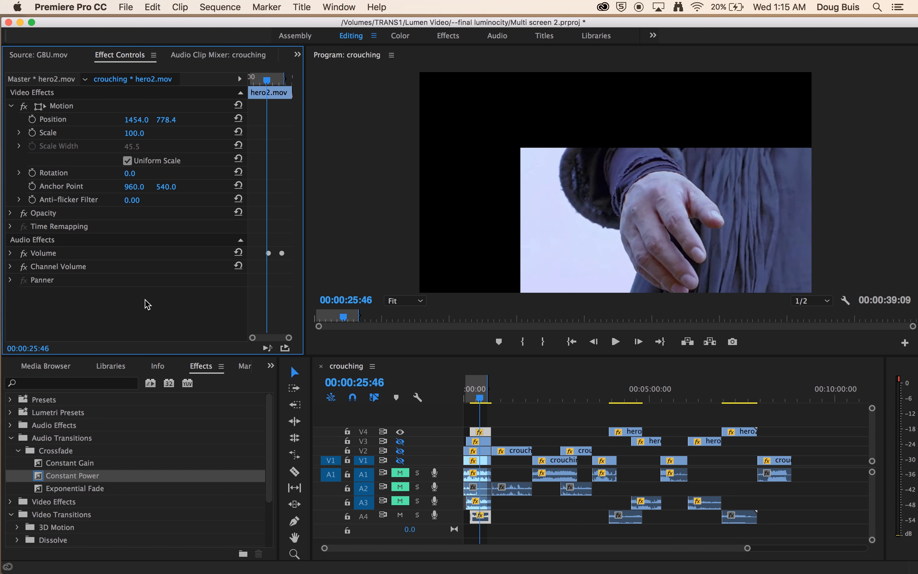
Reposition the enlarged hero2.mov picture freehand to fill the frame, at about 961, 541.
{"action": "left_click", "coordinate": [640, 221]}
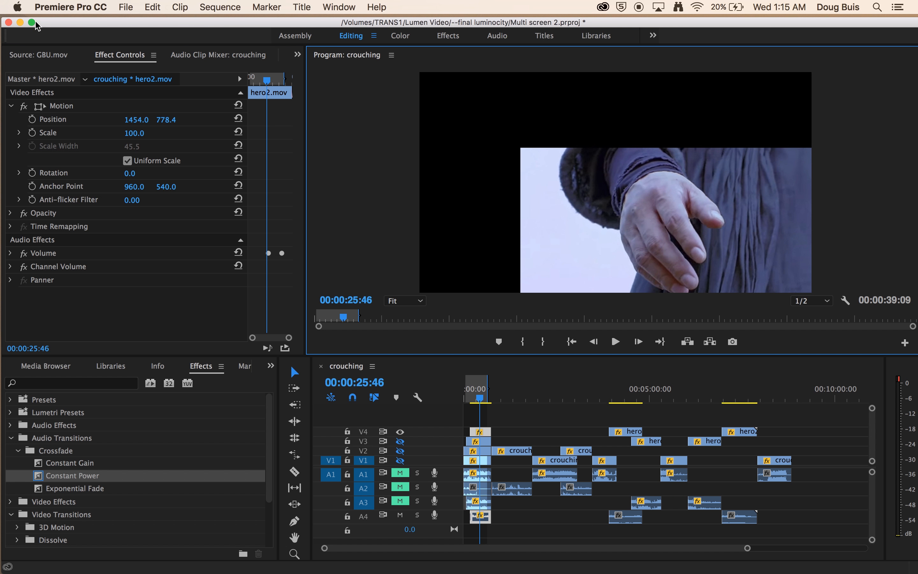
{"action": "left_click", "coordinate": [39, 108]}
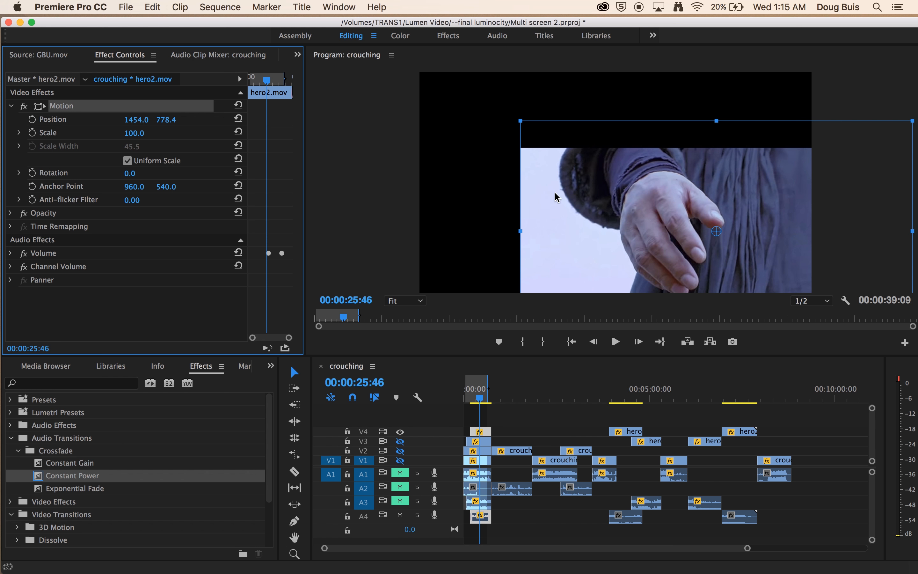
{"action": "left_click_drag", "start_coordinate": [555, 196], "coordinate": [477, 161]}
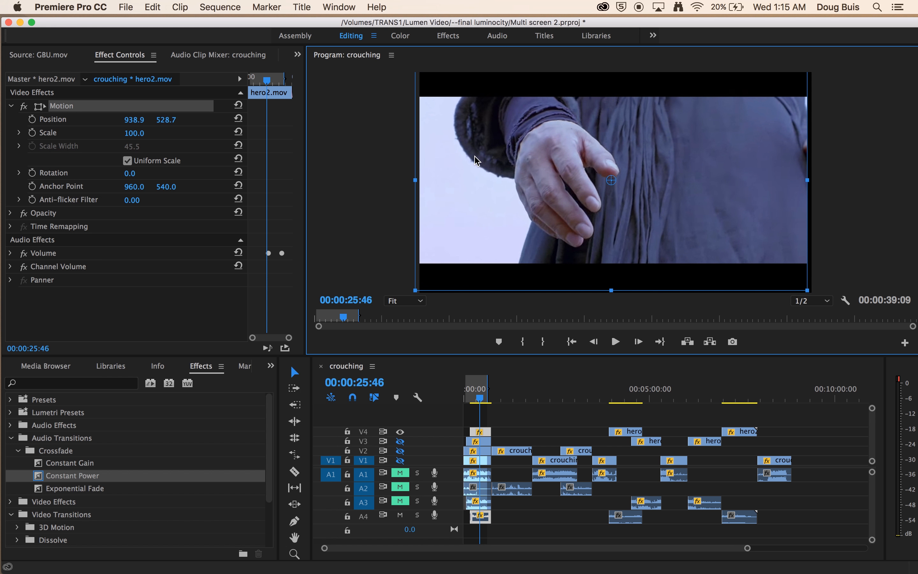
{"action": "left_click_drag", "start_coordinate": [504, 193], "coordinate": [509, 196]}
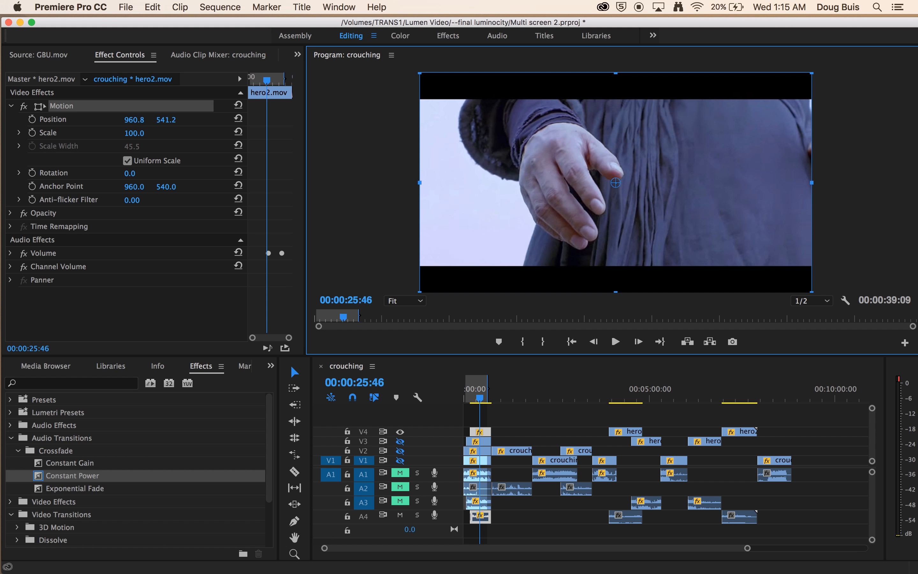
Set the hero2.mov clip's position to exactly 960, 540 to centre it in the frame.
{"action": "left_click", "coordinate": [137, 119]}
{"action": "type", "text": "9"}
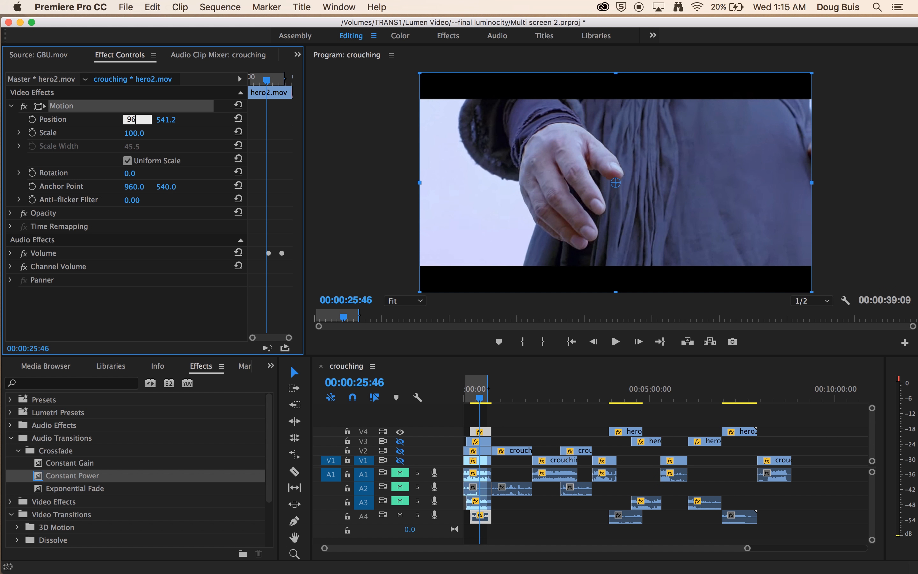
{"action": "left_click", "coordinate": [169, 118]}
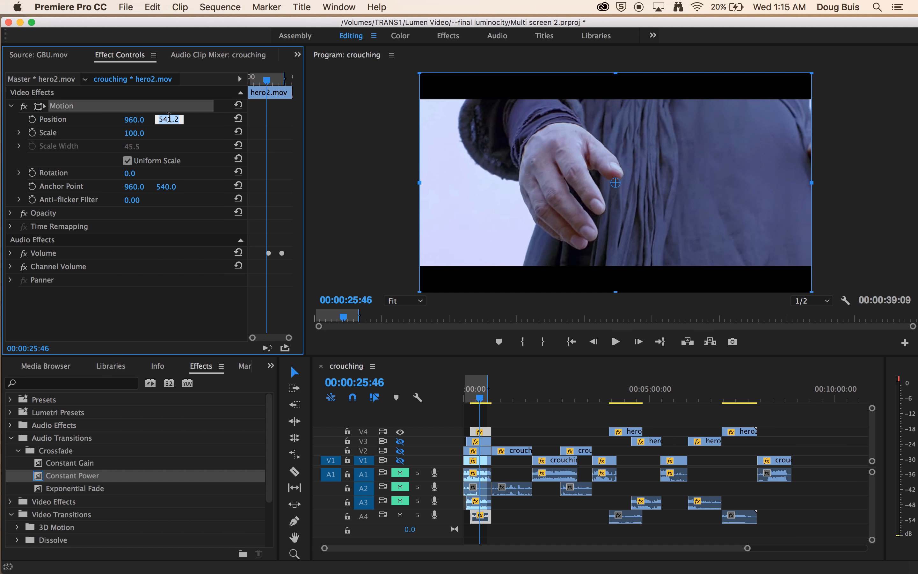
{"action": "type", "text": "5"}
{"action": "left_click", "coordinate": [194, 309]}
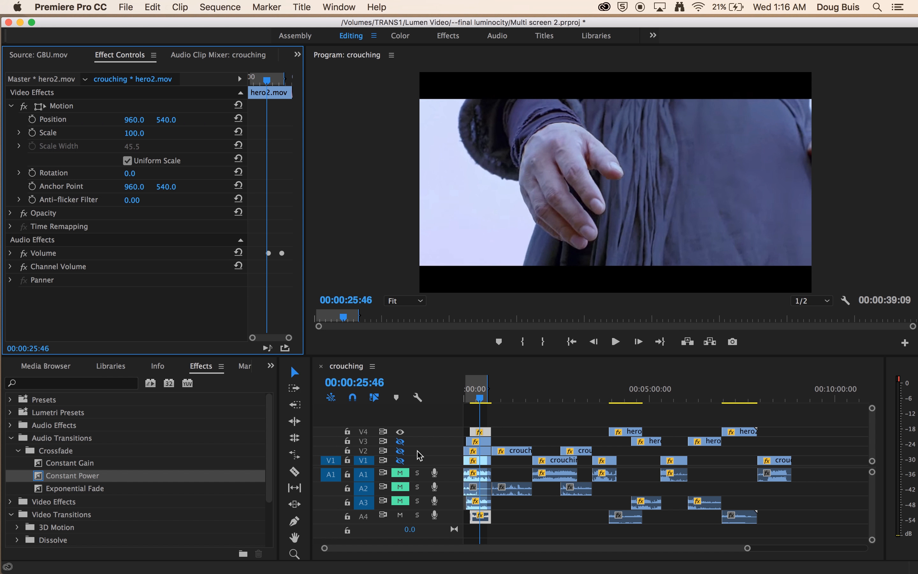
Save the project and open the media export settings for the marked range of the crouching sequence.
{"action": "key", "text": "super+s"}
{"action": "left_click", "coordinate": [522, 420]}
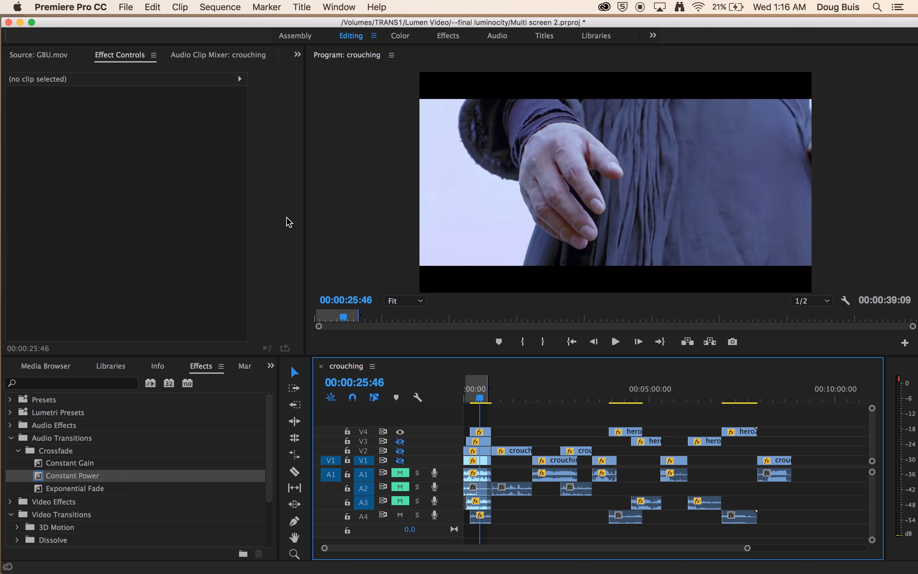
{"action": "left_click", "coordinate": [126, 8]}
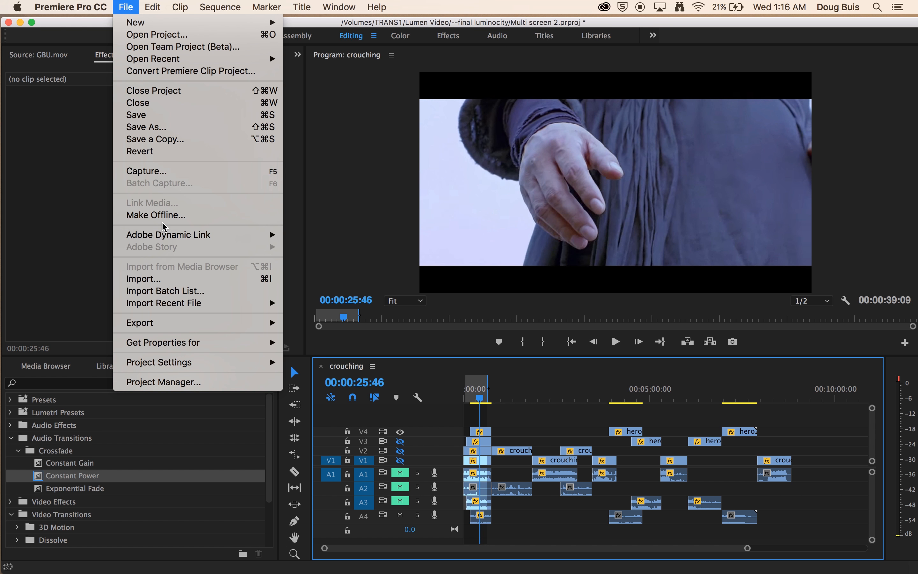
{"action": "mouse_move", "coordinate": [162, 324]}
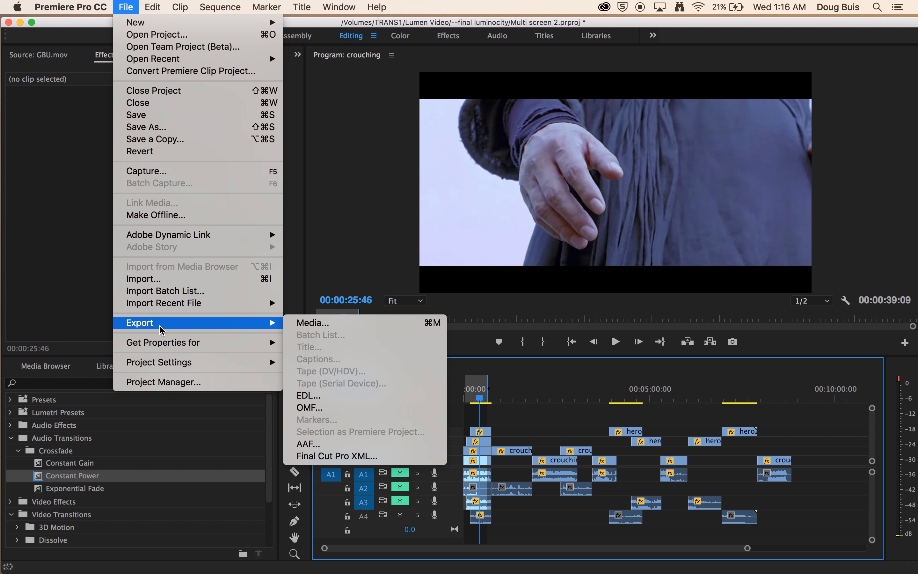
{"action": "left_click", "coordinate": [331, 327]}
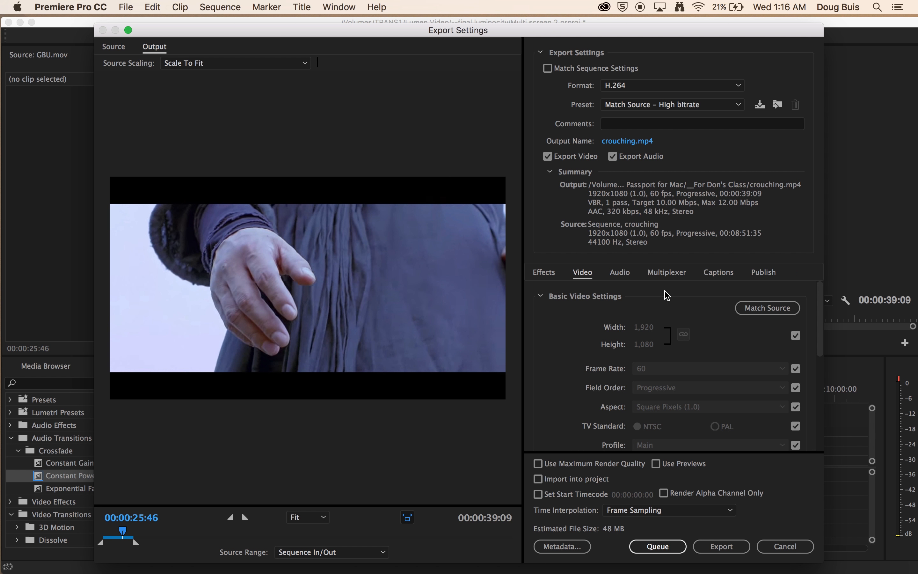
Export the marked range as track 1.mp4, replacing the existing file of that name.
{"action": "left_click", "coordinate": [638, 143]}
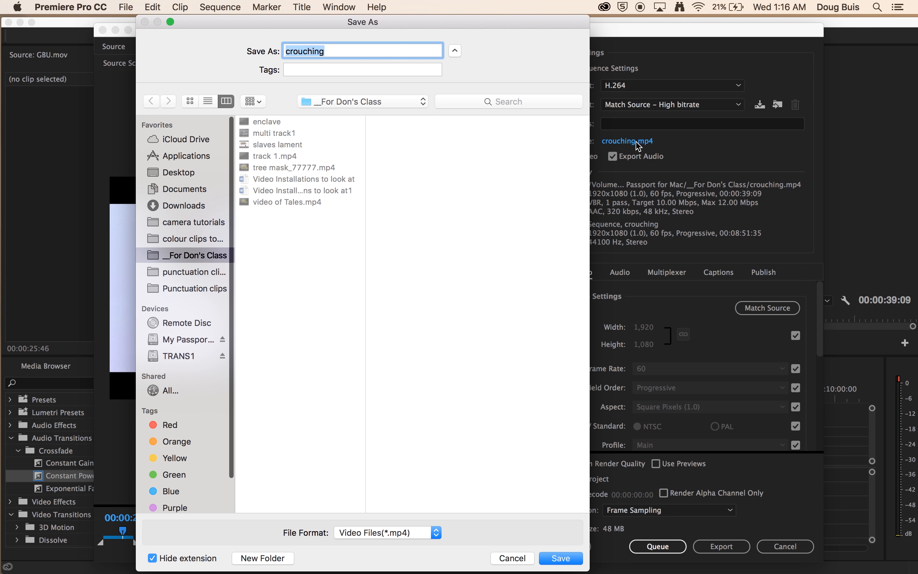
{"action": "type", "text": "track"}
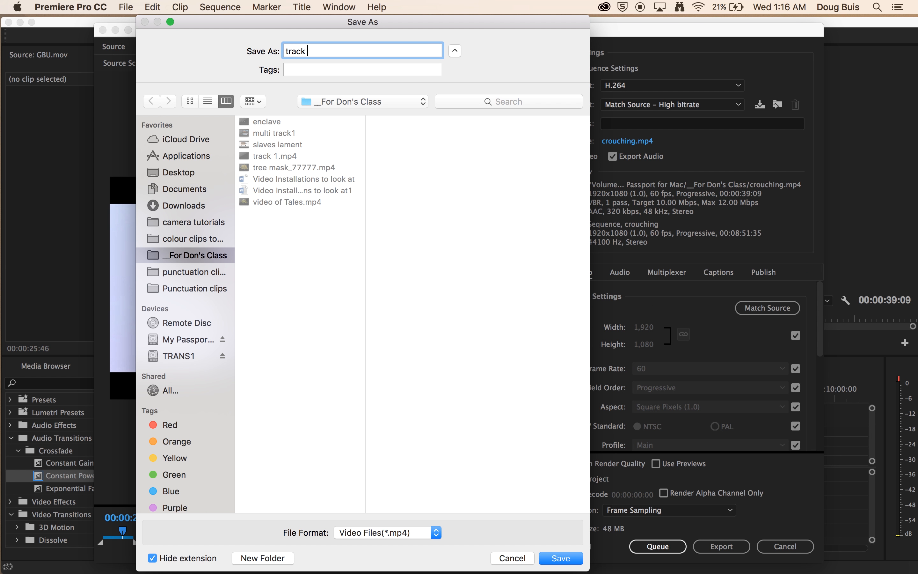
{"action": "type", "text": " 1"}
{"action": "left_click", "coordinate": [561, 557]}
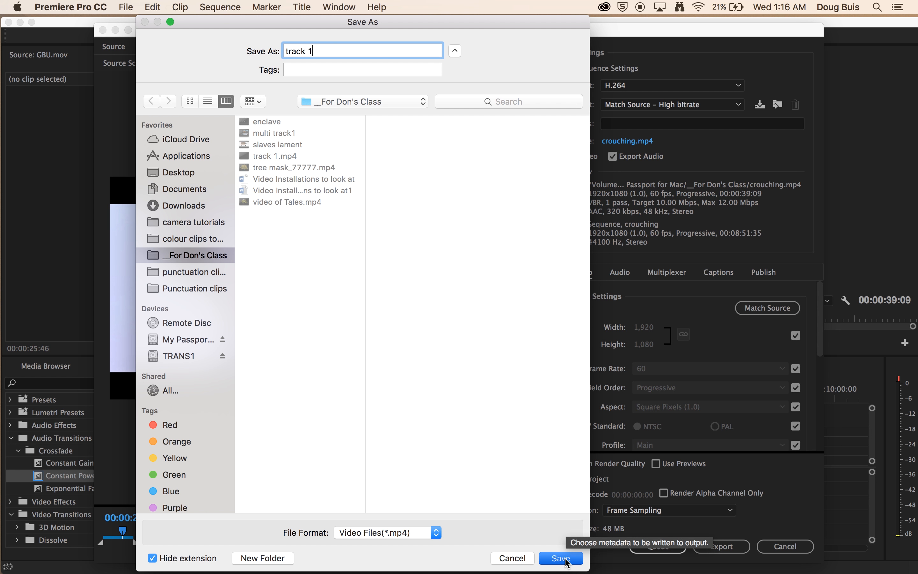
{"action": "left_click", "coordinate": [459, 112]}
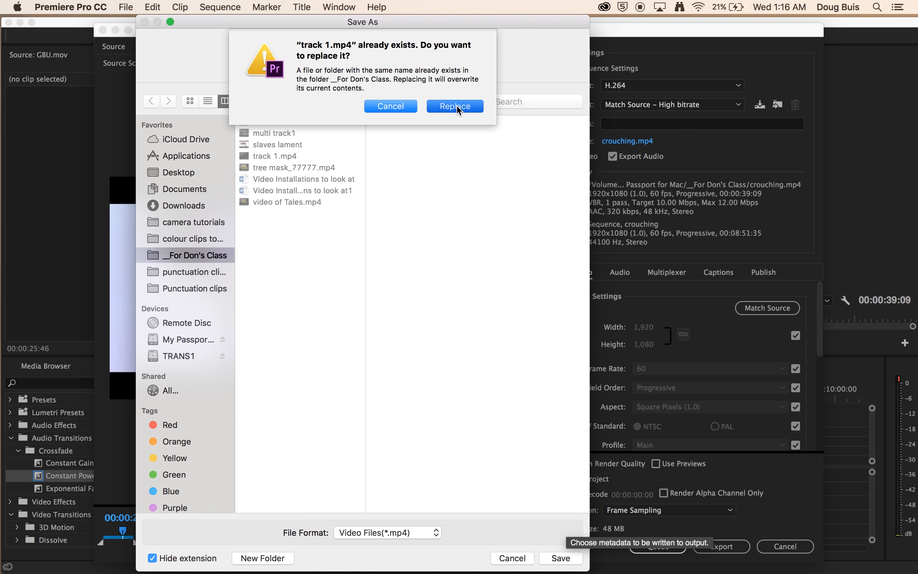
{"action": "left_click", "coordinate": [723, 546]}
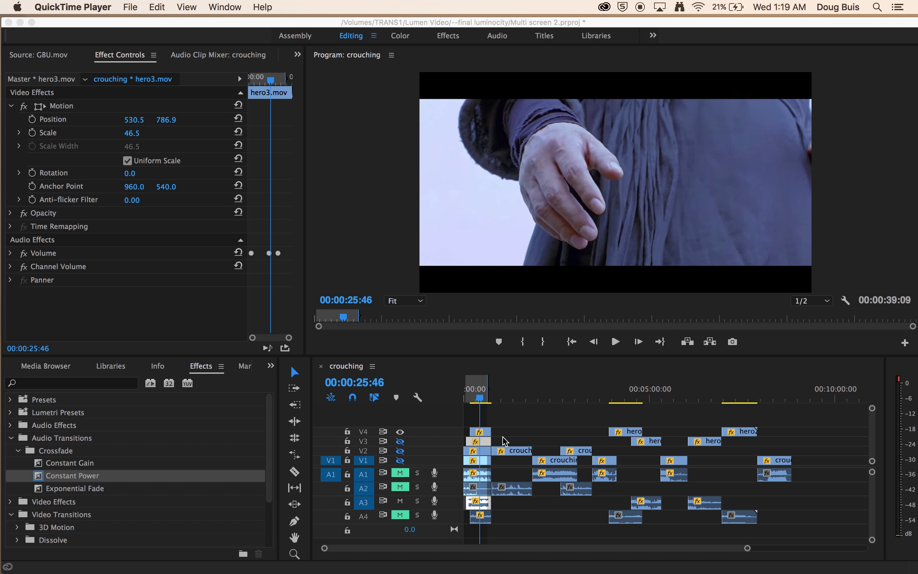
Isolate the V3 and A3 tracks by hiding V4, showing V3, and leaving A4 muted and A3 unmuted.
{"action": "left_click", "coordinate": [402, 436]}
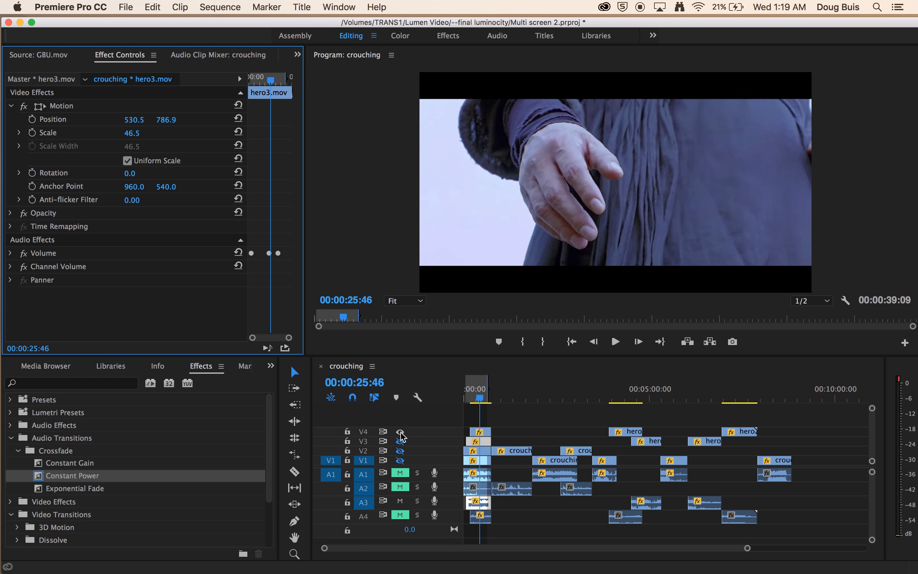
{"action": "left_click", "coordinate": [400, 432]}
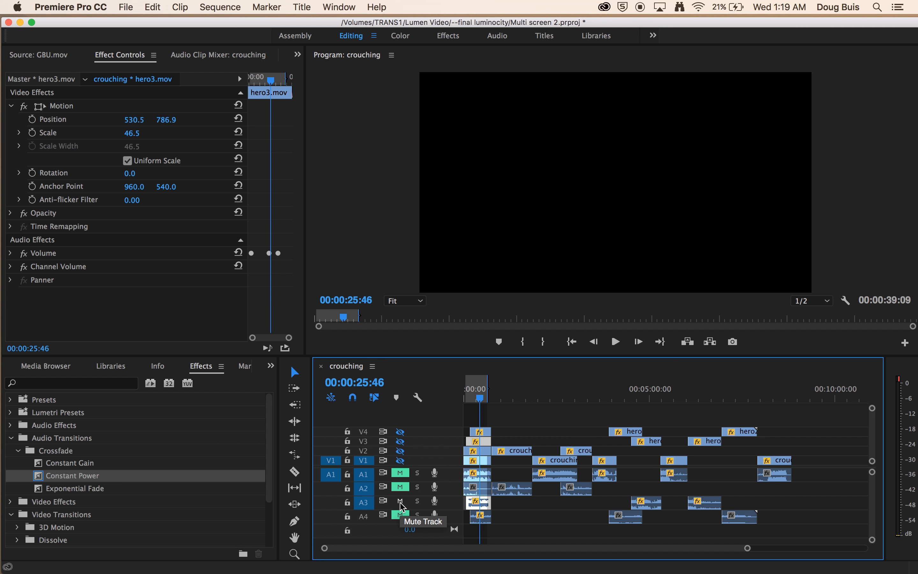
{"action": "left_click", "coordinate": [404, 518]}
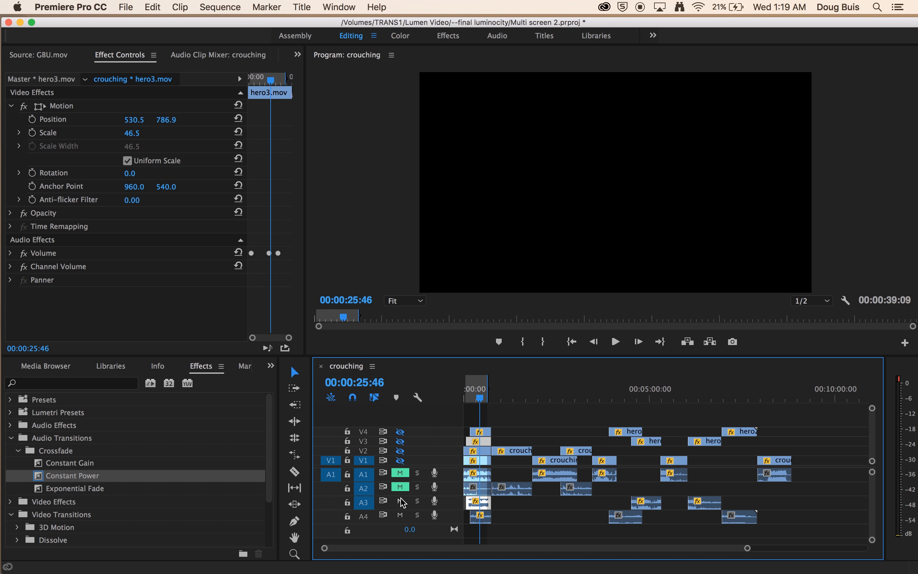
{"action": "left_click", "coordinate": [402, 503]}
{"action": "left_click", "coordinate": [401, 503]}
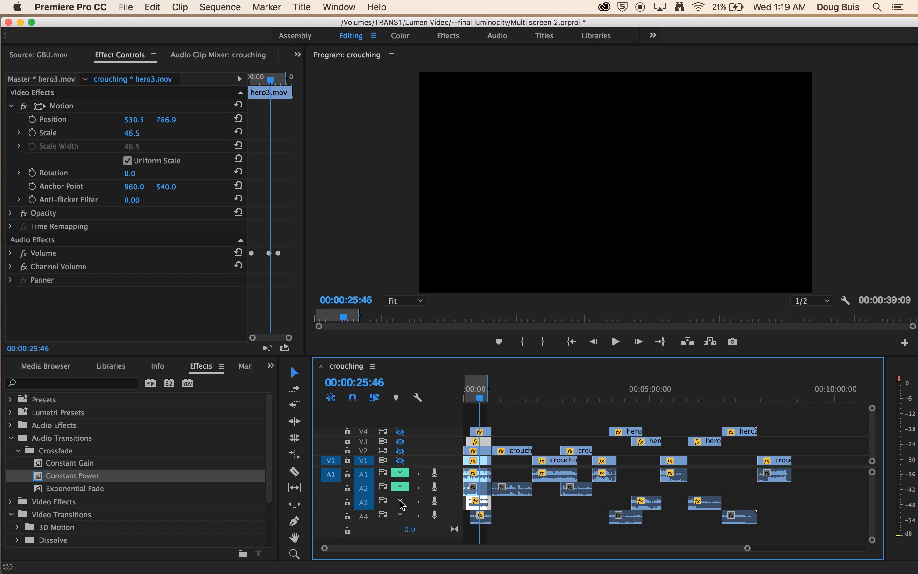
{"action": "left_click", "coordinate": [404, 518]}
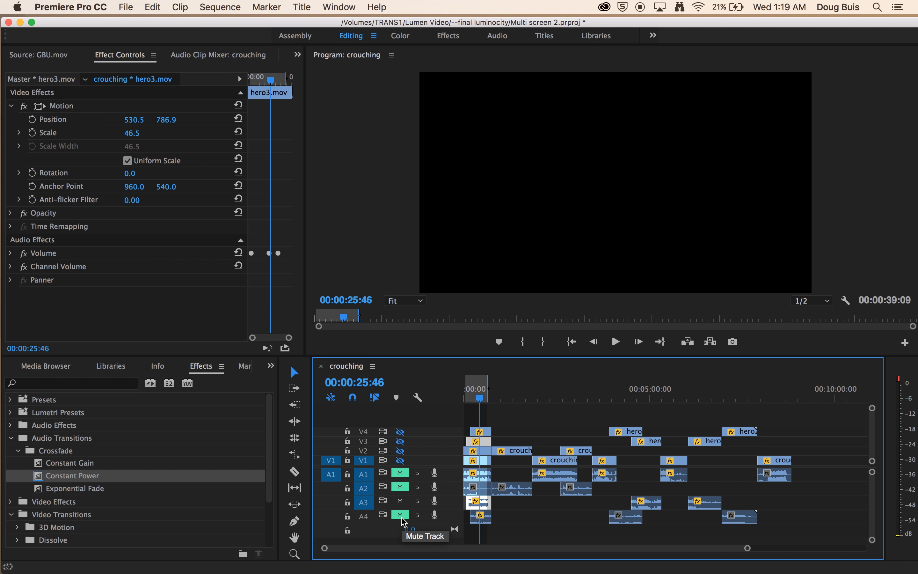
{"action": "left_click", "coordinate": [400, 442]}
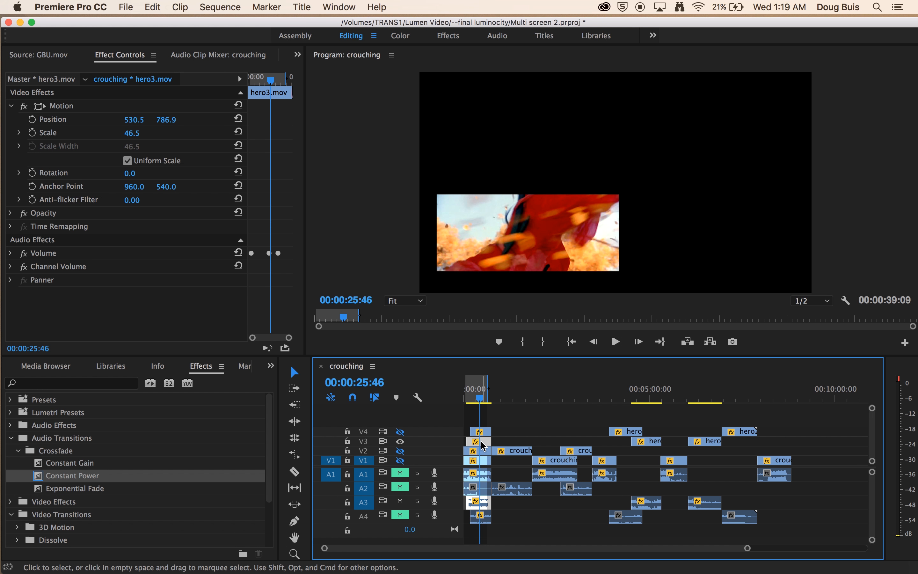
Restore the hero3.mov clip on V3 to full frame with position 960, 540 and scale 100.
{"action": "left_click", "coordinate": [136, 120]}
{"action": "type", "text": "960"}
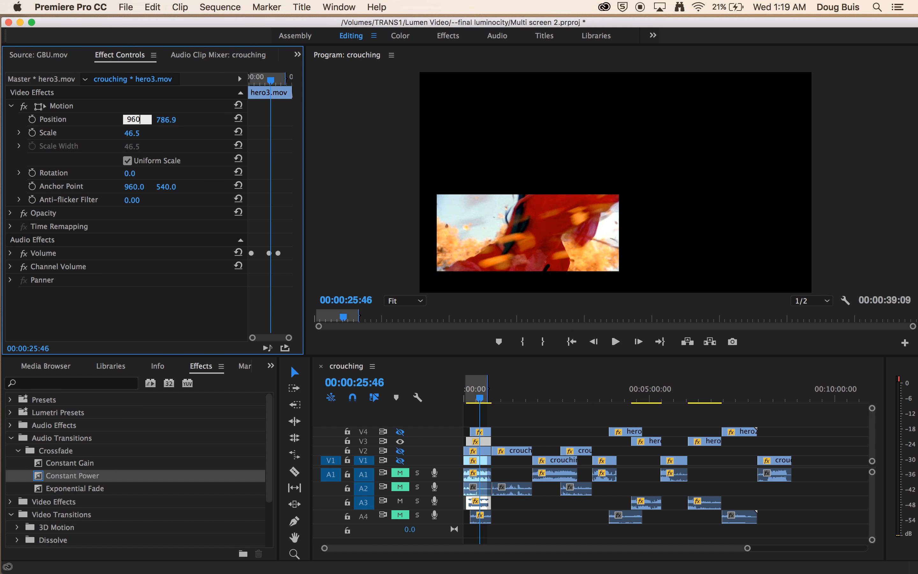
{"action": "left_click", "coordinate": [169, 119]}
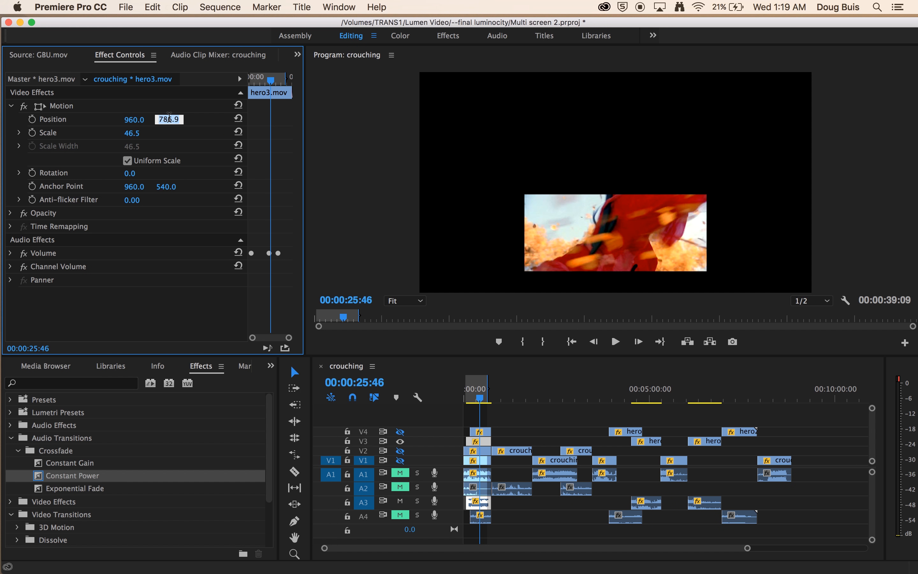
{"action": "type", "text": "540"}
{"action": "left_click", "coordinate": [140, 132]}
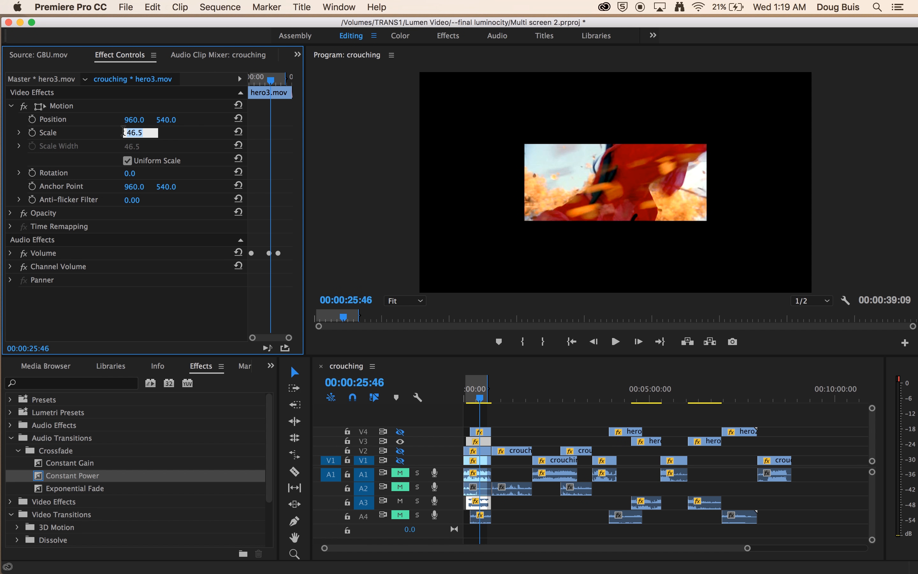
{"action": "type", "text": "100"}
{"action": "left_click", "coordinate": [114, 320]}
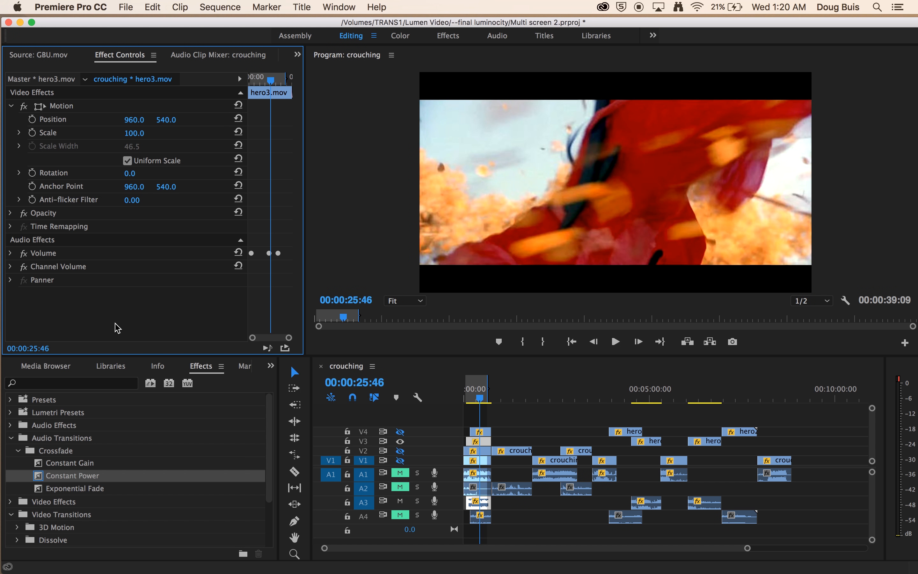
Make the crouching sequence's timeline active and open the media export settings for it.
{"action": "left_click", "coordinate": [125, 9]}
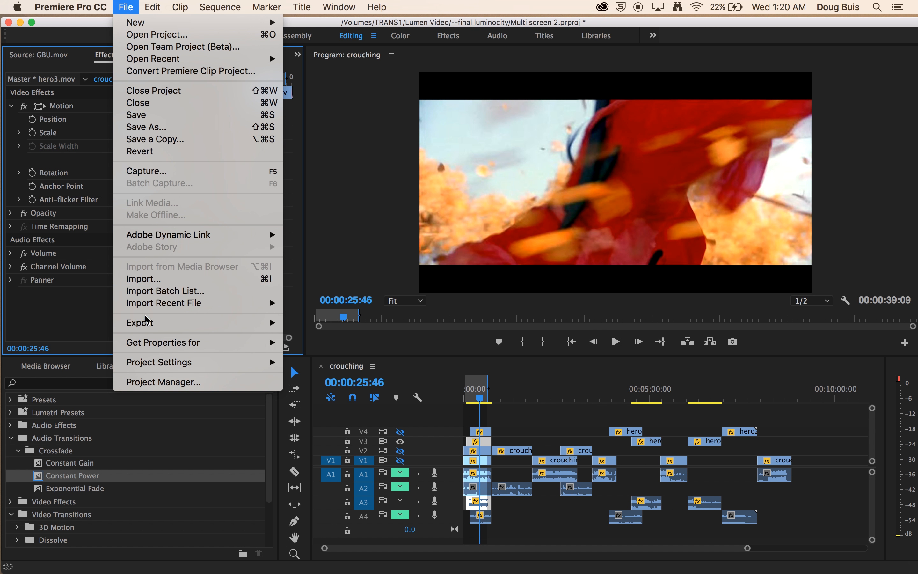
{"action": "mouse_move", "coordinate": [148, 327]}
{"action": "left_click", "coordinate": [534, 421]}
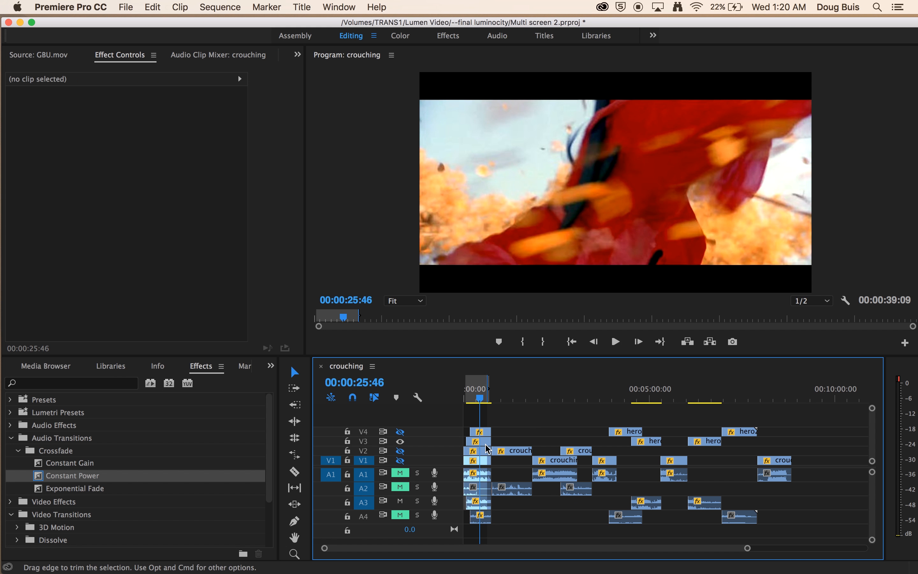
{"action": "left_click", "coordinate": [126, 7]}
{"action": "mouse_move", "coordinate": [175, 323]}
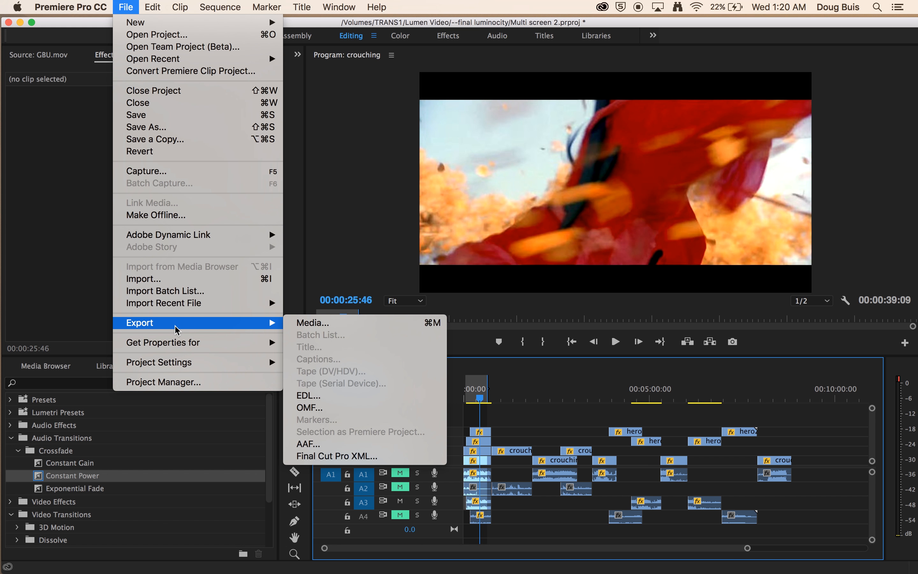
{"action": "left_click", "coordinate": [303, 325]}
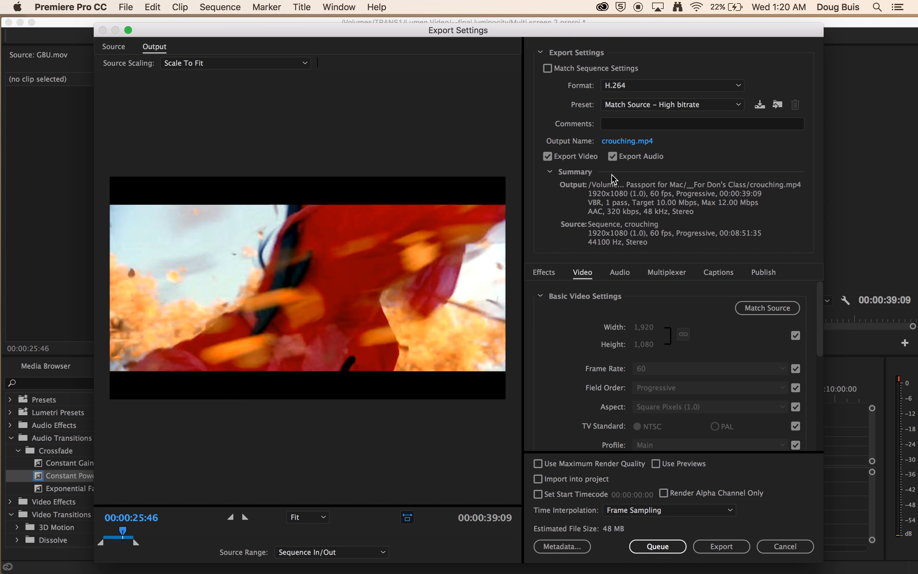
Name the output file track 2 in the __For Don's Class folder and export the marked range as H.264.
{"action": "left_click", "coordinate": [620, 142]}
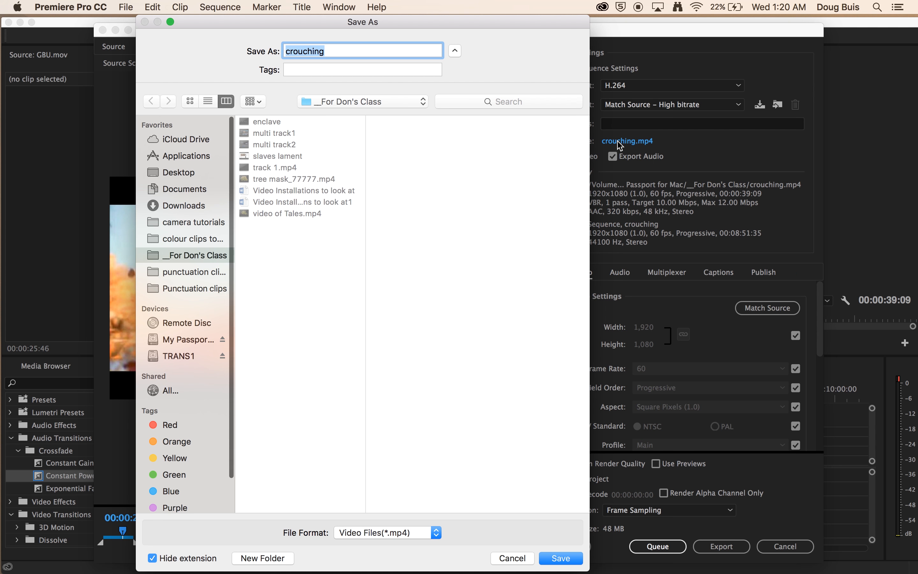
{"action": "left_click", "coordinate": [274, 167]}
{"action": "left_click", "coordinate": [315, 52]}
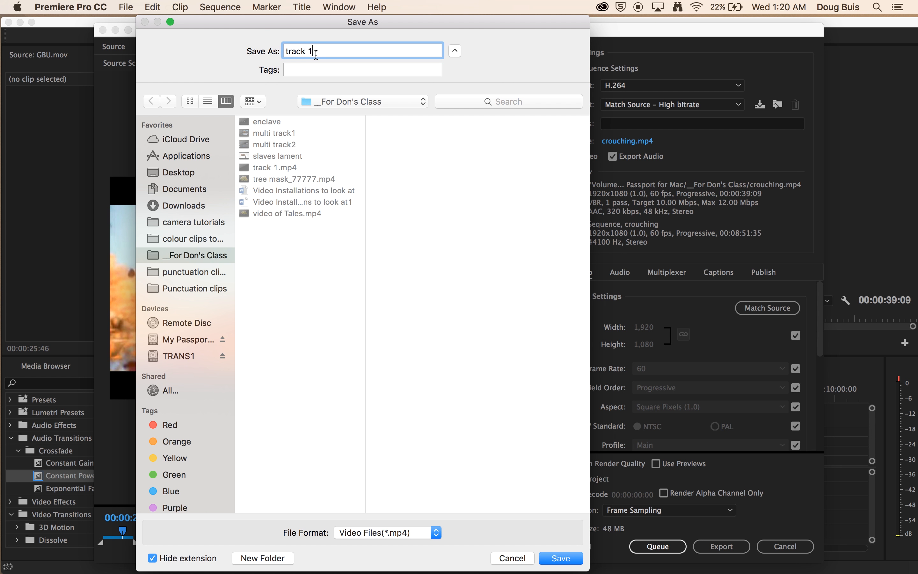
{"action": "type", "text": "2"}
{"action": "left_click", "coordinate": [561, 558]}
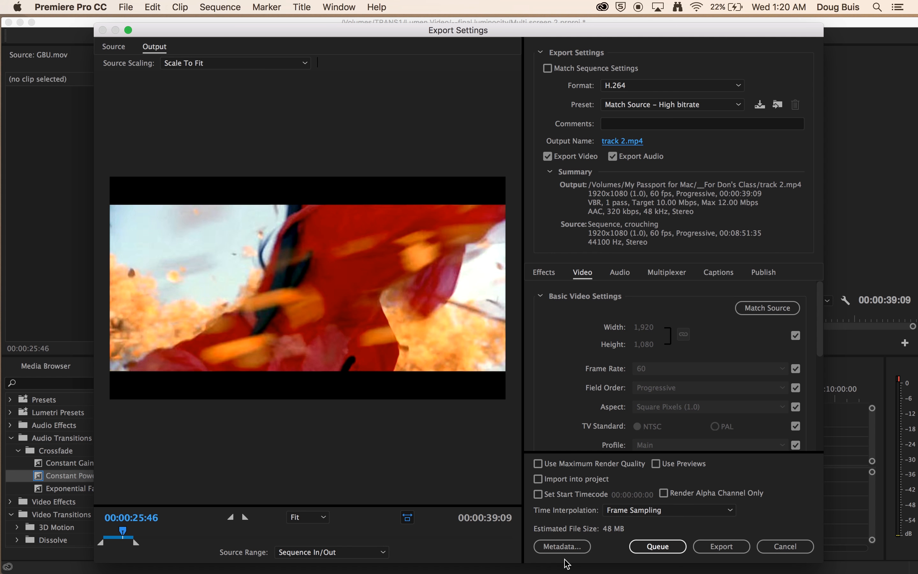
{"action": "left_click", "coordinate": [716, 549]}
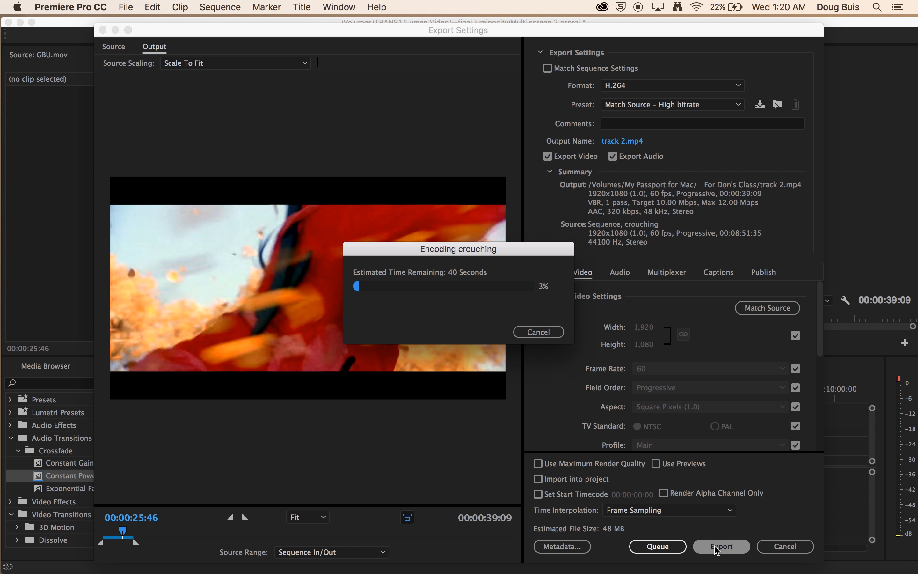